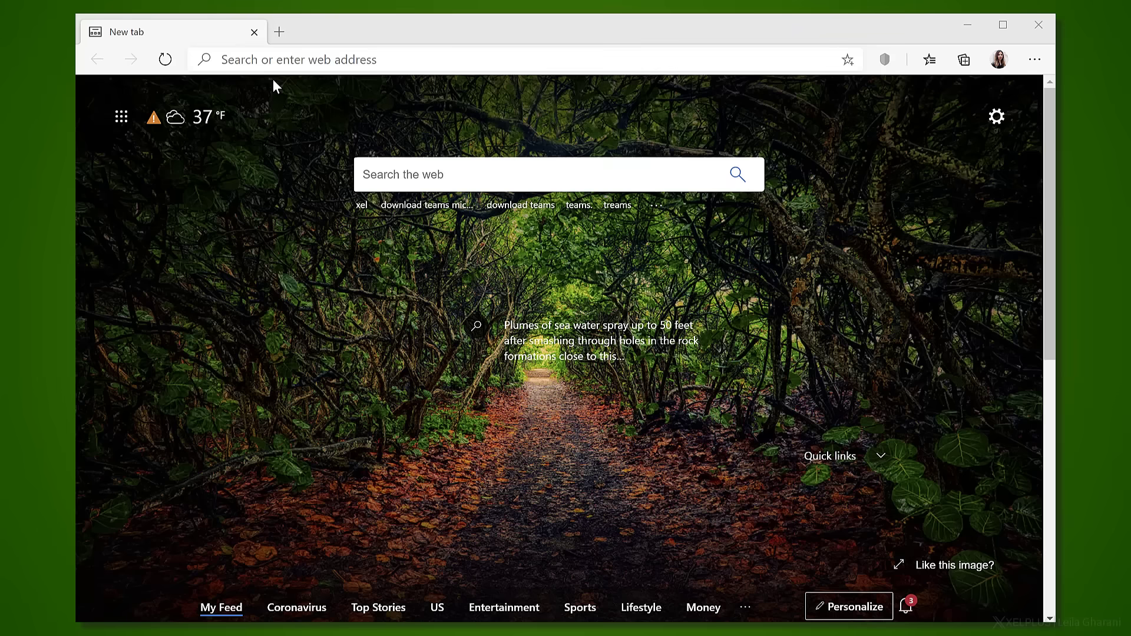
Open the Office 365 home page in the browser.
click(273, 60)
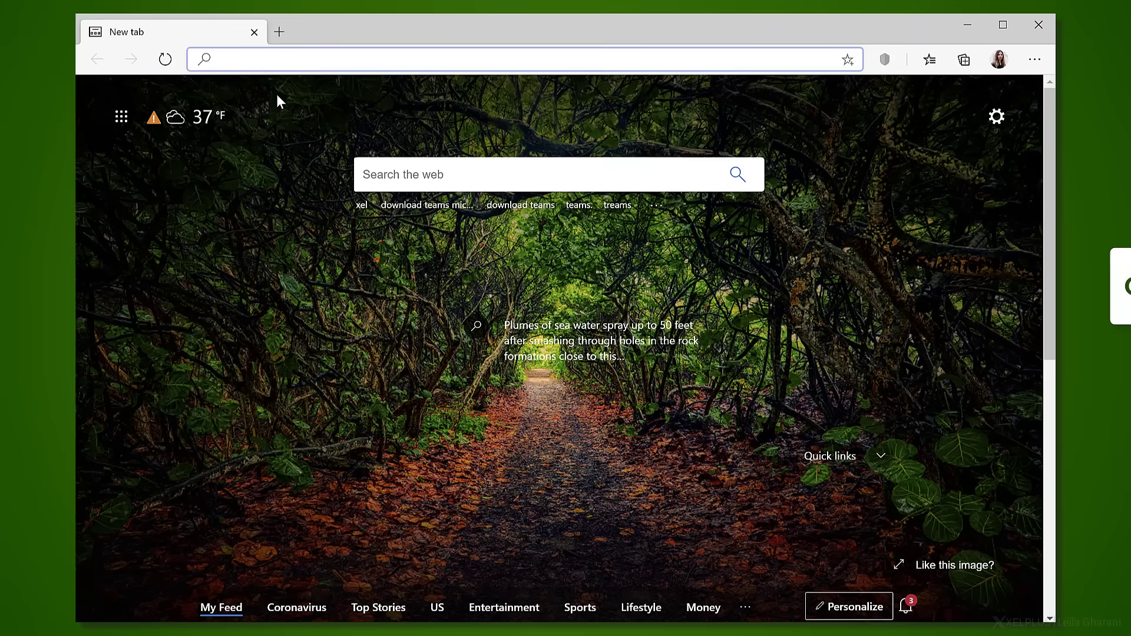
text(offic)
key(Return)
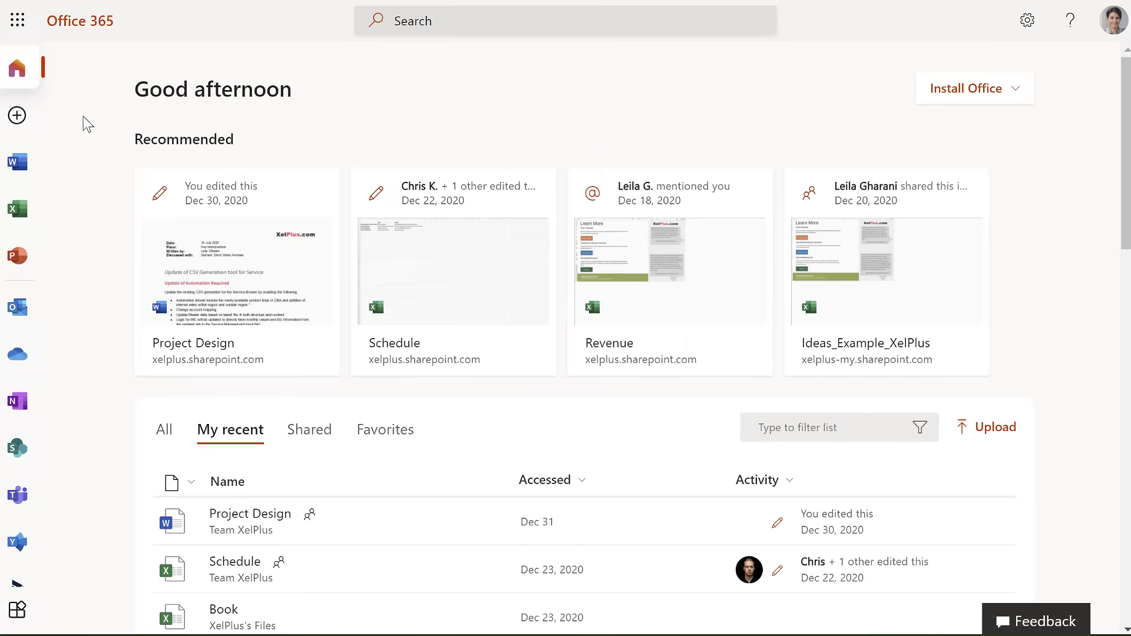
Launch Planner from the full list of Office 365 apps and show the recent plans in the Planner hub.
click(16, 23)
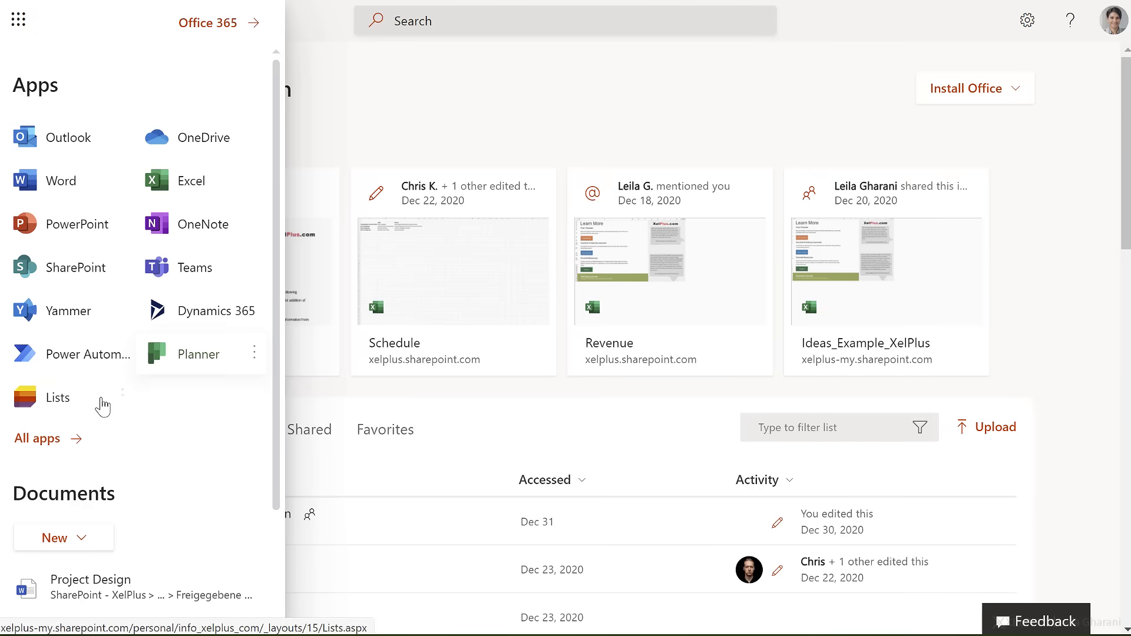
click(37, 440)
scroll(53, 436, down, 5)
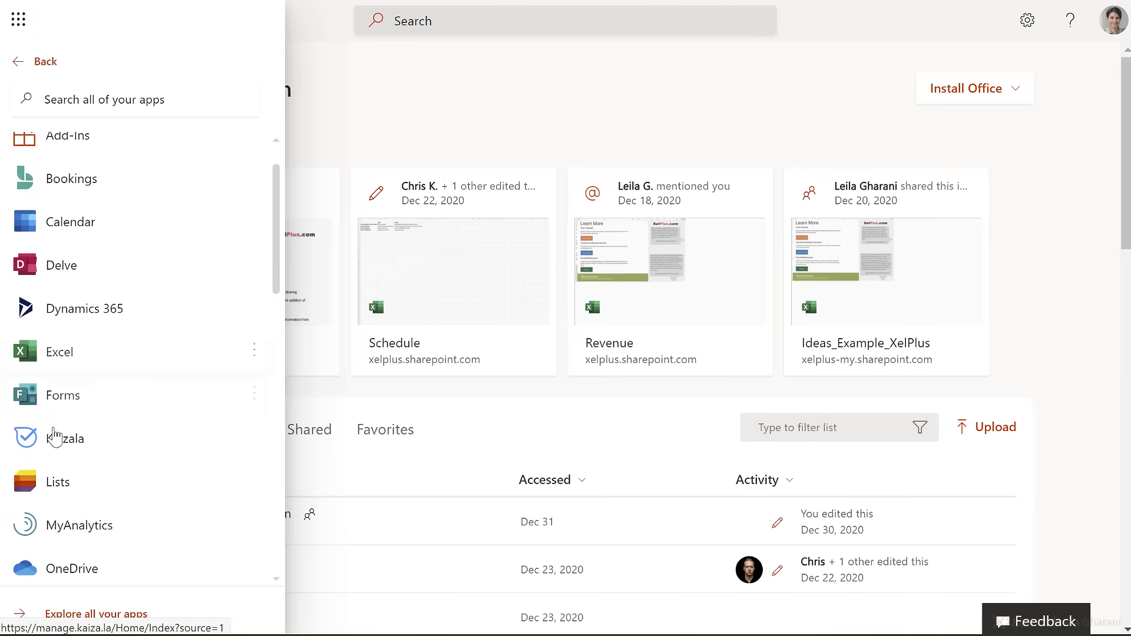
click(68, 534)
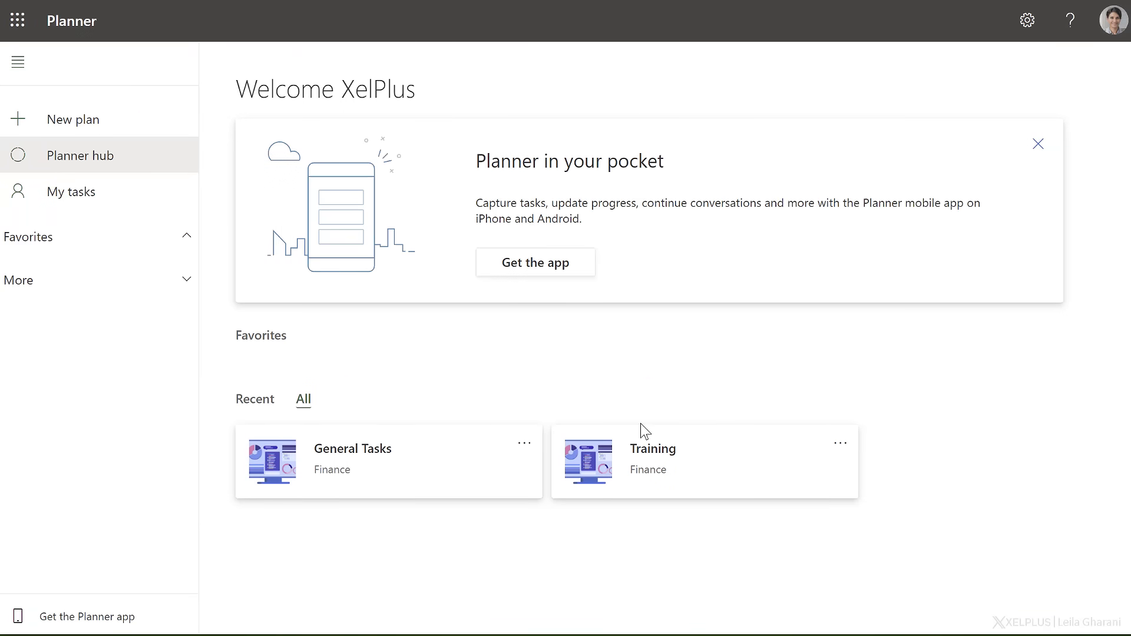
click(255, 402)
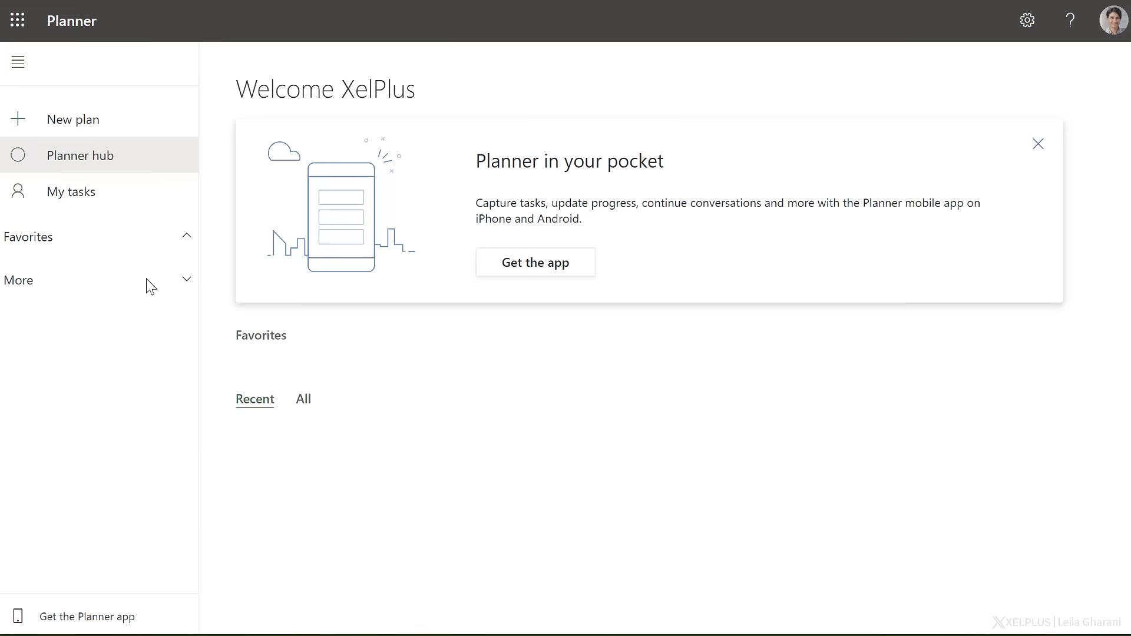
Start a new plan and name it Finance System Update.
click(87, 130)
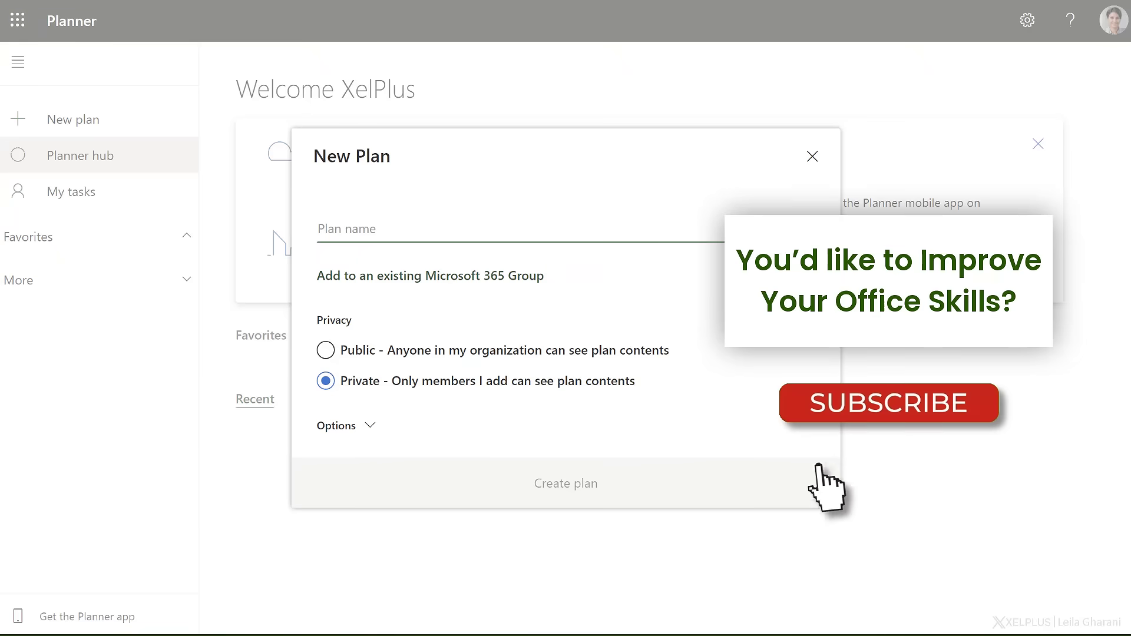
text(Finance)
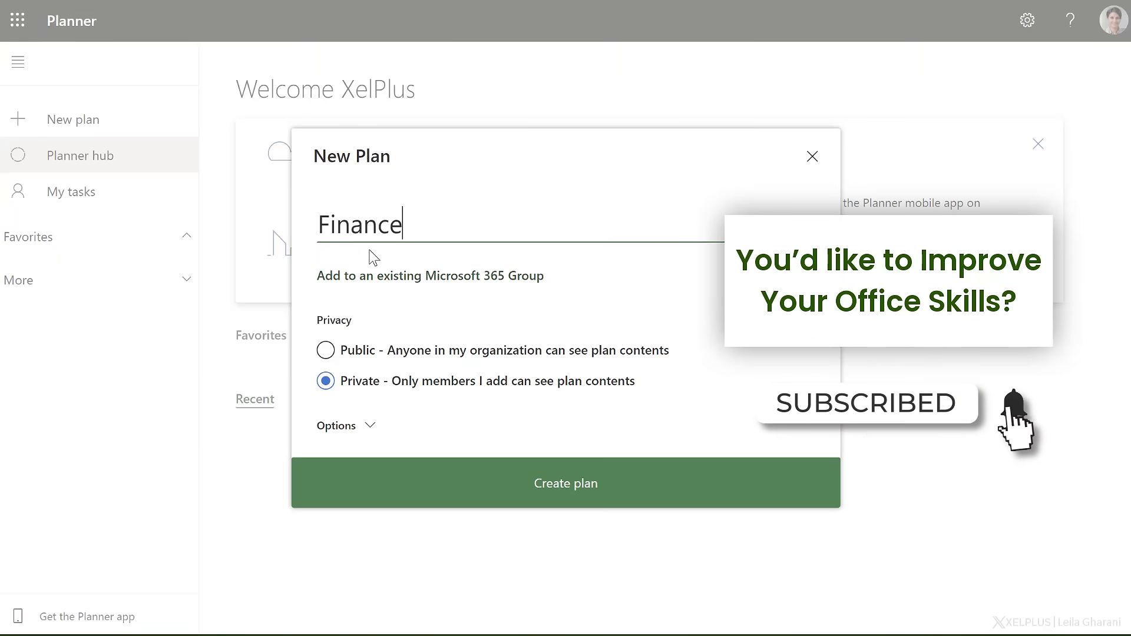
text( System Update)
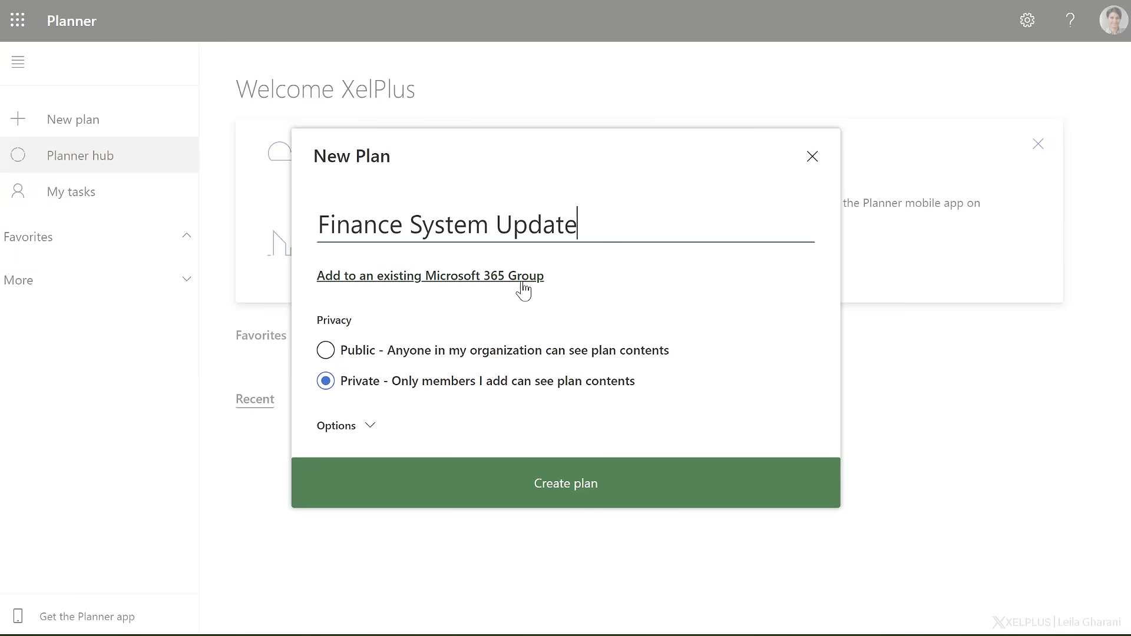
click(435, 276)
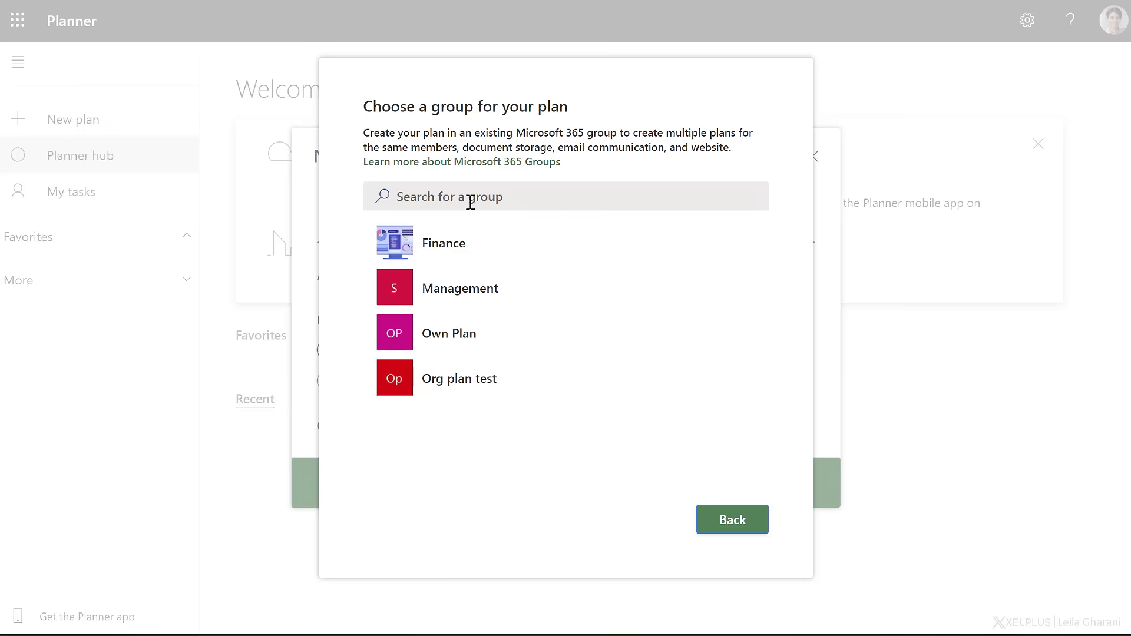
click(407, 199)
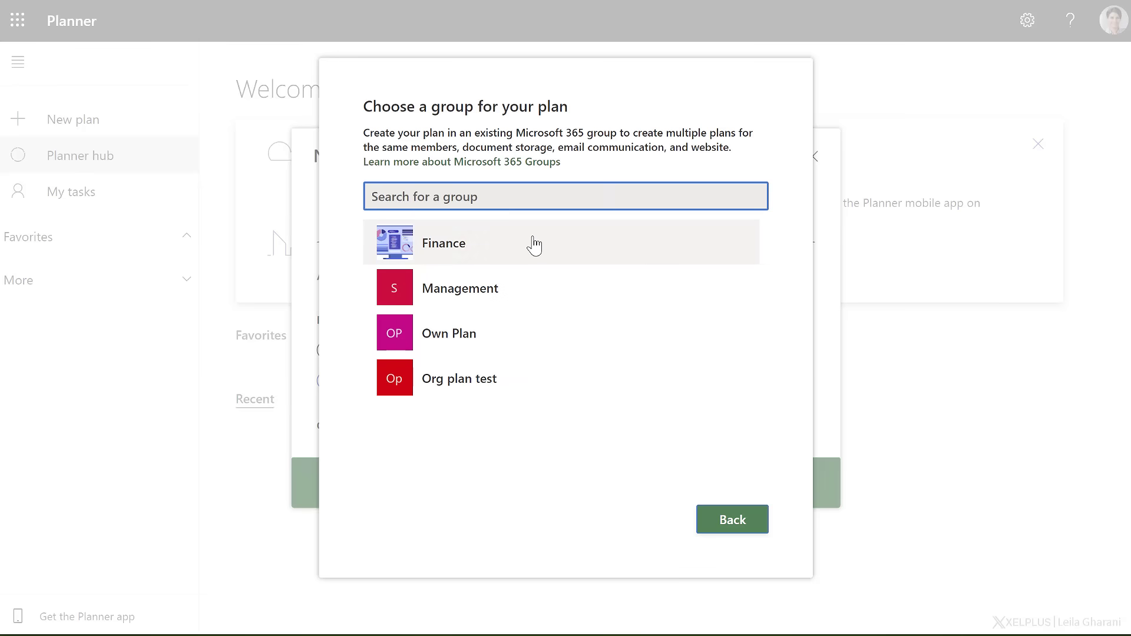
click(741, 526)
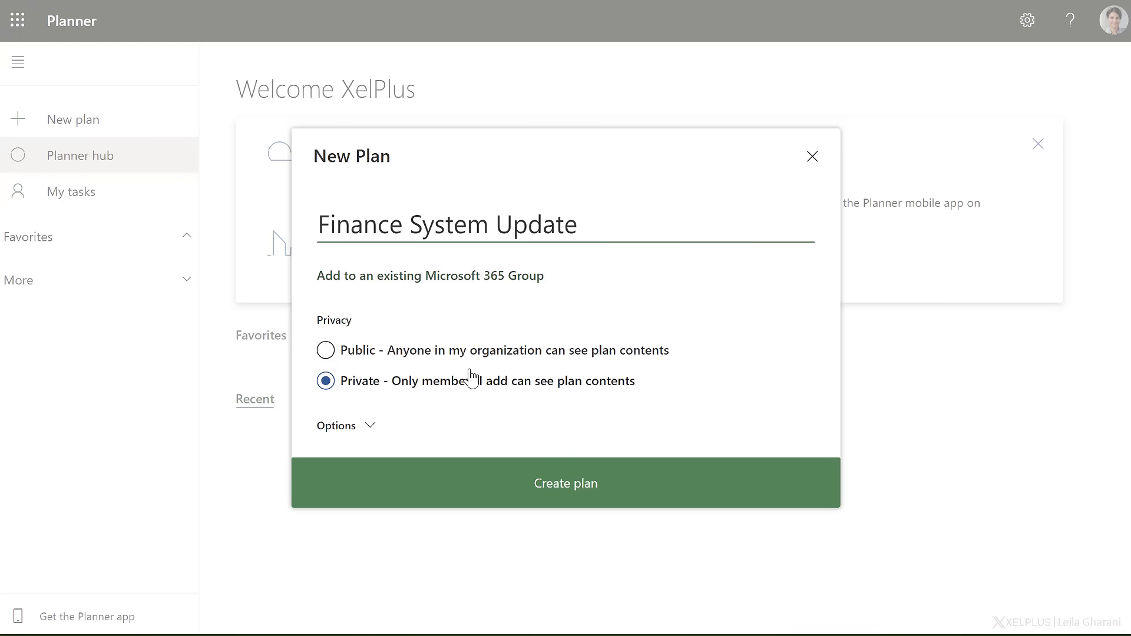
Add the new plan to the existing Finance Microsoft 365 group and create the plan.
click(437, 278)
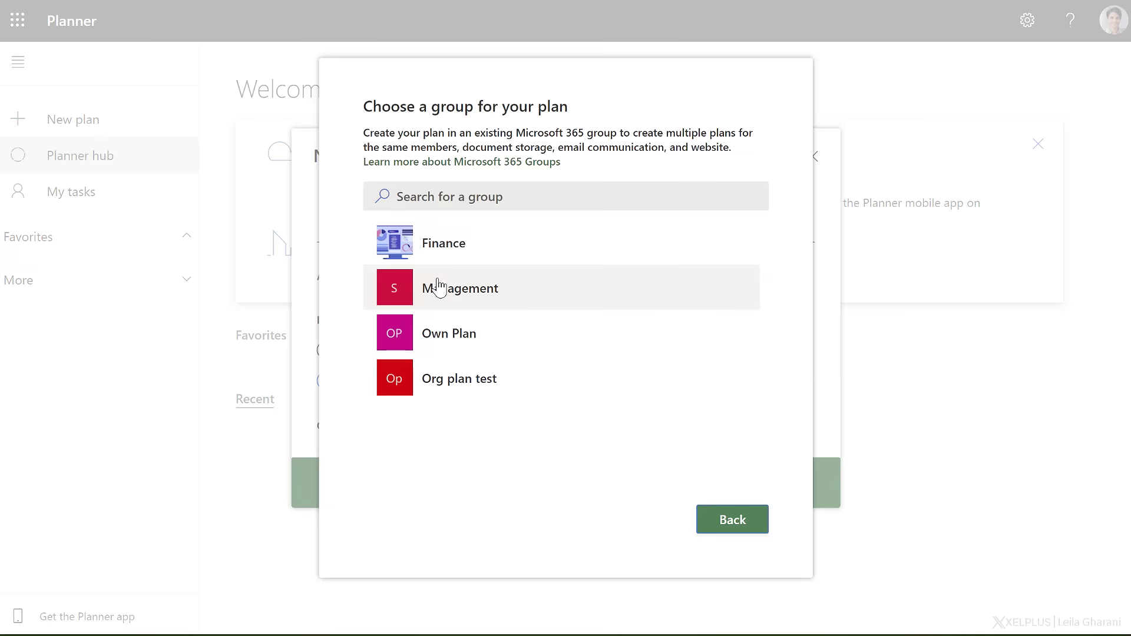
click(483, 245)
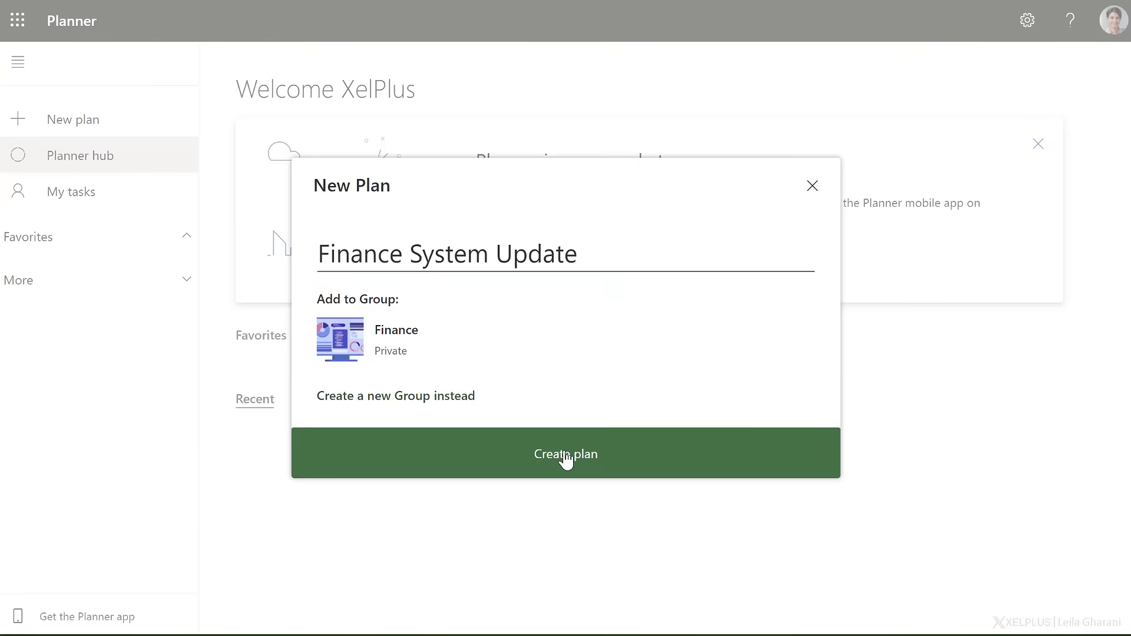
click(566, 455)
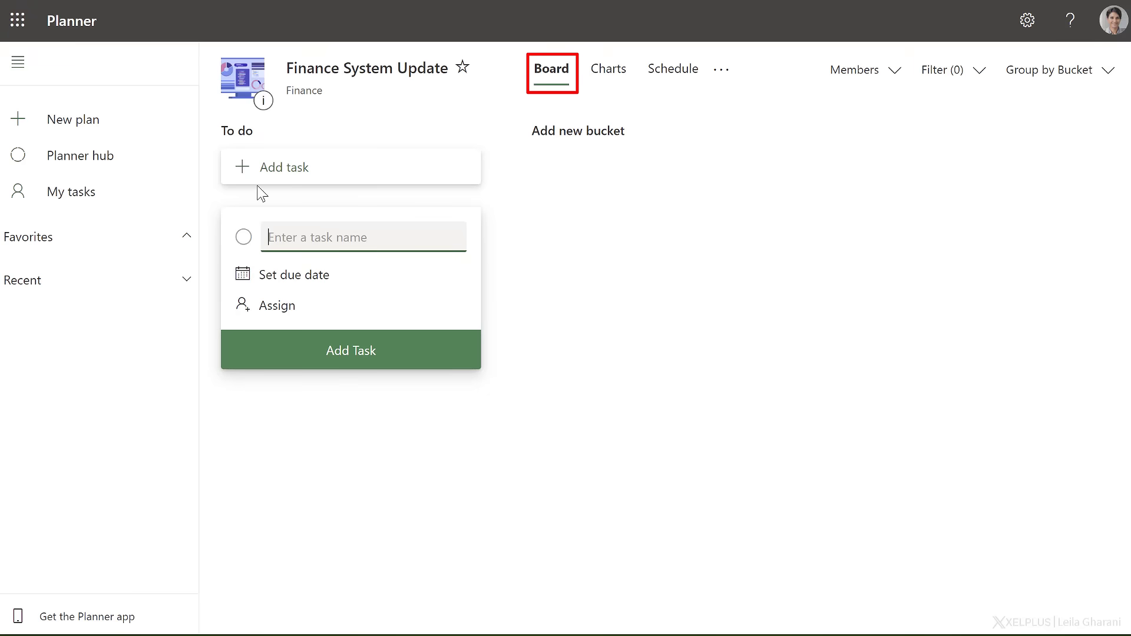
Add two buckets named Ideas and Approved Ideas to the plan's board after the To do bucket.
click(559, 144)
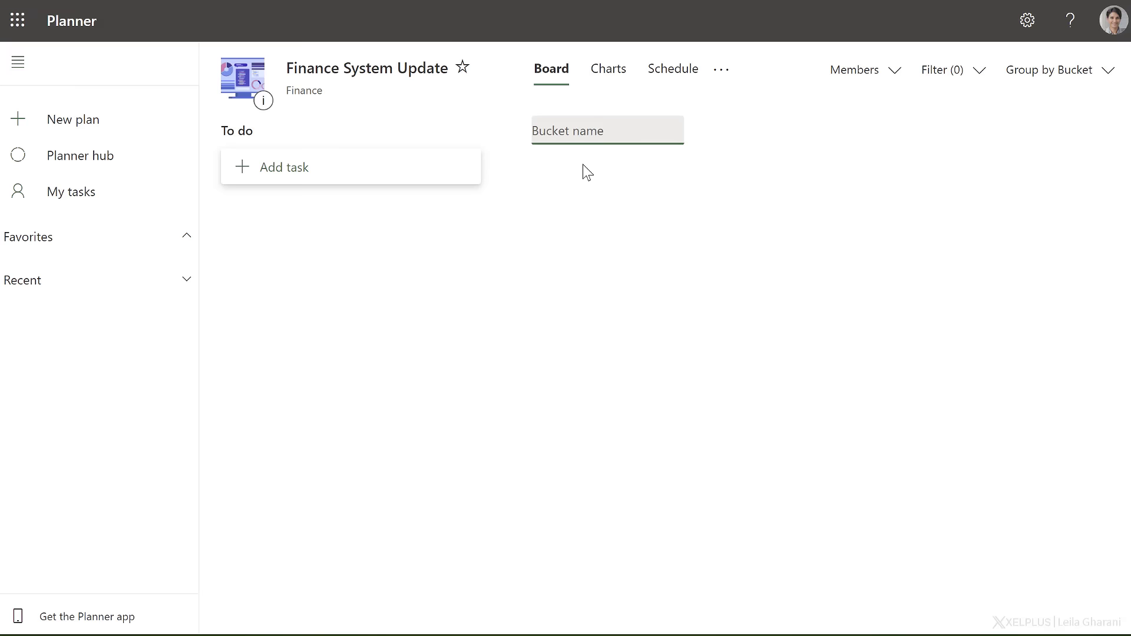
text(Ideas)
key(Return)
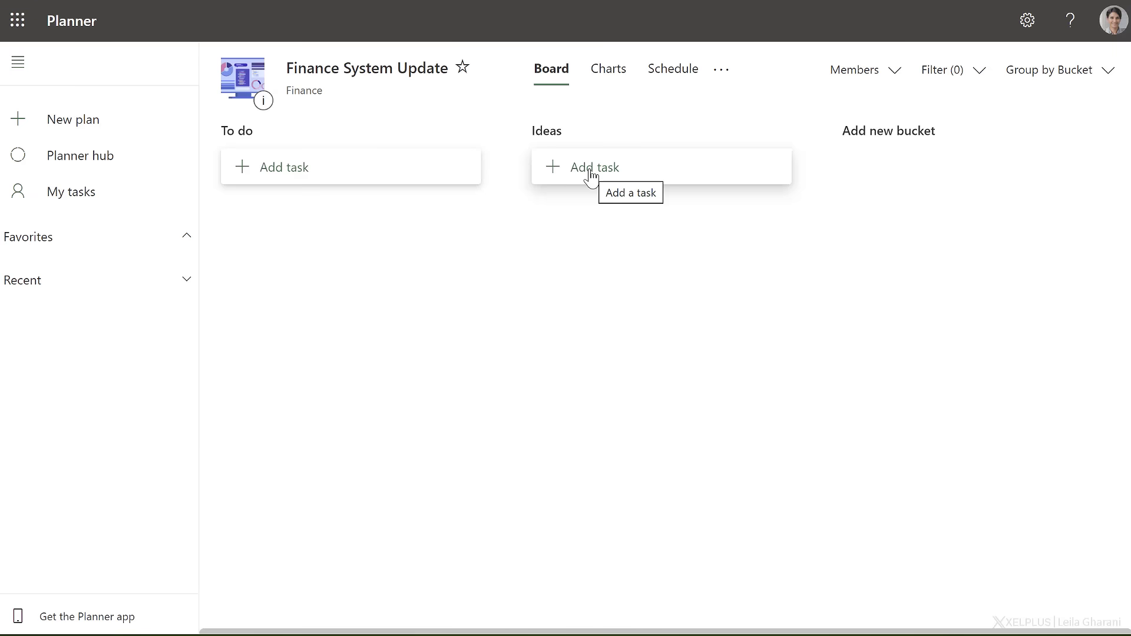
click(866, 141)
text(Approved Ideas)
key(Return)
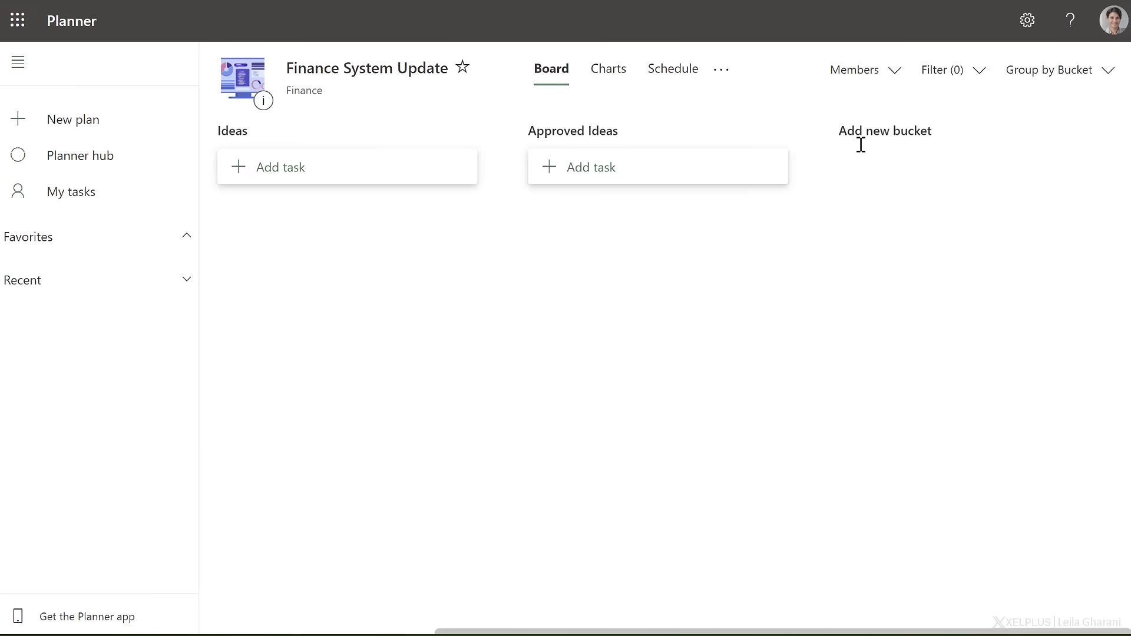
Add two more buckets named Design and Testing after Approved Ideas.
click(913, 142)
text(Design)
key(Return)
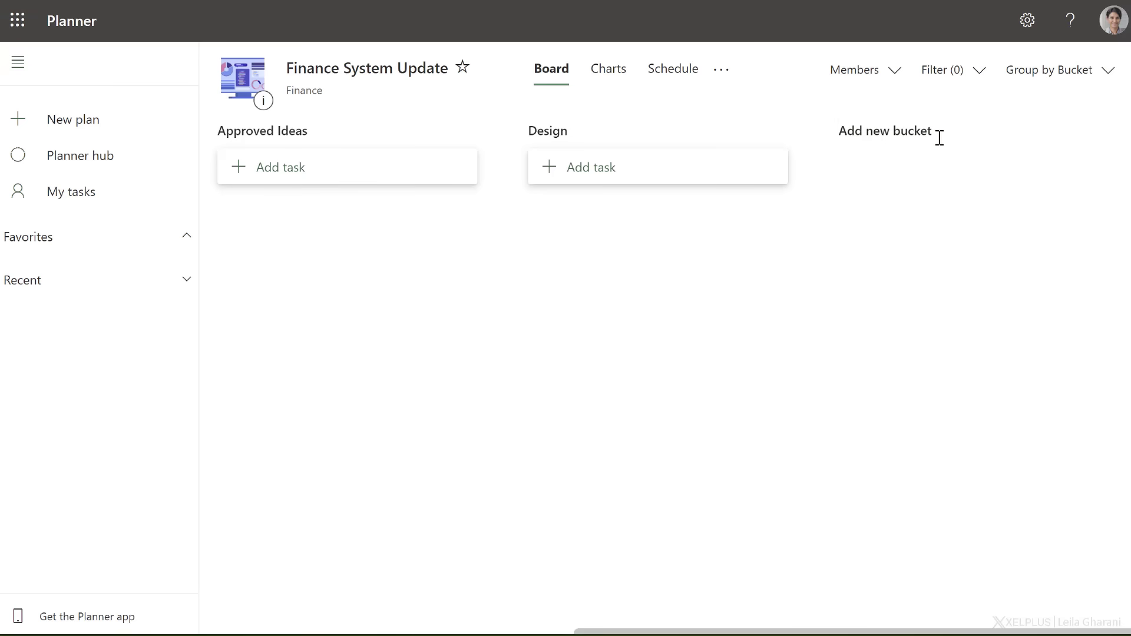
click(914, 139)
text(Testing)
key(Return)
Add a bucket named Implementation after Testing and return to the start of the board.
click(943, 130)
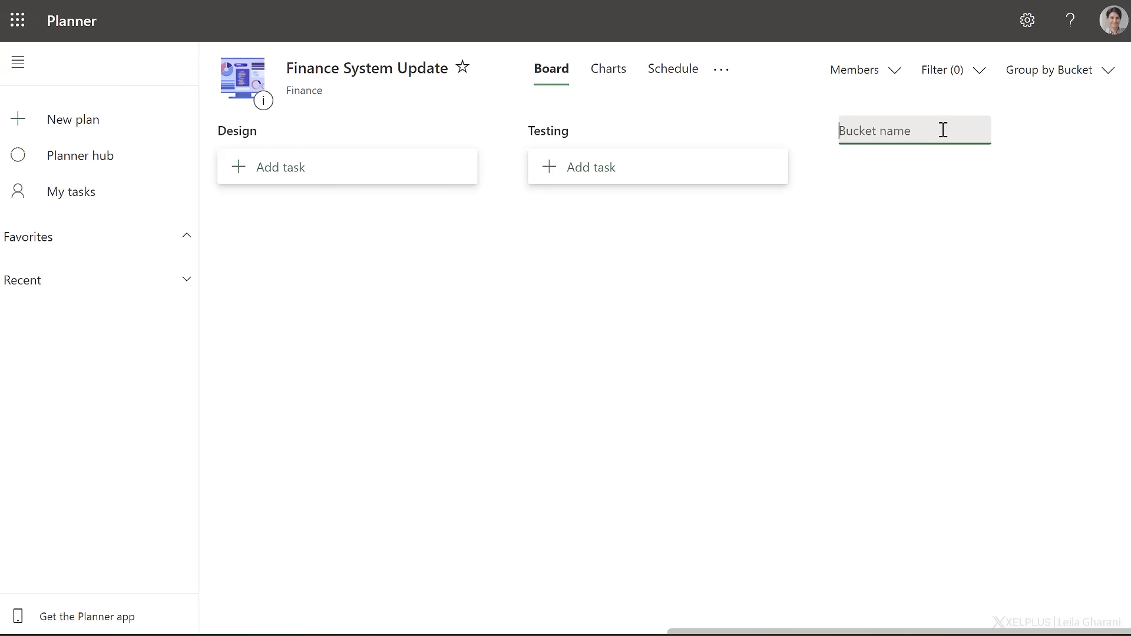
text(Implementation)
key(Return)
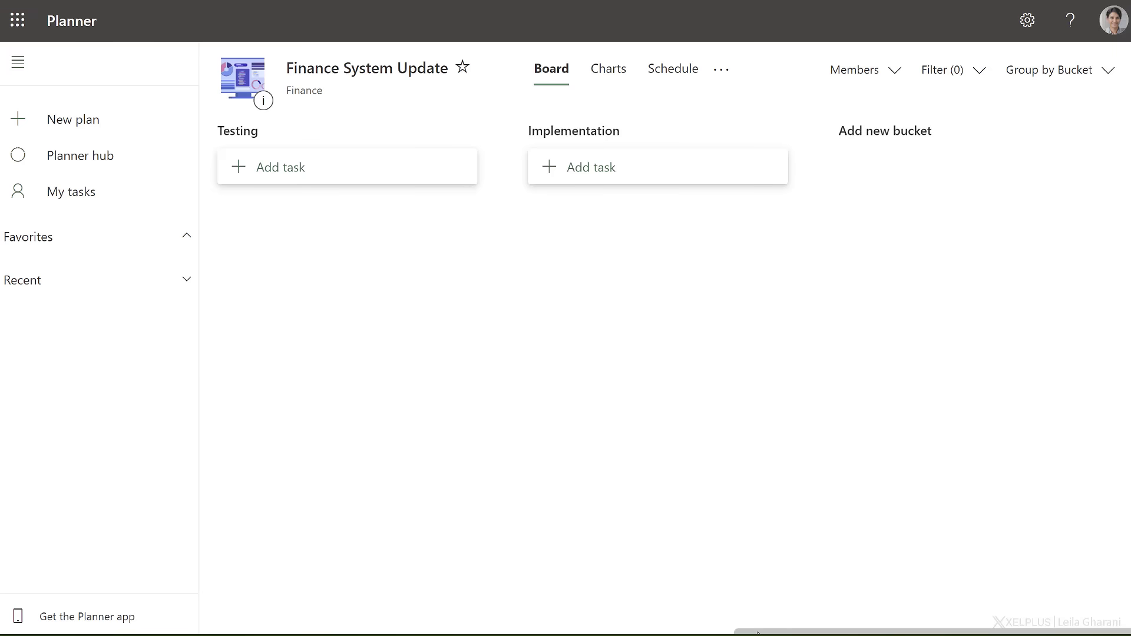
drag(759, 634, 227, 619)
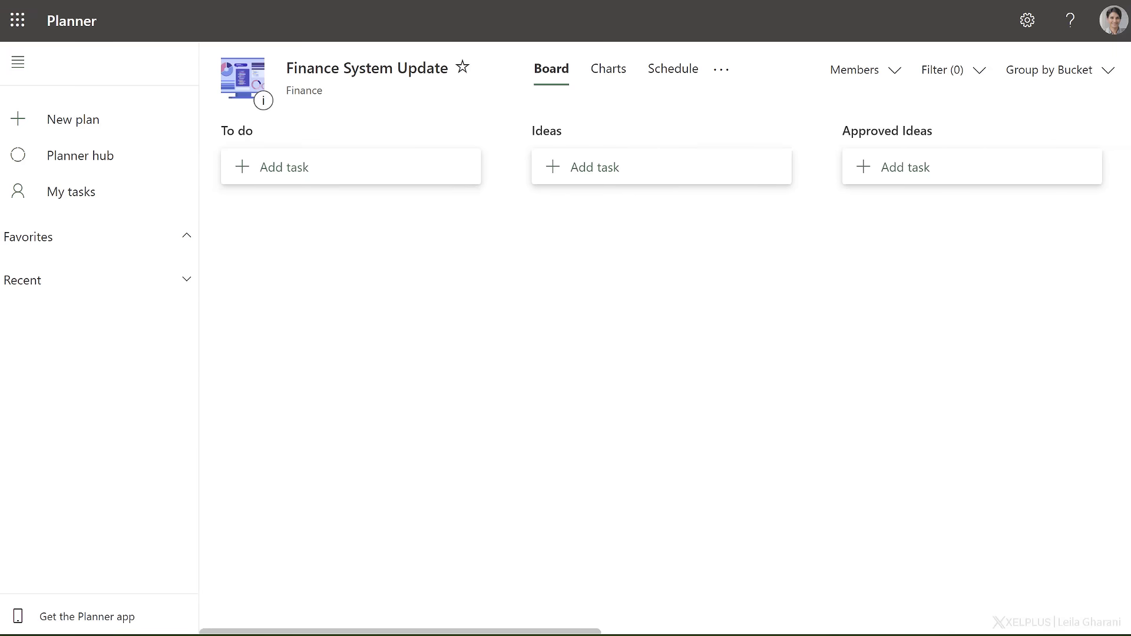
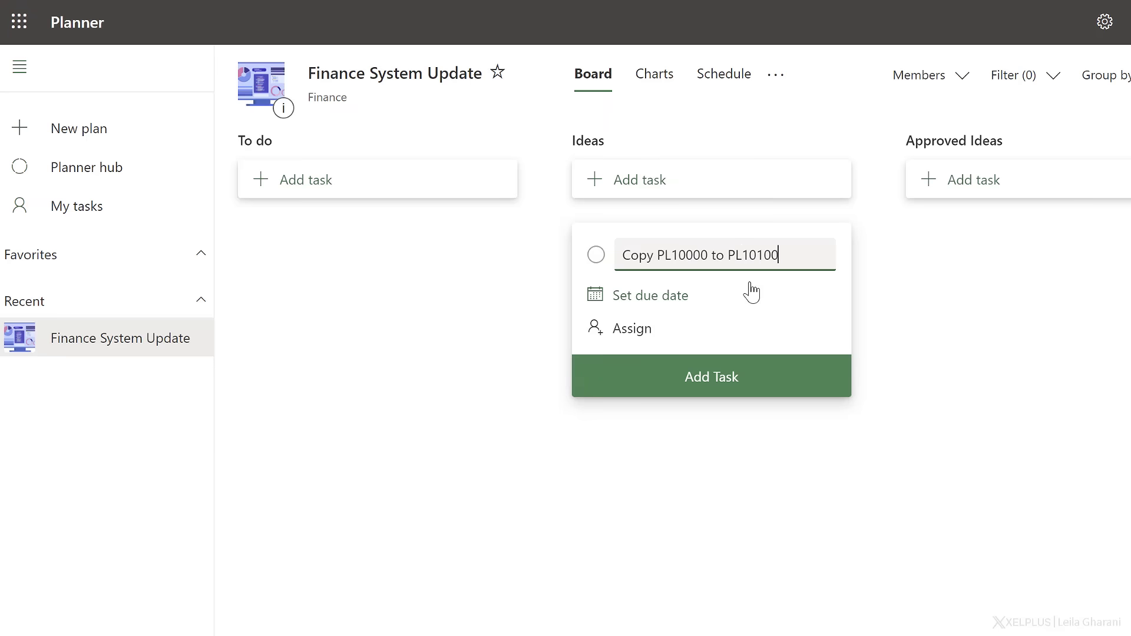
Assign the new Copy PL10000 to PL10100 task to the member listed after Admin, briefly adding and removing a second assignee.
click(638, 336)
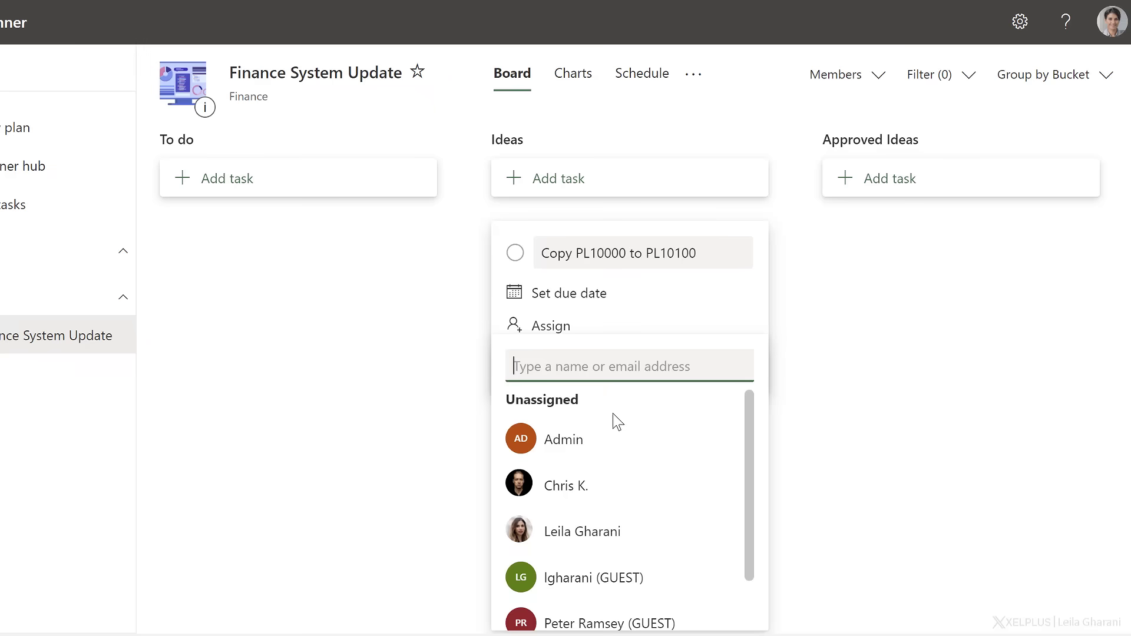
click(593, 496)
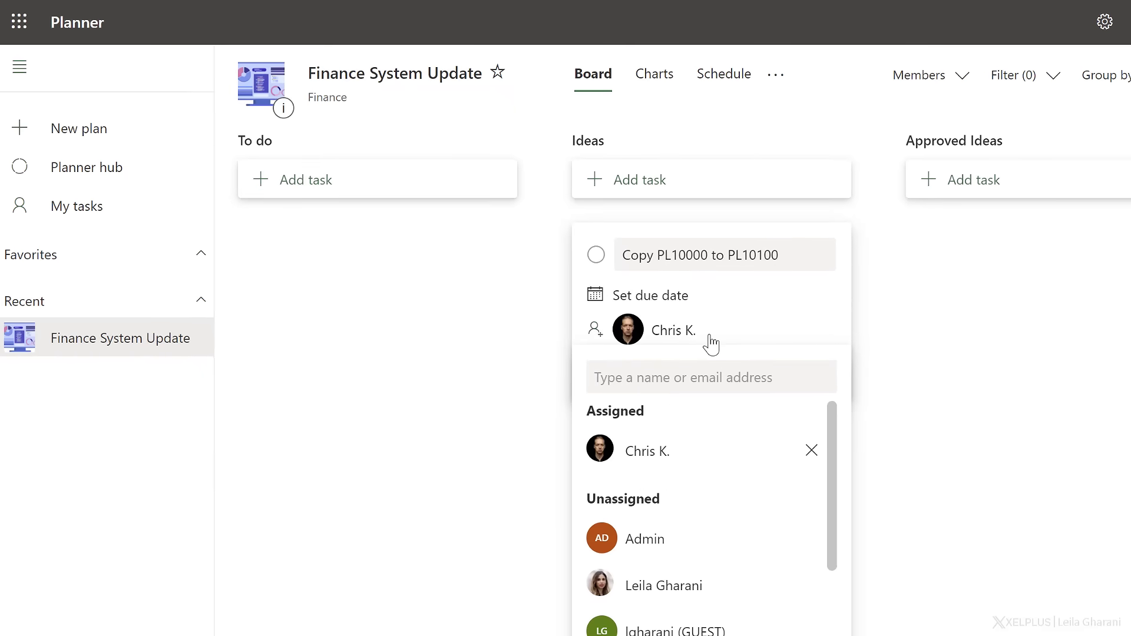
click(701, 598)
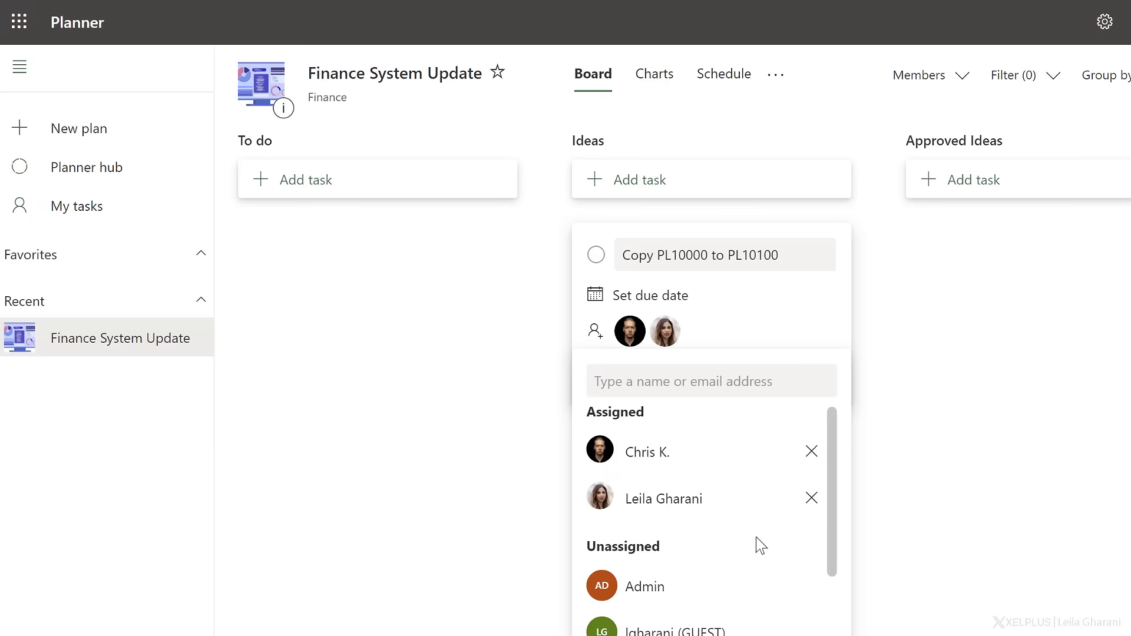
click(811, 499)
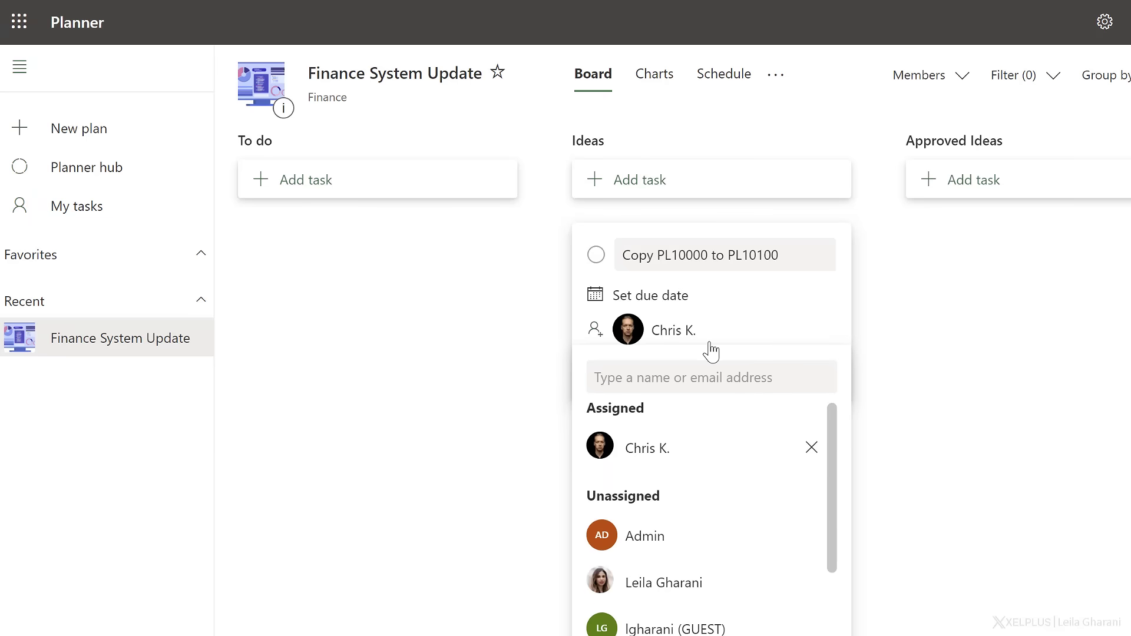
Add the Copy PL10000 to PL10100 task to the Ideas bucket without a due date and close the new-task form.
click(715, 296)
click(715, 297)
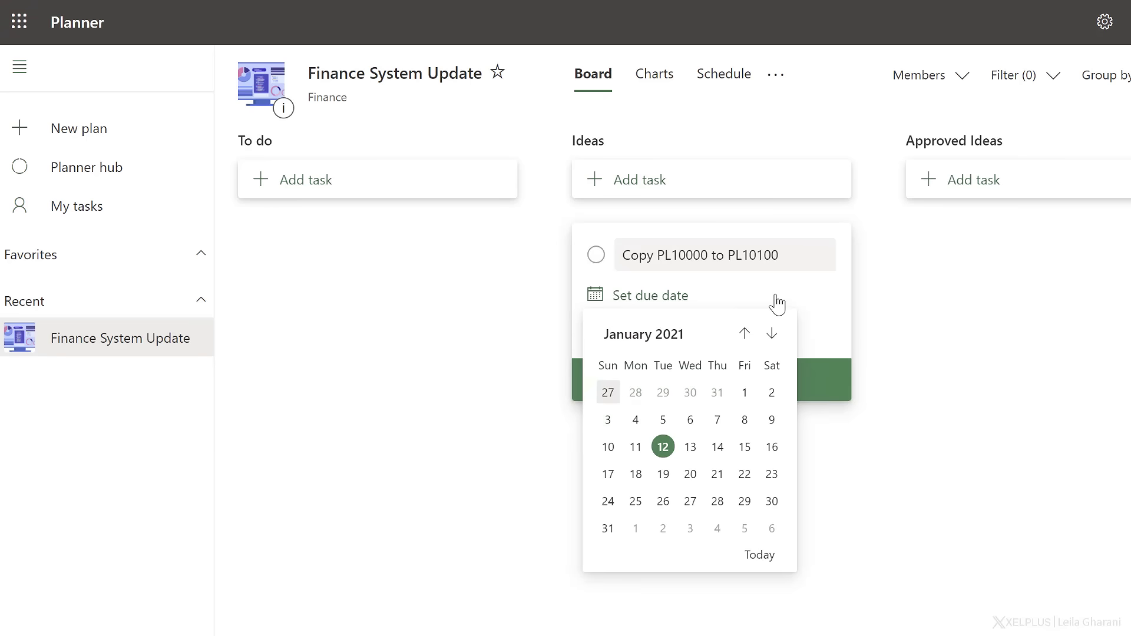
click(815, 303)
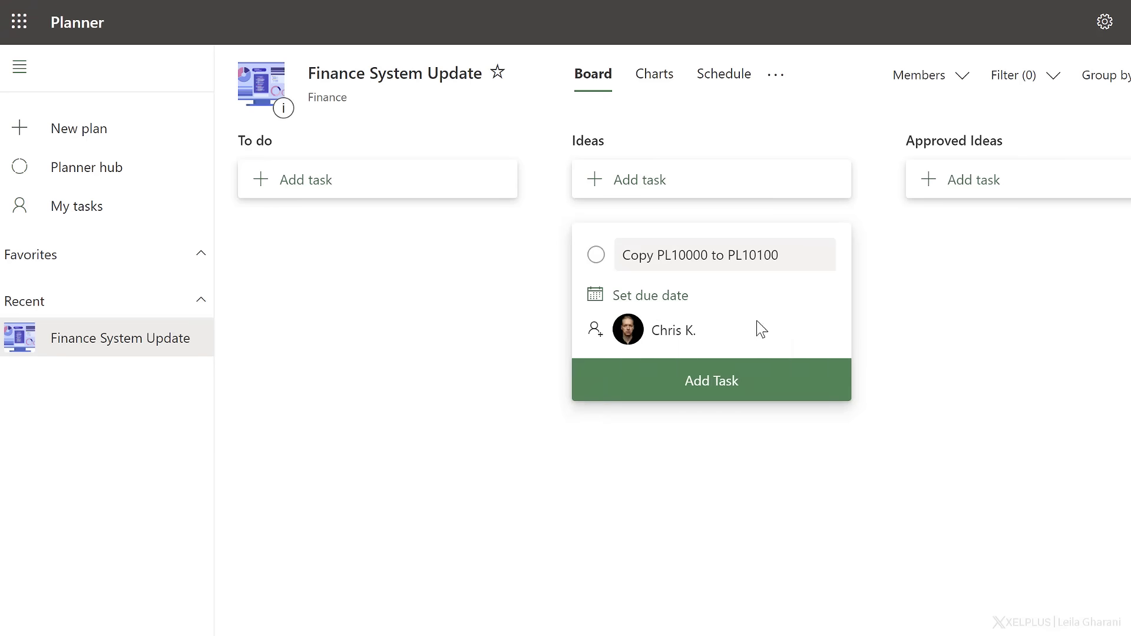
click(724, 384)
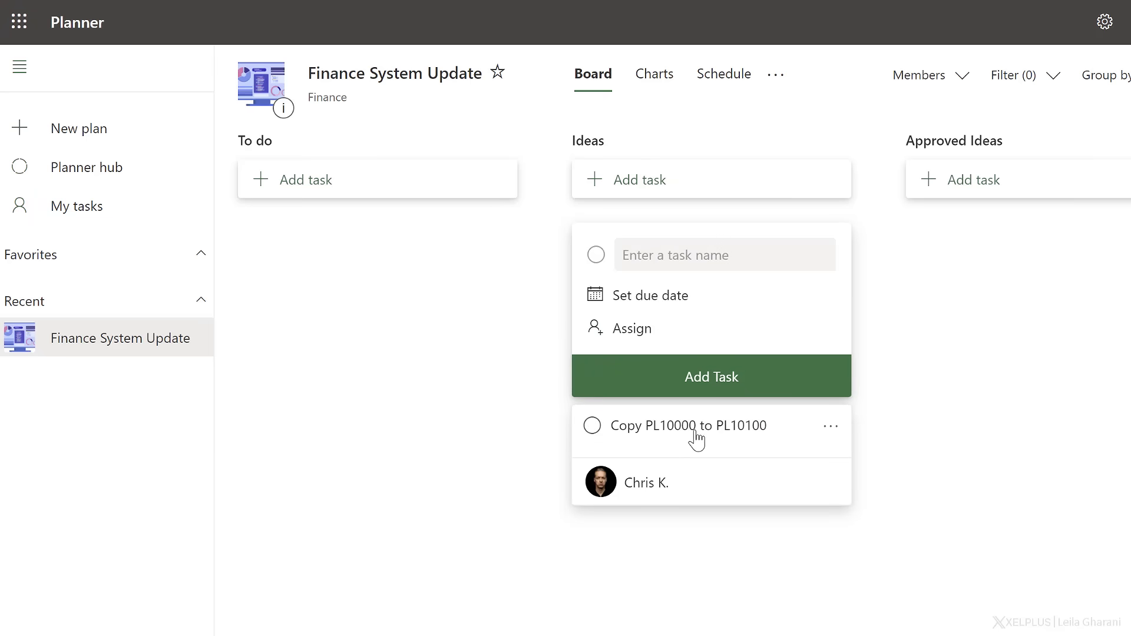
key(Escape)
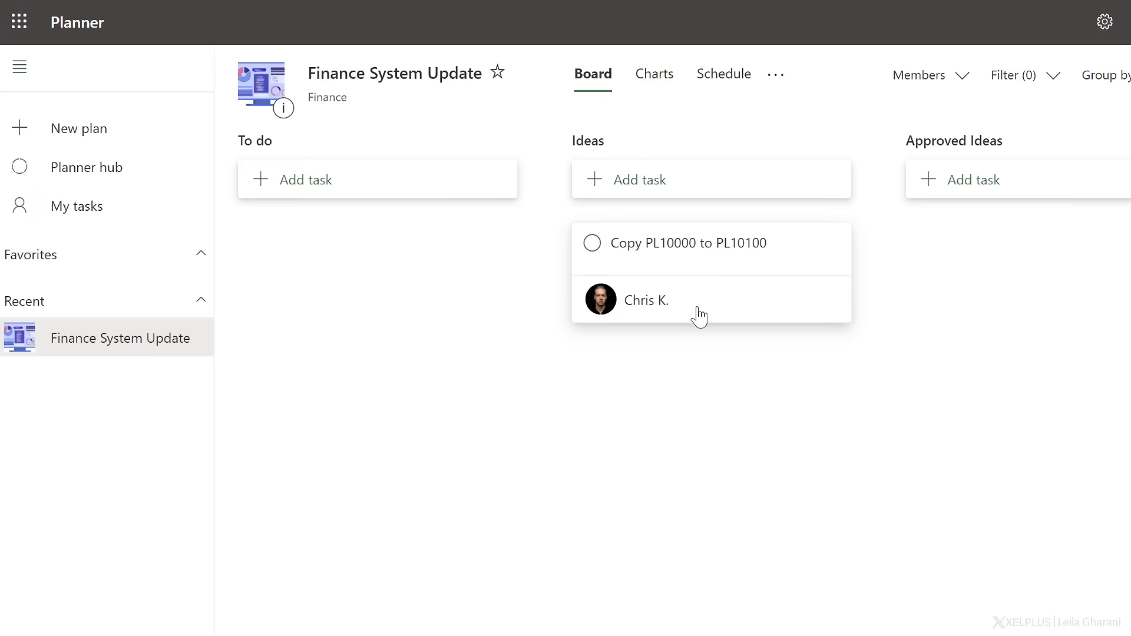
Open the Copy PL10000 to PL10100 task's details, rename the pink label to Copy Account and apply it to the task.
click(674, 275)
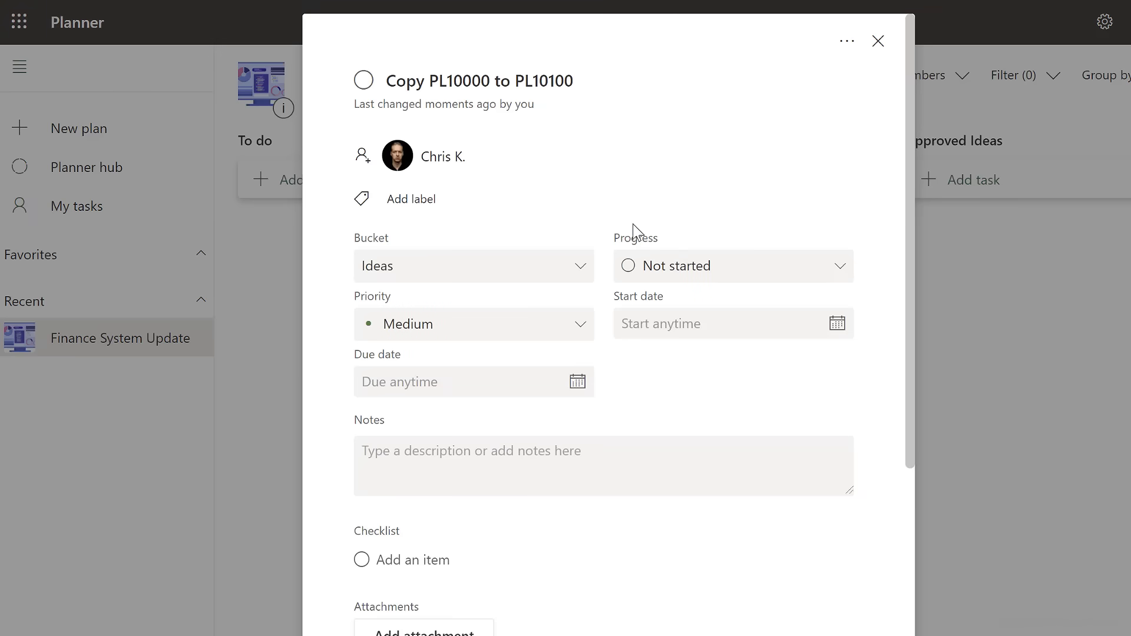
click(436, 207)
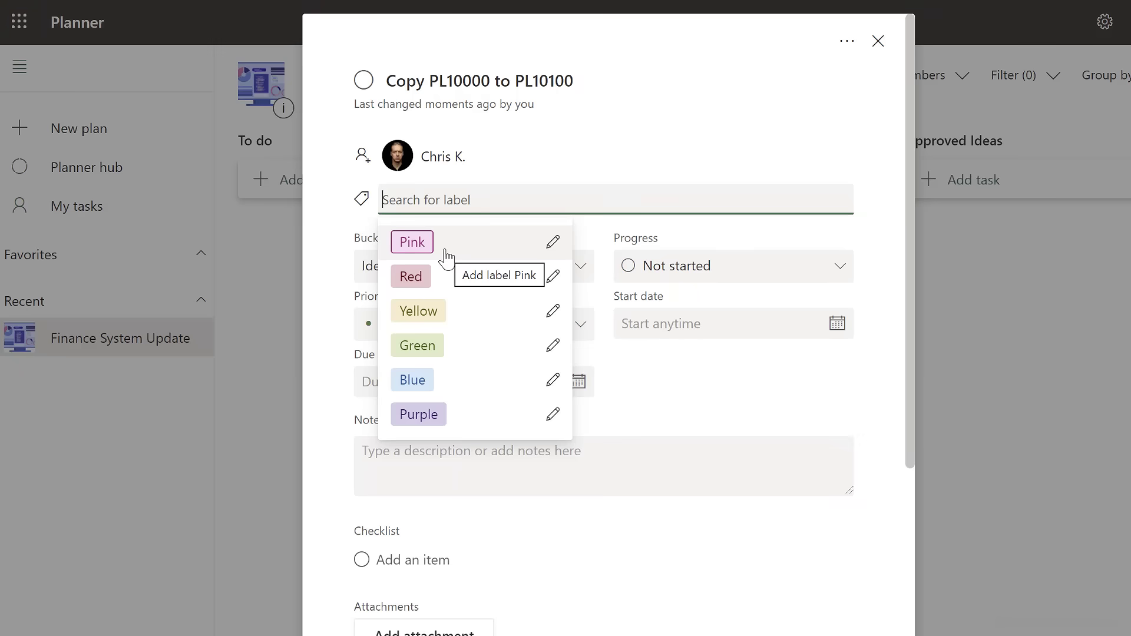
click(554, 250)
text(Copy Account)
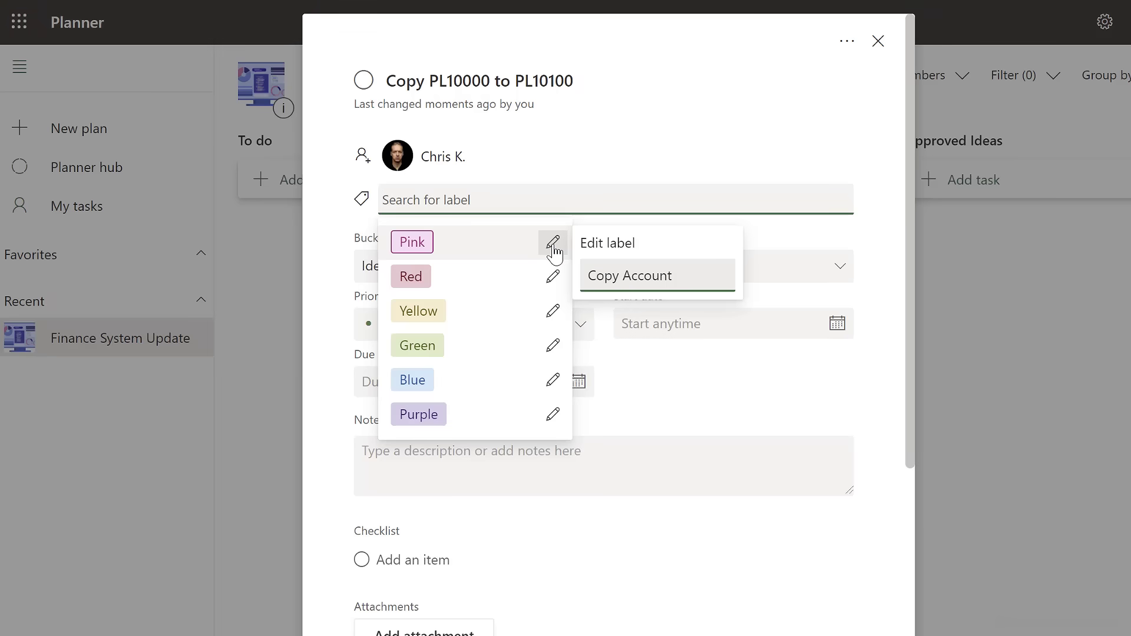
key(Return)
click(468, 244)
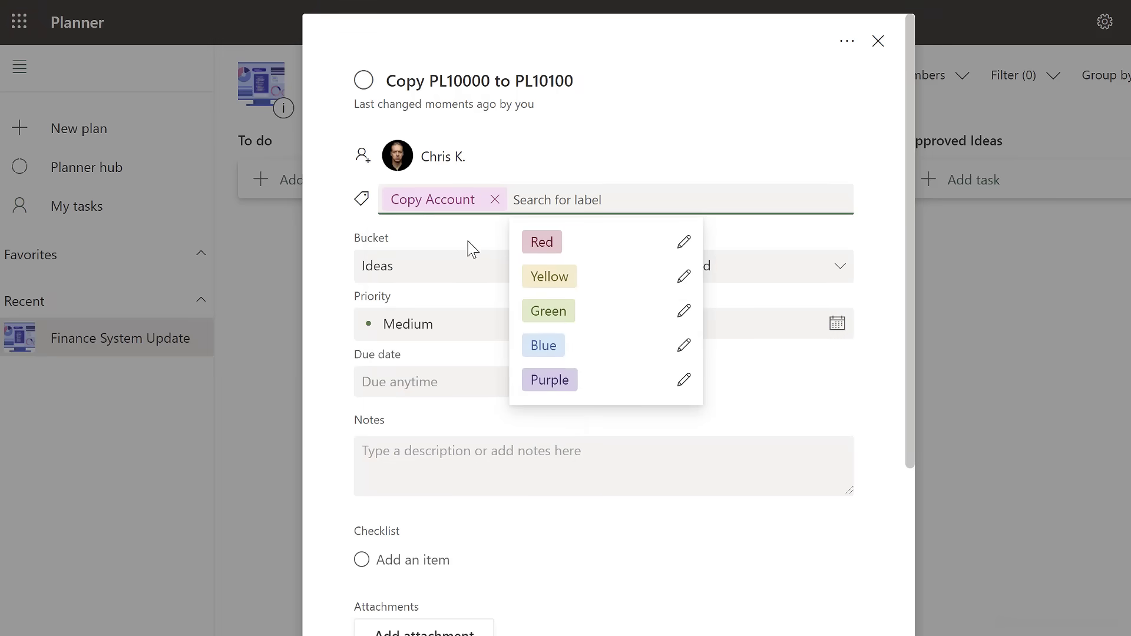
Set the task's progress to In progress, keeping it in the Ideas bucket with Medium priority.
click(463, 266)
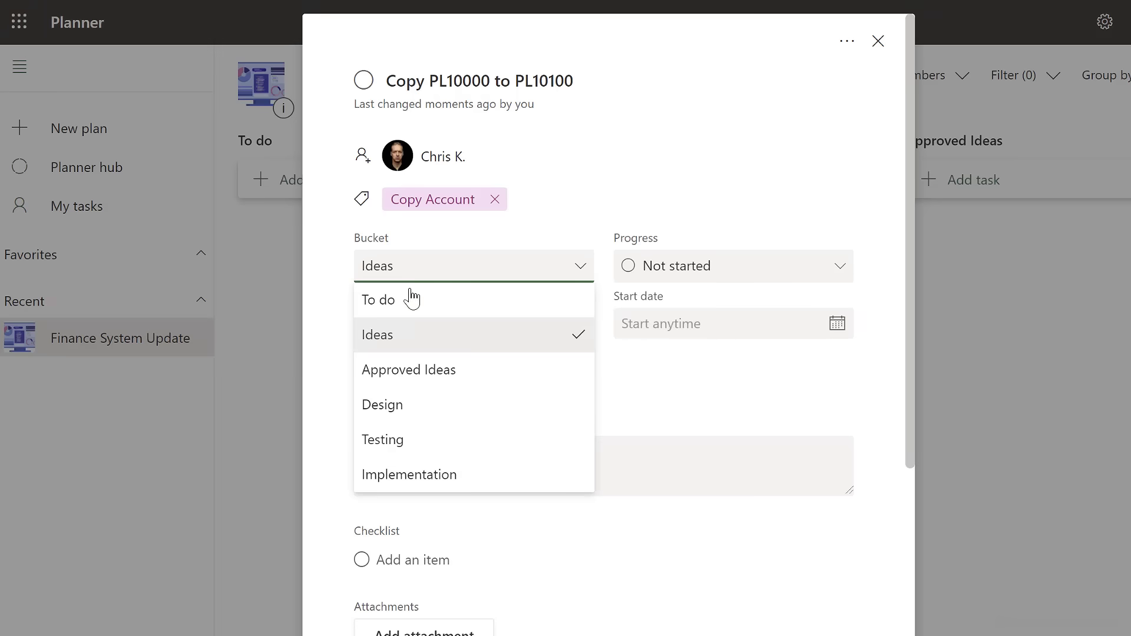
click(467, 335)
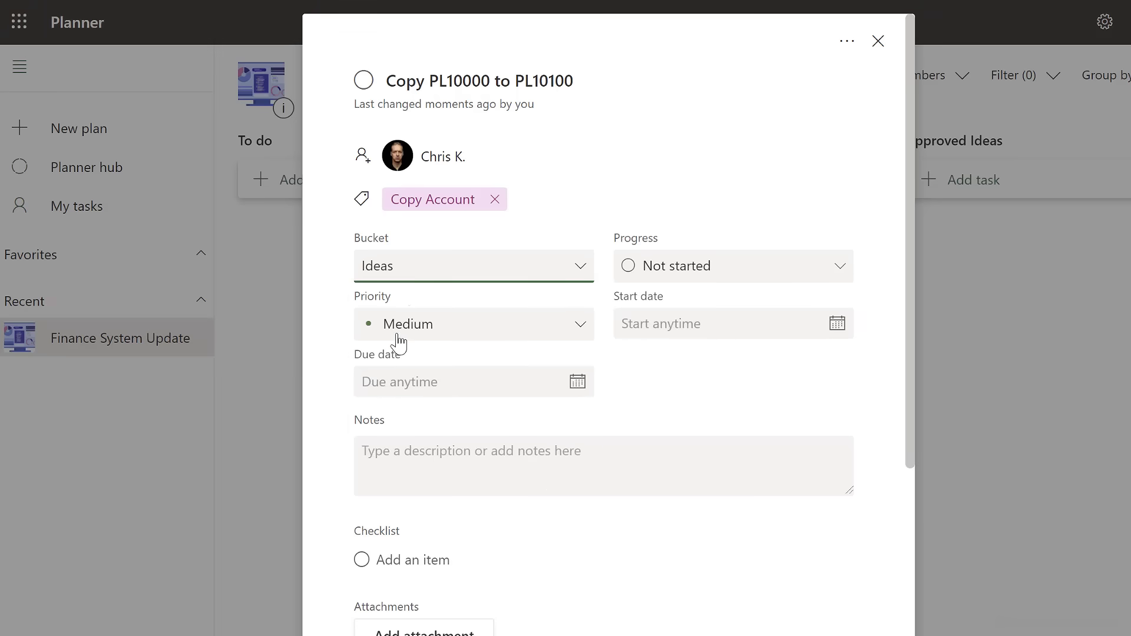
click(832, 274)
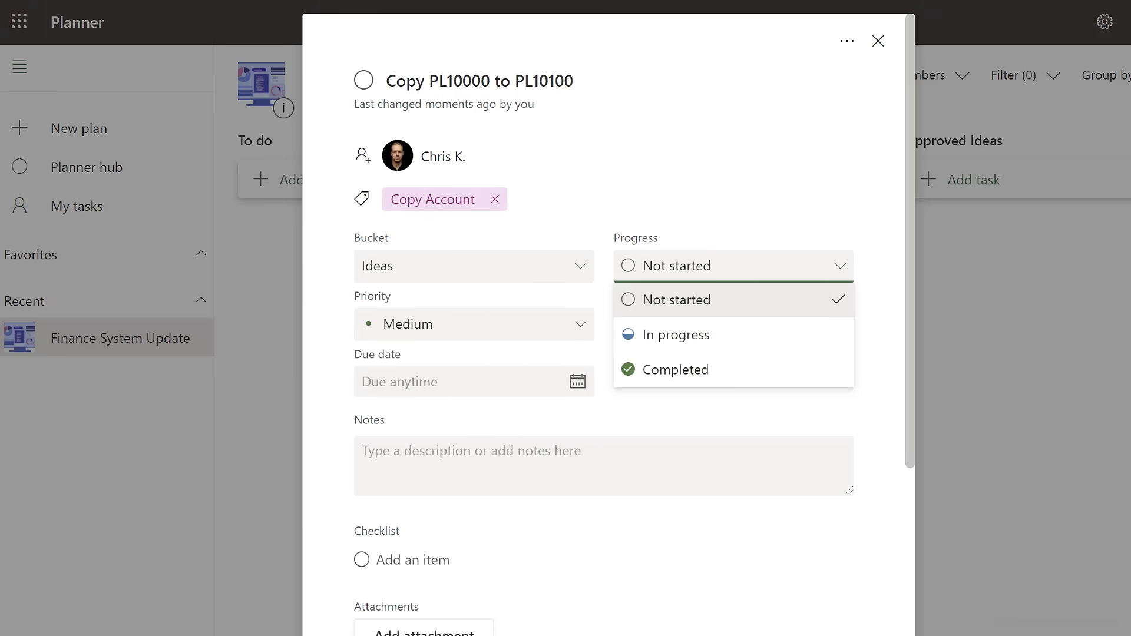
click(725, 347)
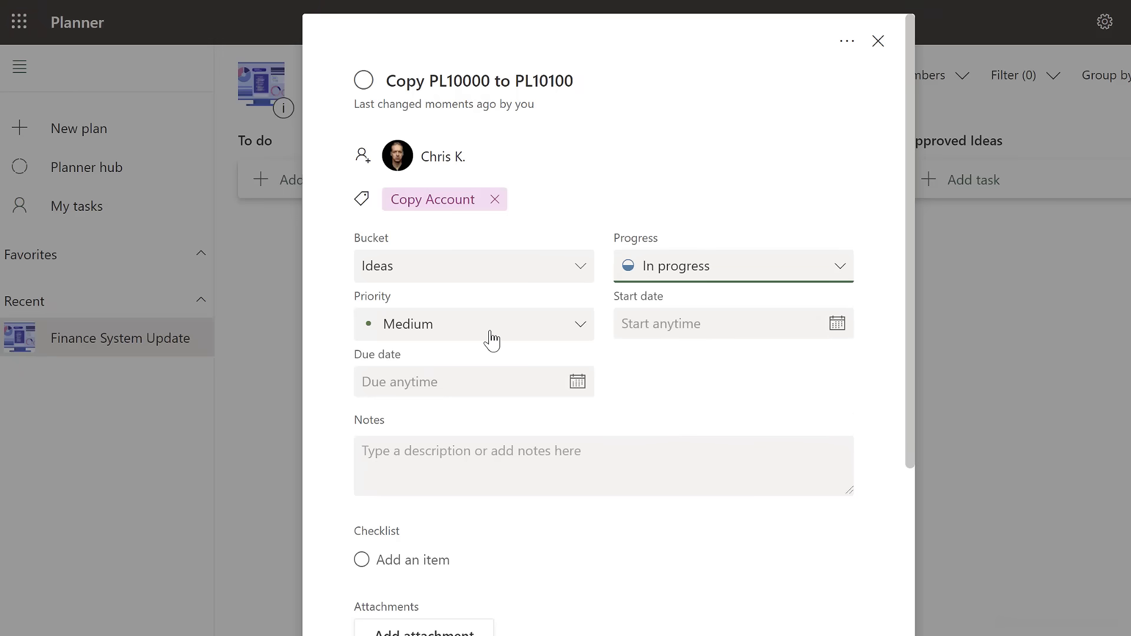
click(581, 333)
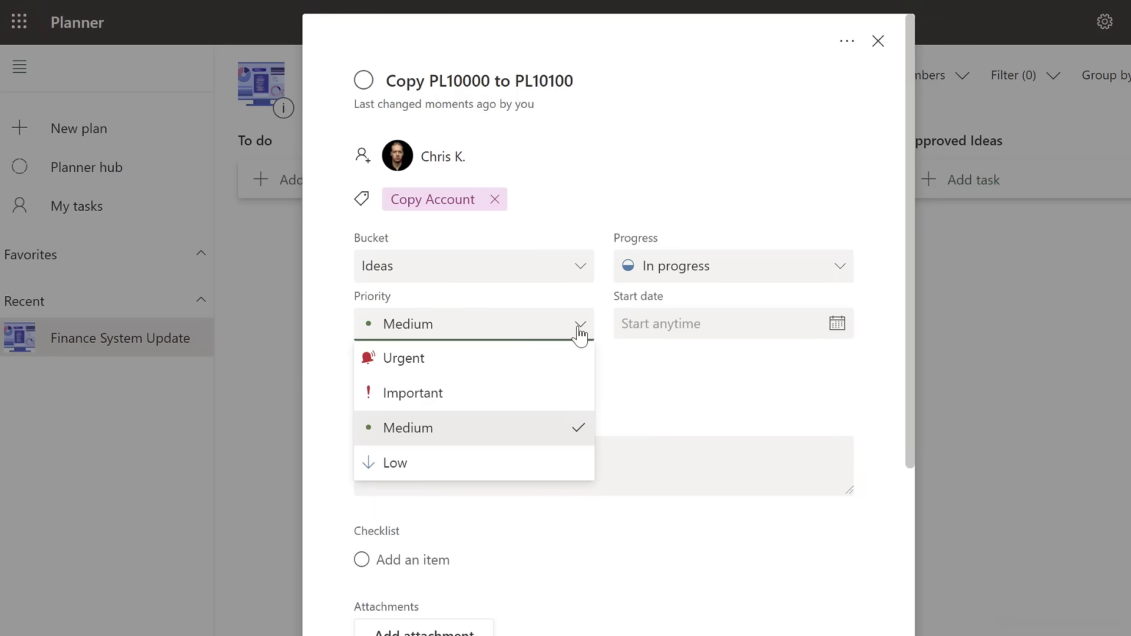
click(541, 433)
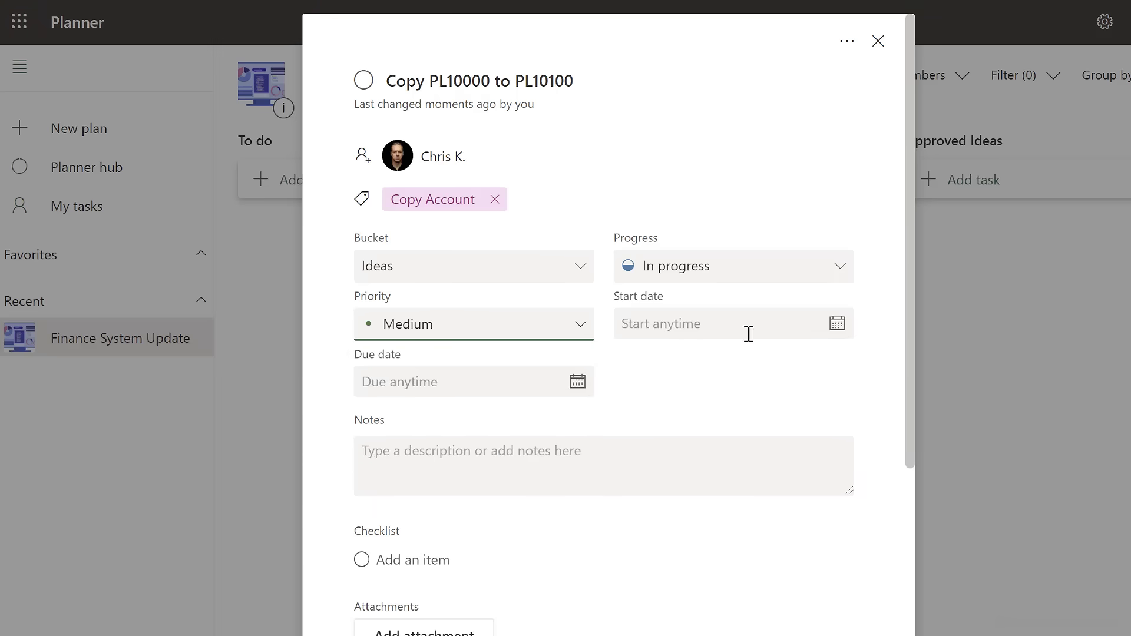
Set the task's start date to 01/15/2021 and its due date to 01/29/2021.
click(835, 332)
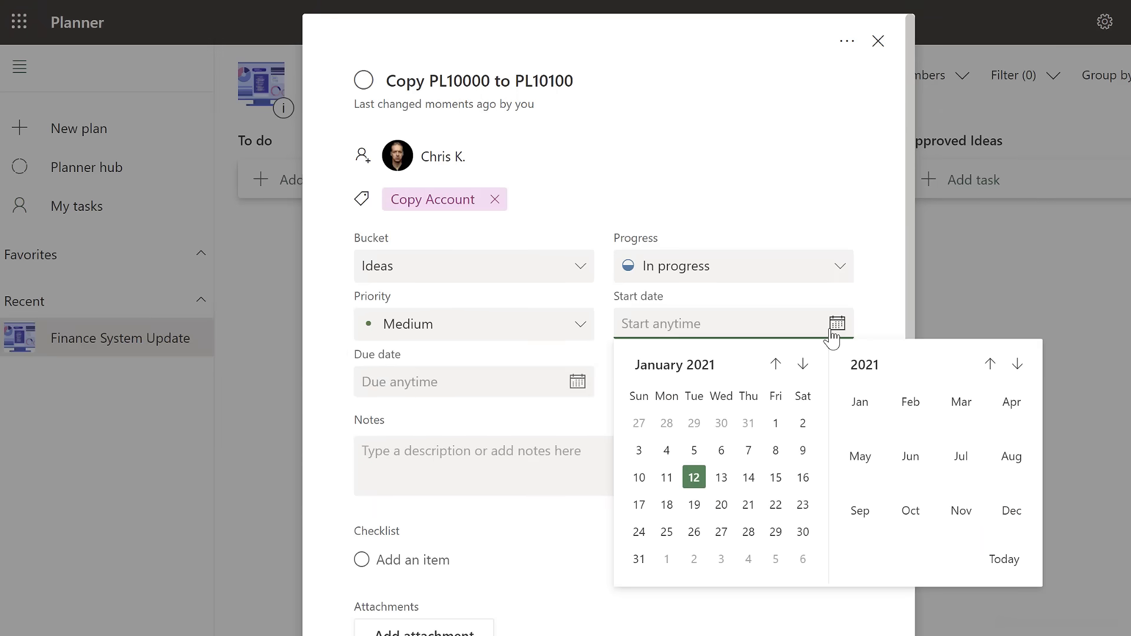
click(776, 477)
click(583, 390)
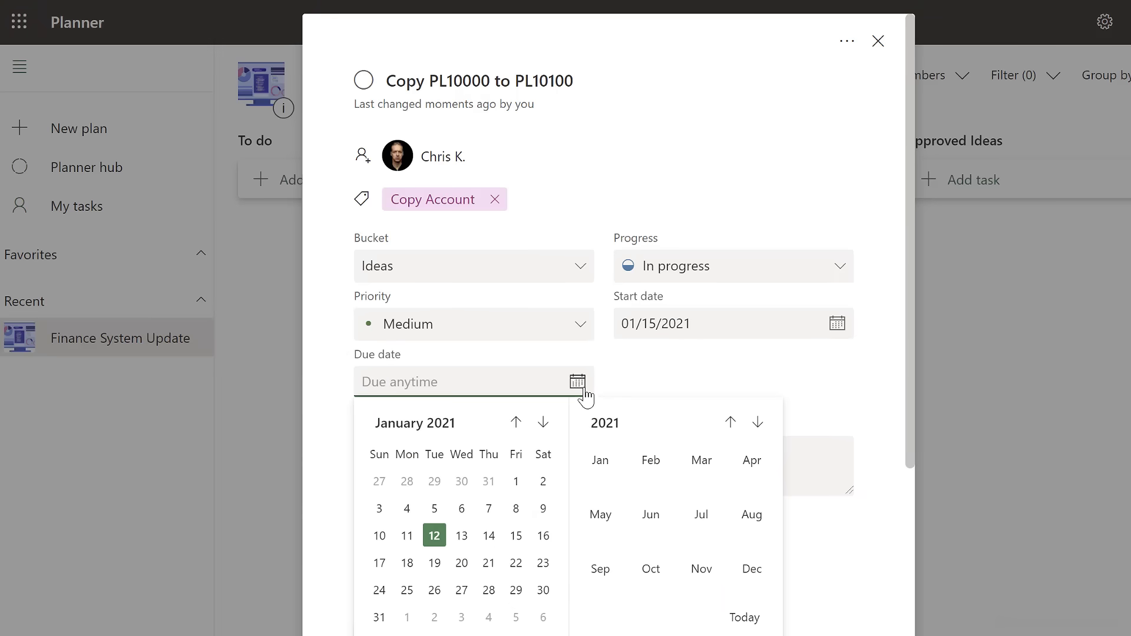
click(516, 590)
click(595, 492)
text(Mo)
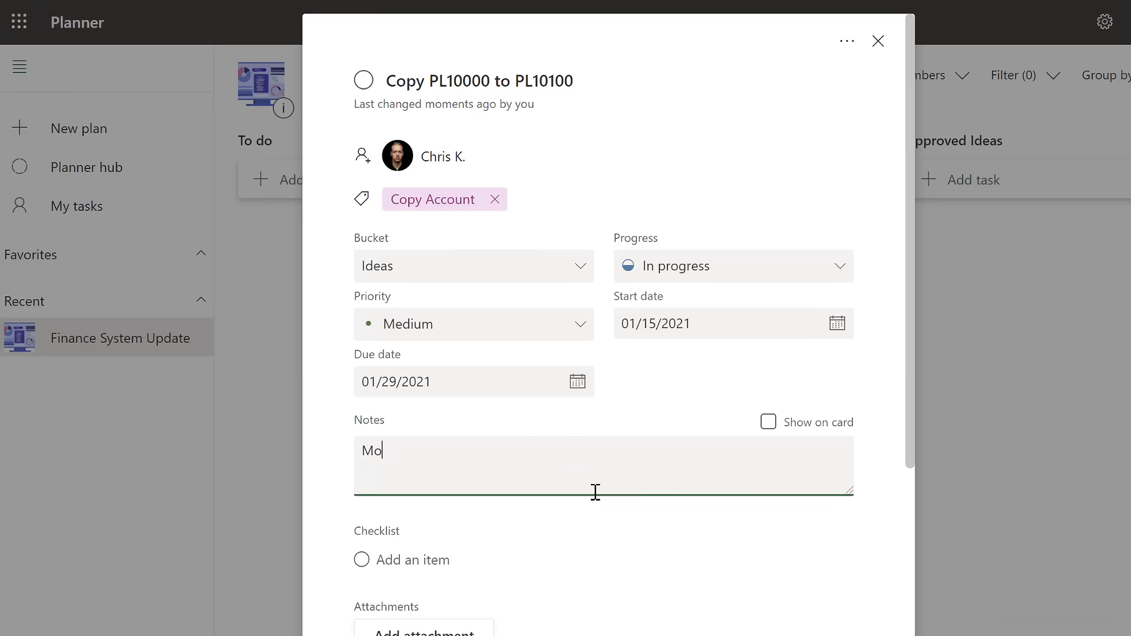
text(re info available www.xelplus.com)
click(596, 505)
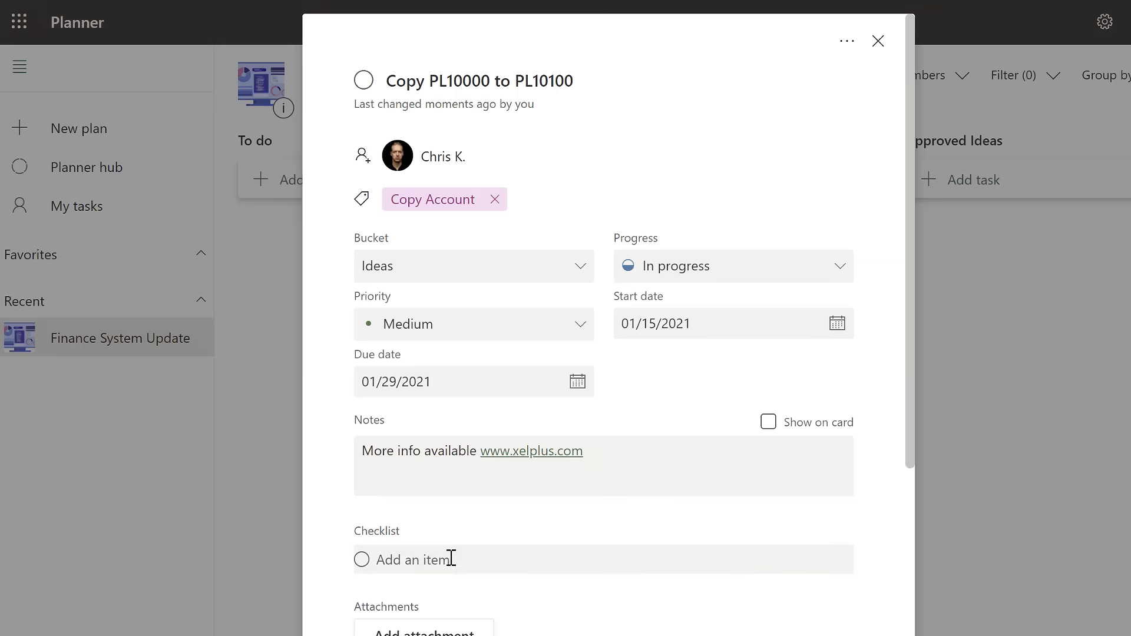
Add the checklist items "Plan Steps with accounting" and "Test concept on 2 years of historical data" to the task.
scroll(504, 569, down, 3)
scroll(505, 564, down, 3)
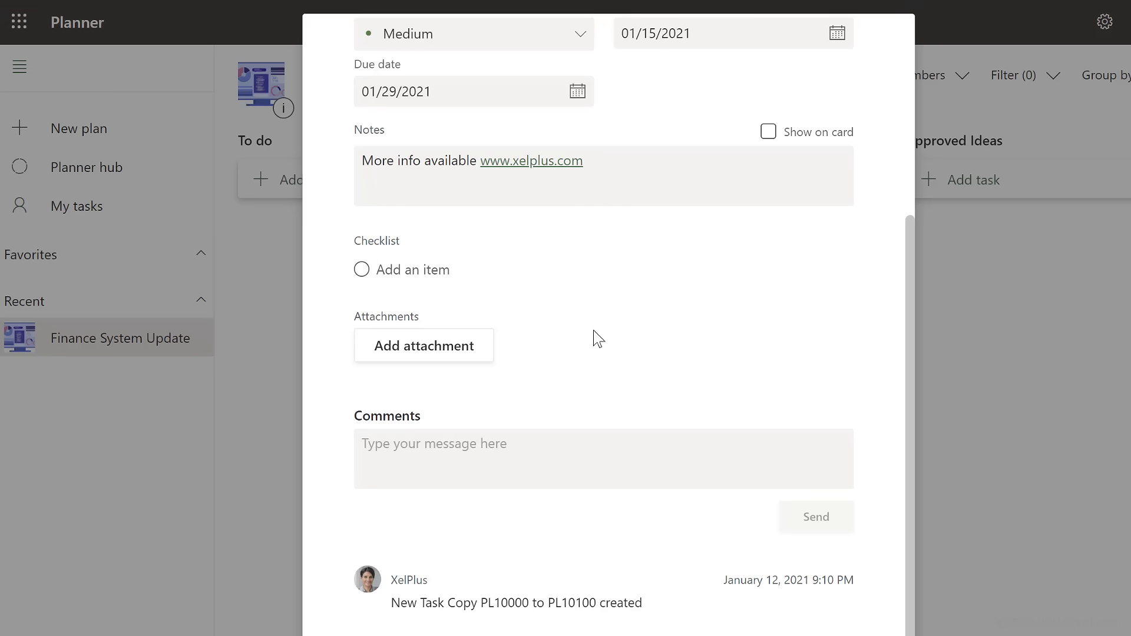
text(Plan Steps with accounting)
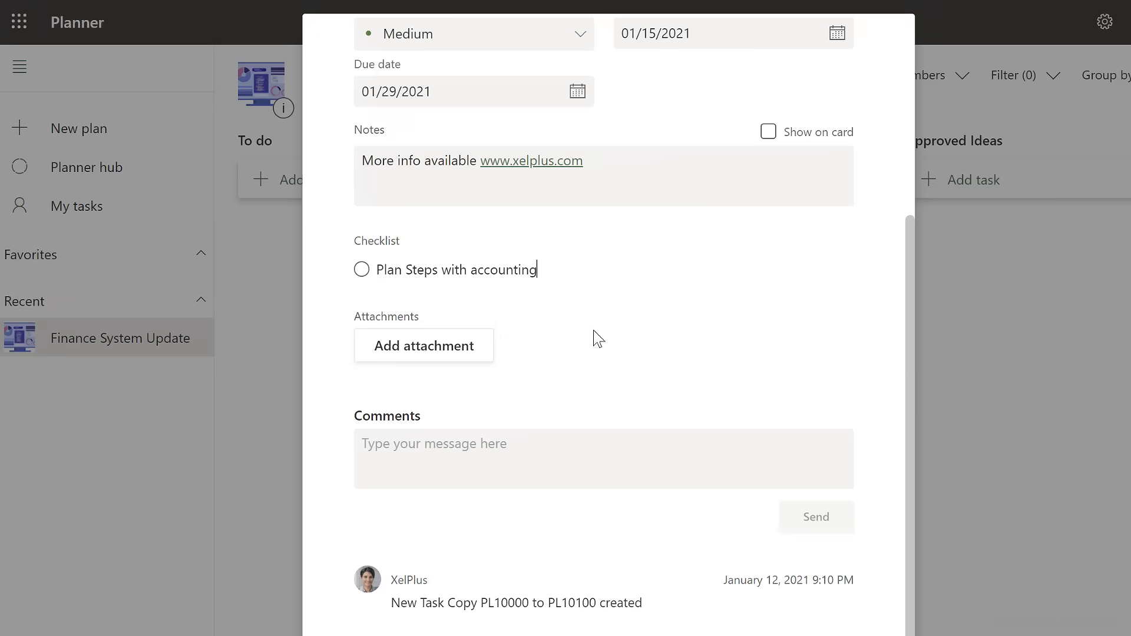
key(Return)
text(Test concept)
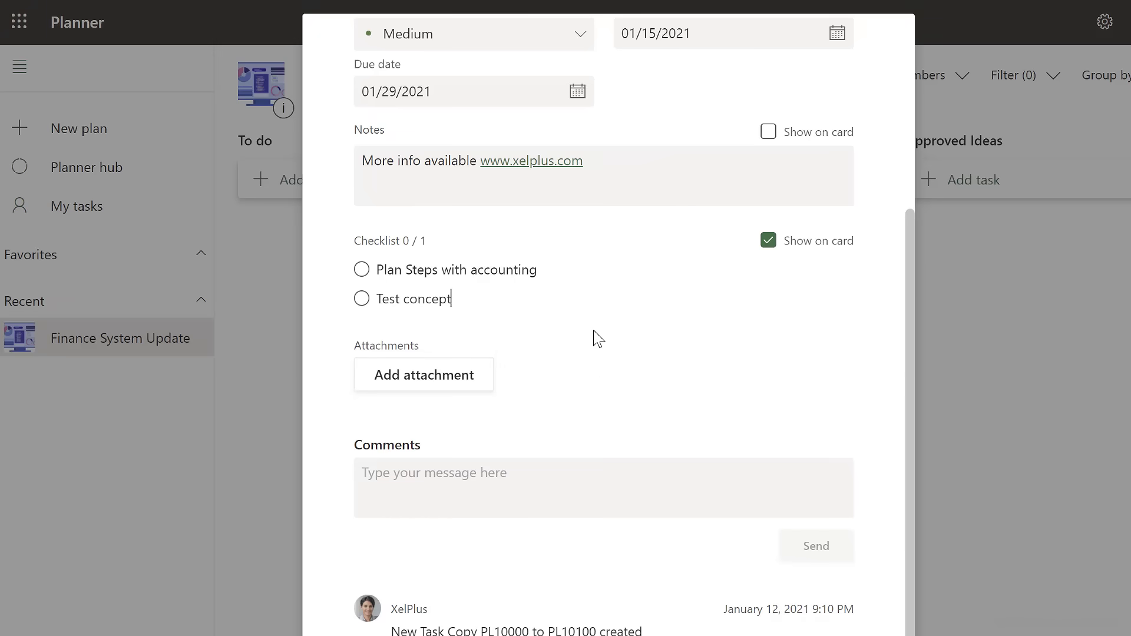
text( on 2 years of historic)
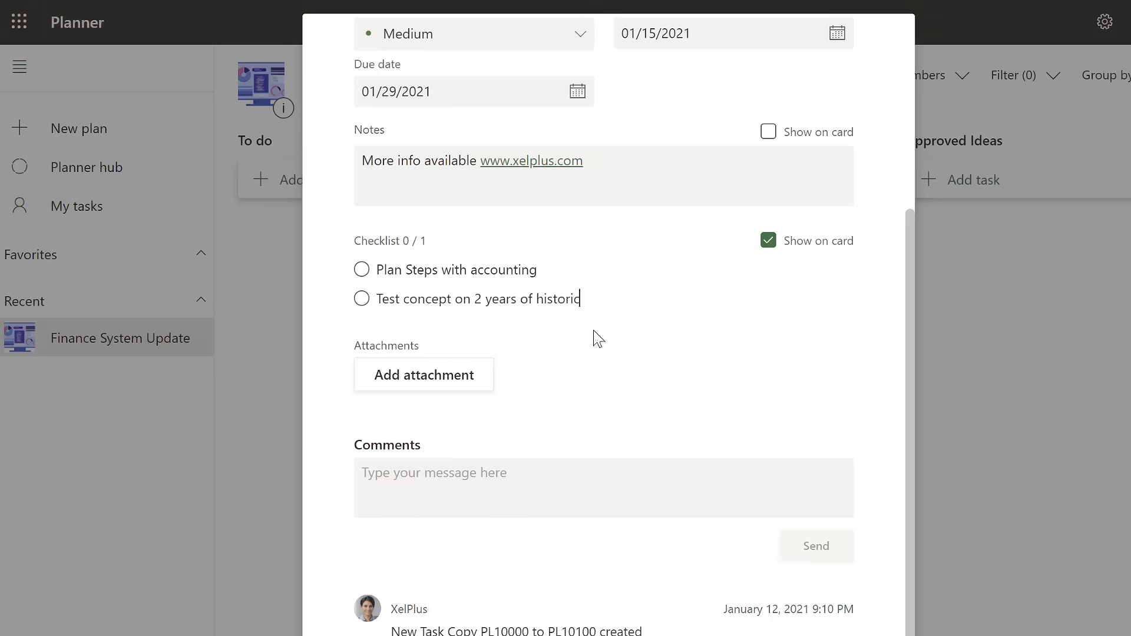
text(al data)
key(Return)
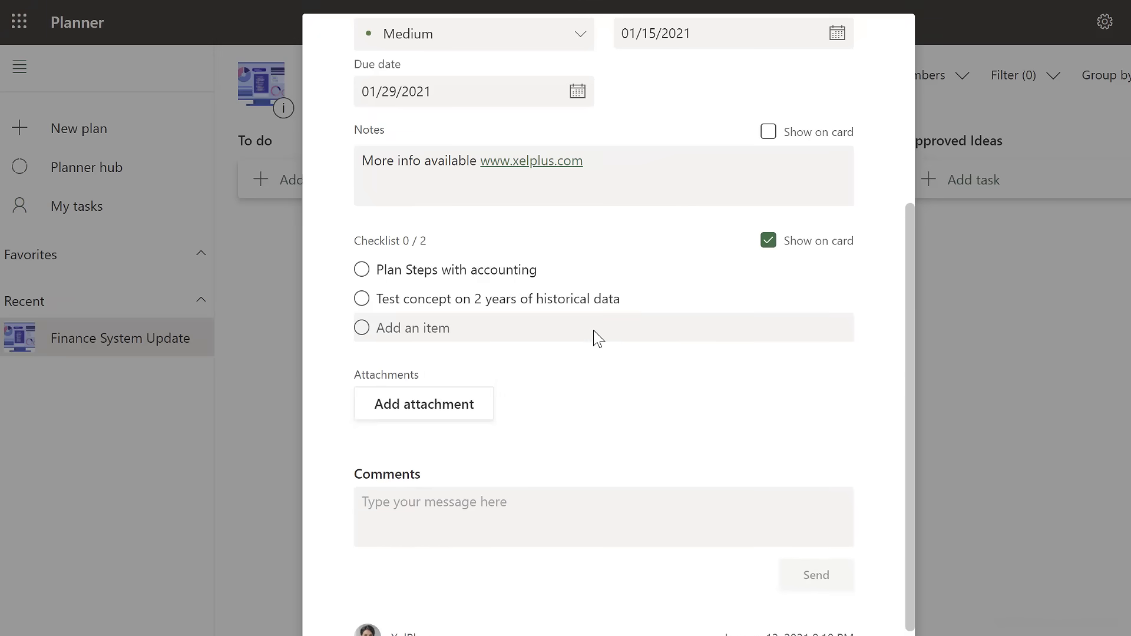
Add a third checklist item reading "Present to Steering committee".
text(Present to Steering committee)
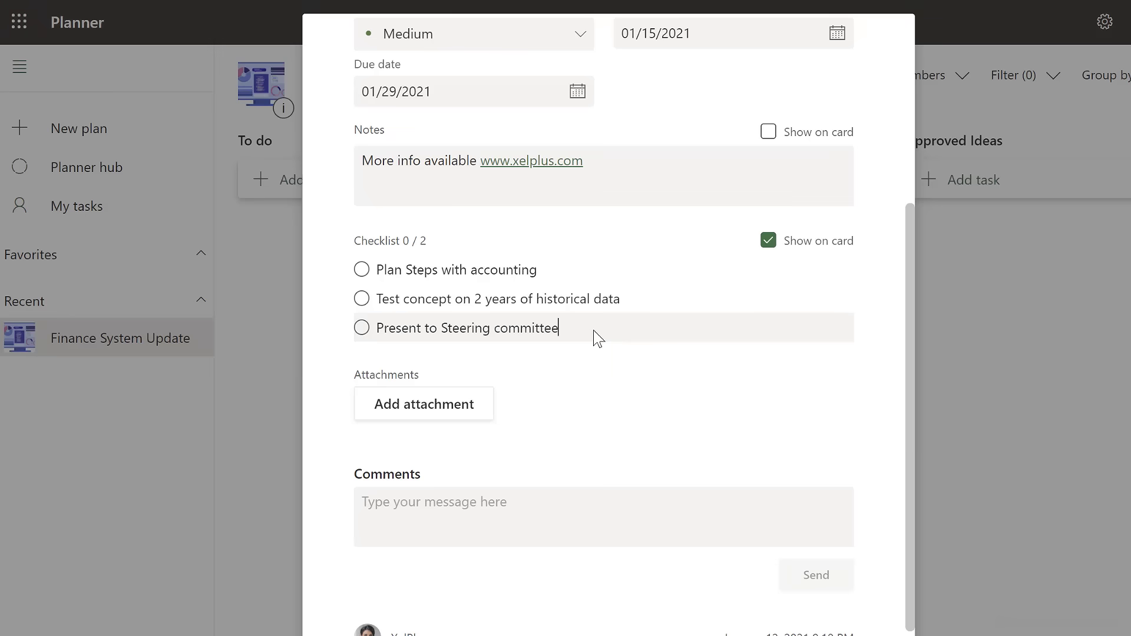
key(Return)
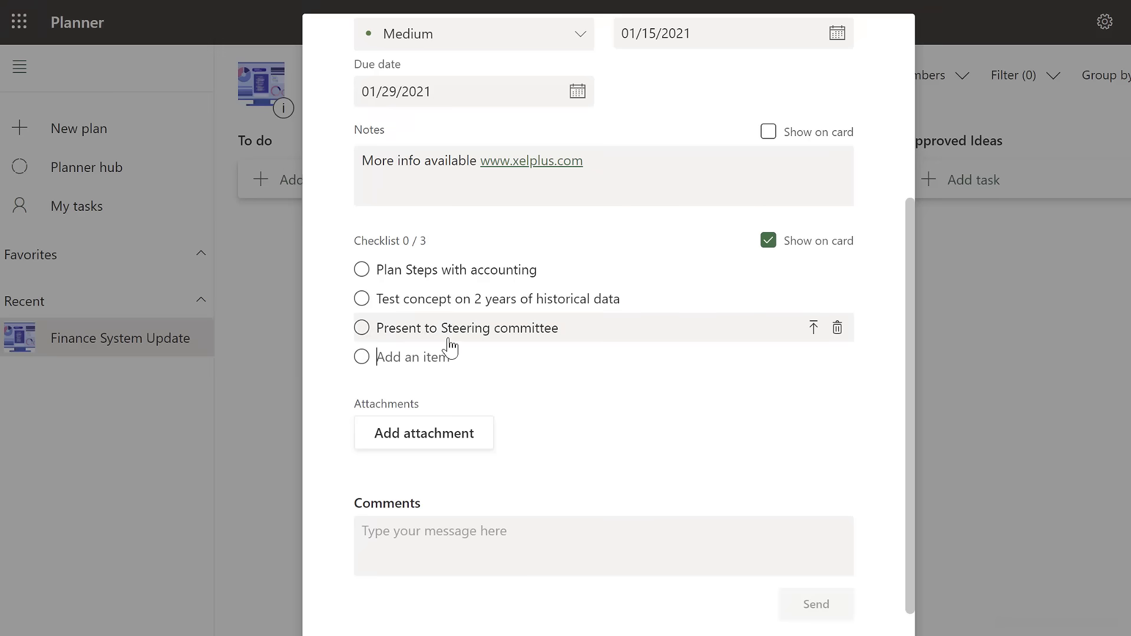
Complete the "Plan Steps with accounting" item in the task's details and "Test concept on 2 years of historical data" on its board card.
click(362, 270)
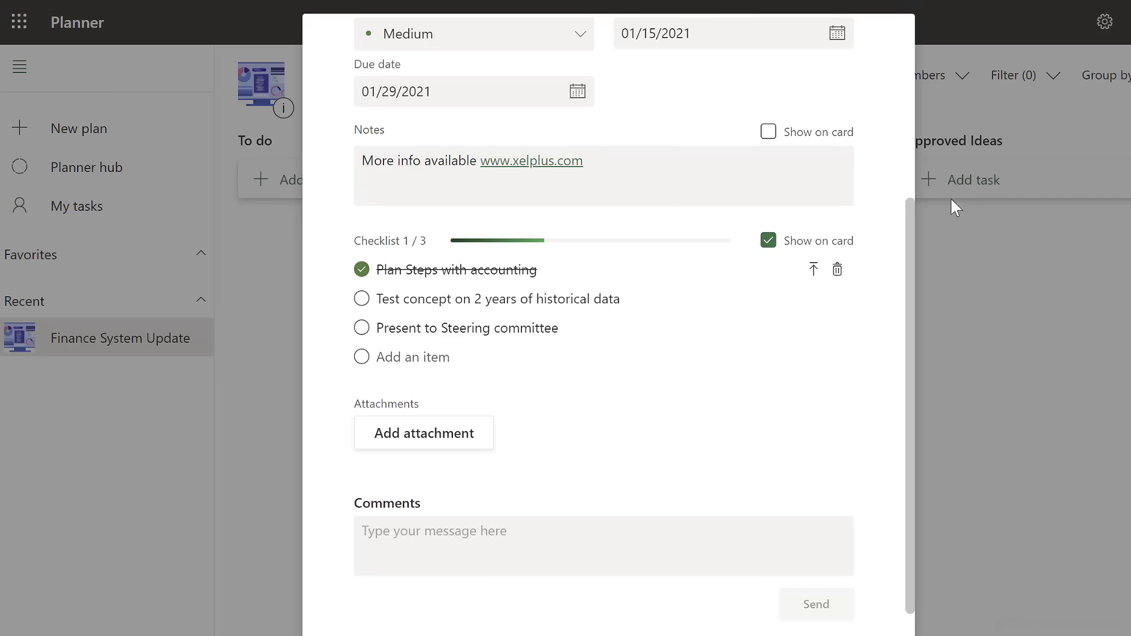
click(980, 261)
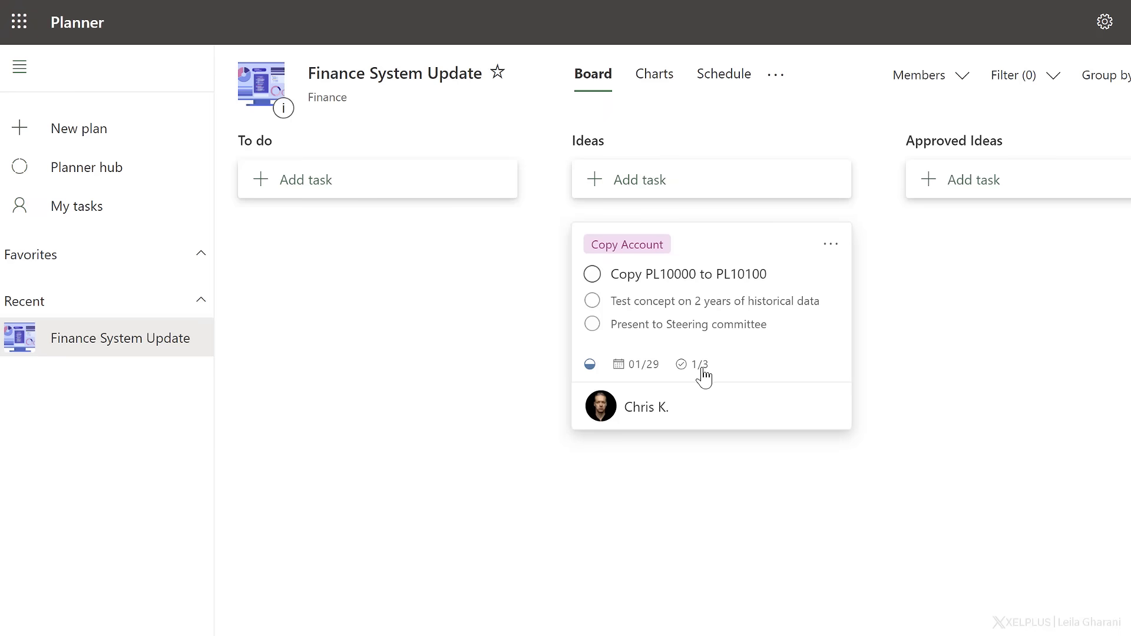
mouse_move(705, 377)
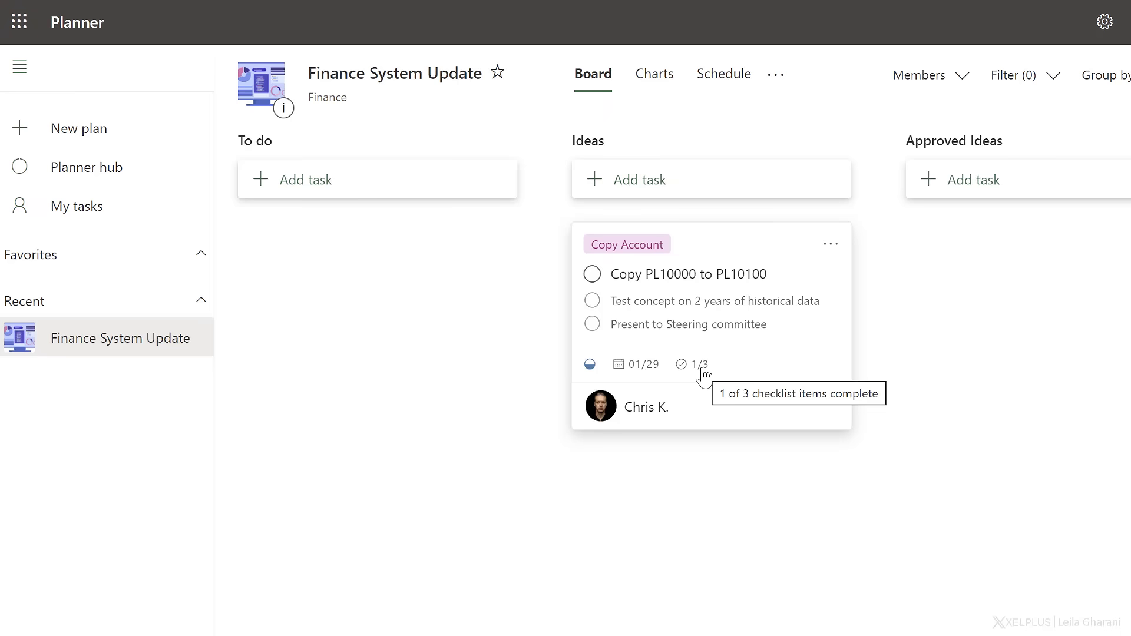
click(592, 301)
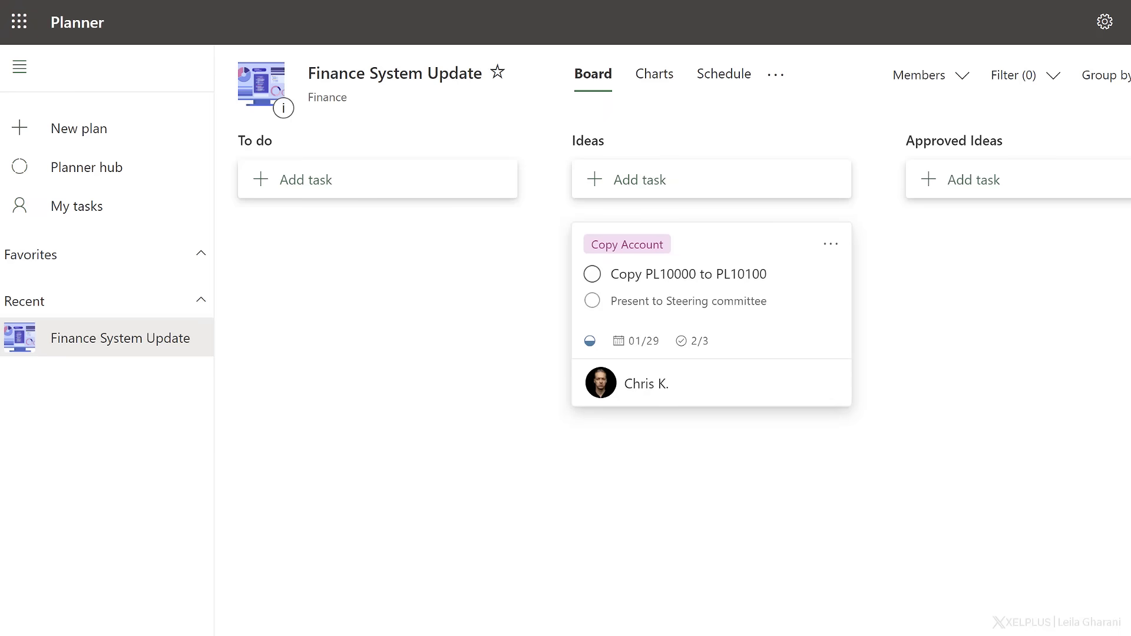
Show the task's notes on its board card instead of the checklist, and reopen the task's details.
click(782, 300)
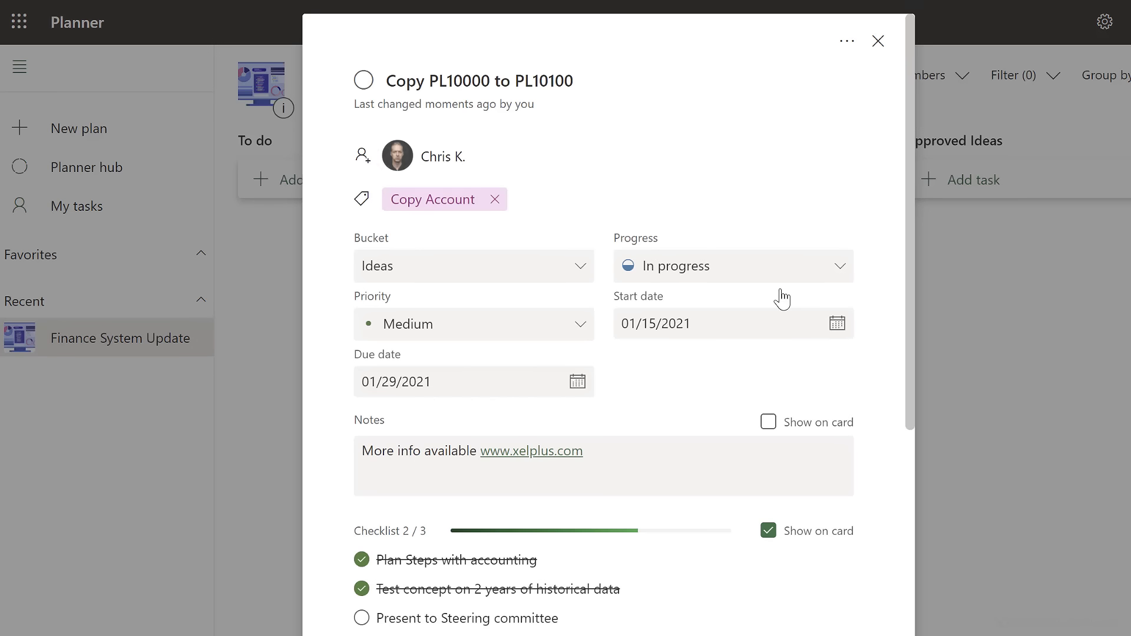
click(769, 422)
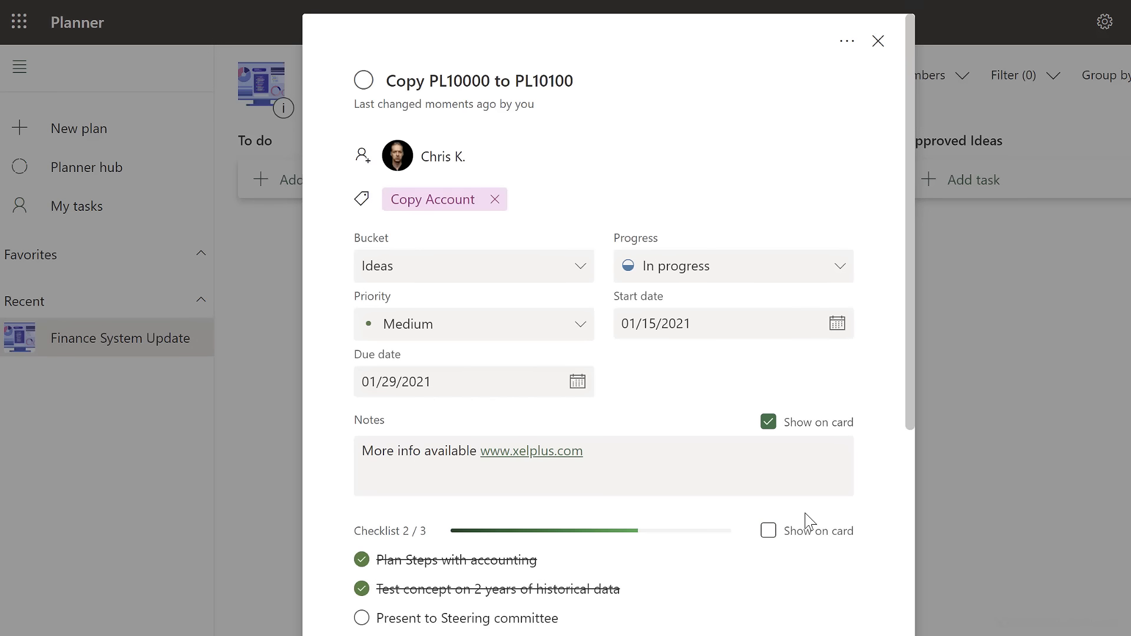
click(971, 467)
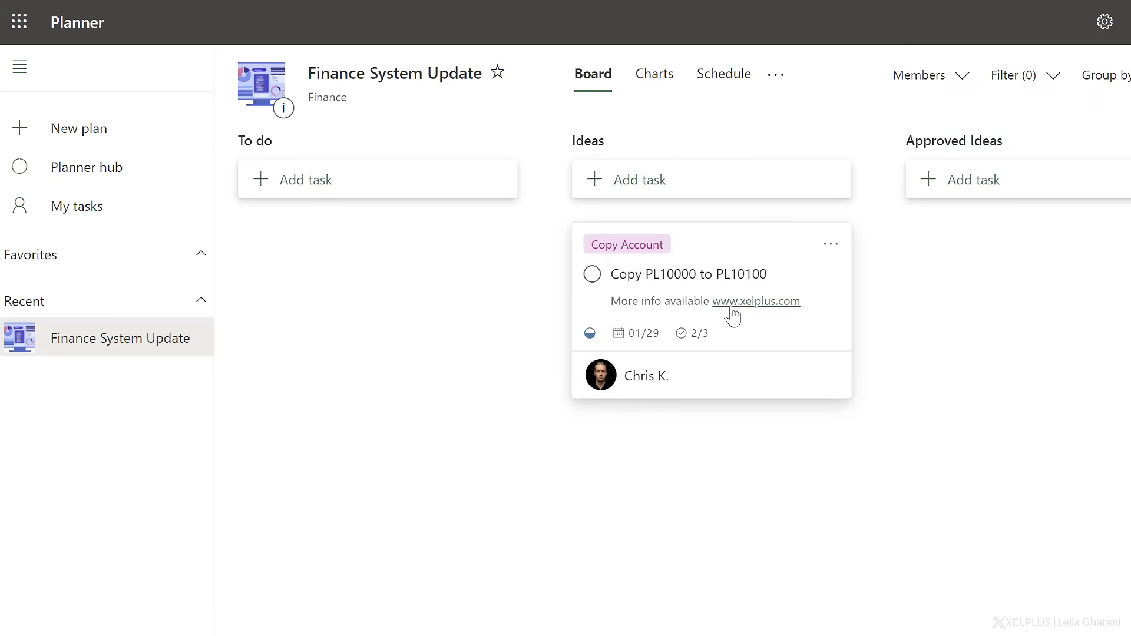
click(831, 321)
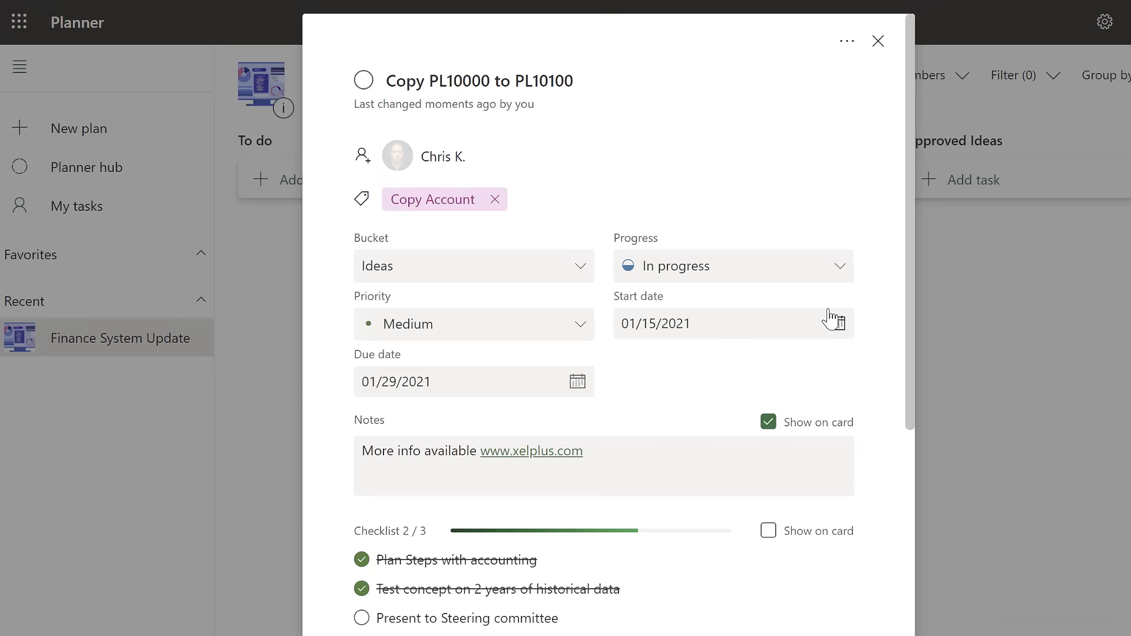
Stop showing the notes on the Copy PL10000 to PL10100 task's board card.
click(770, 423)
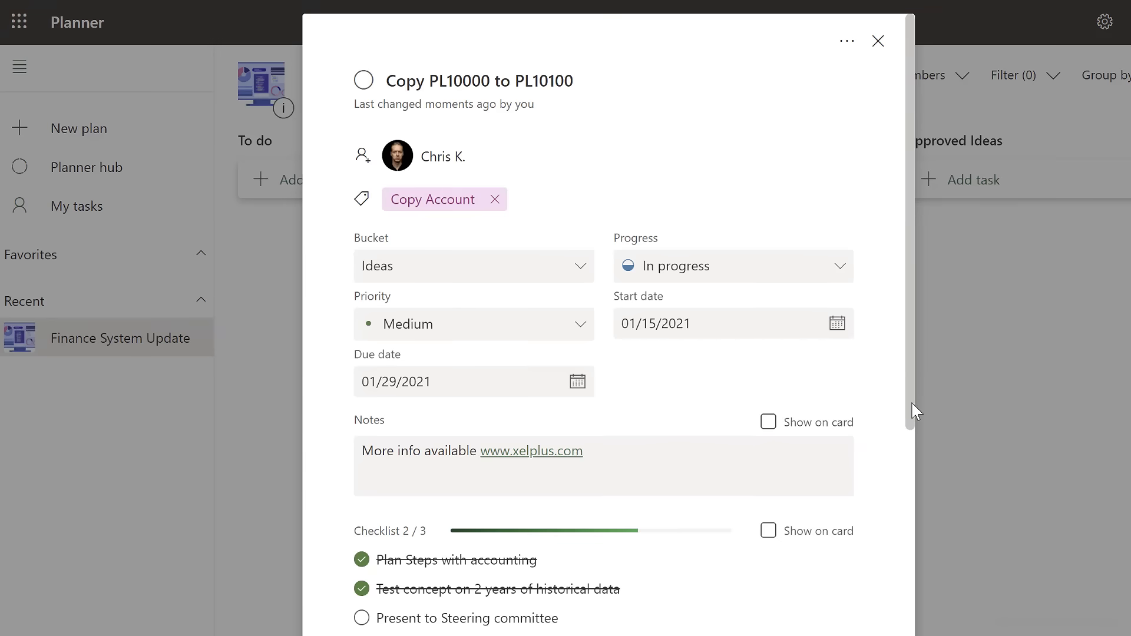
drag(914, 410, 896, 601)
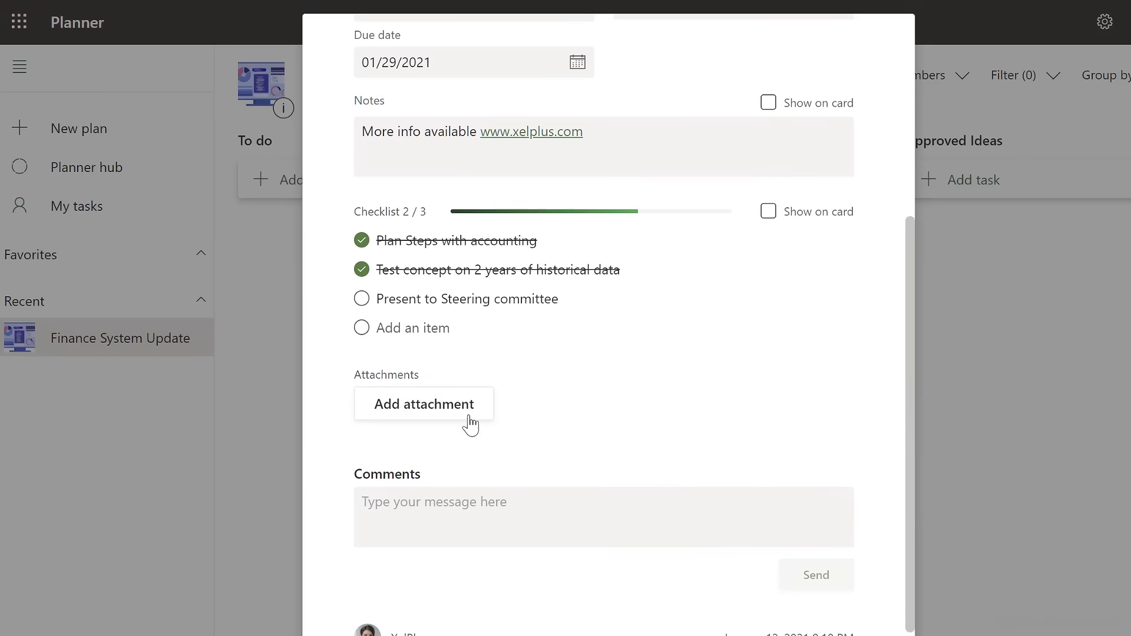
click(447, 416)
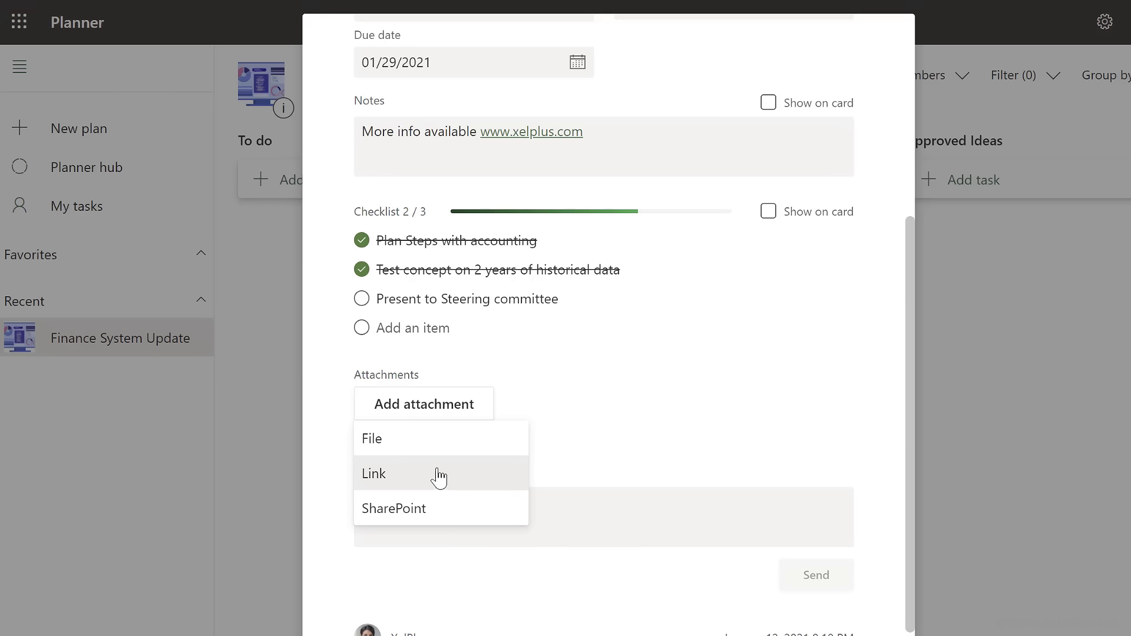
click(406, 483)
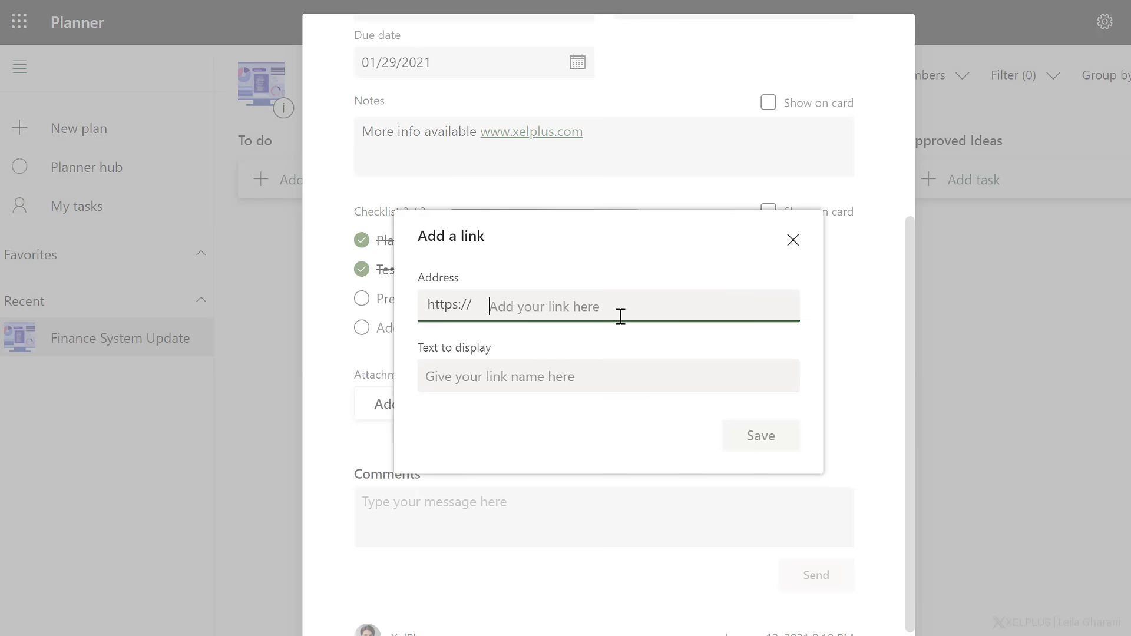
click(793, 240)
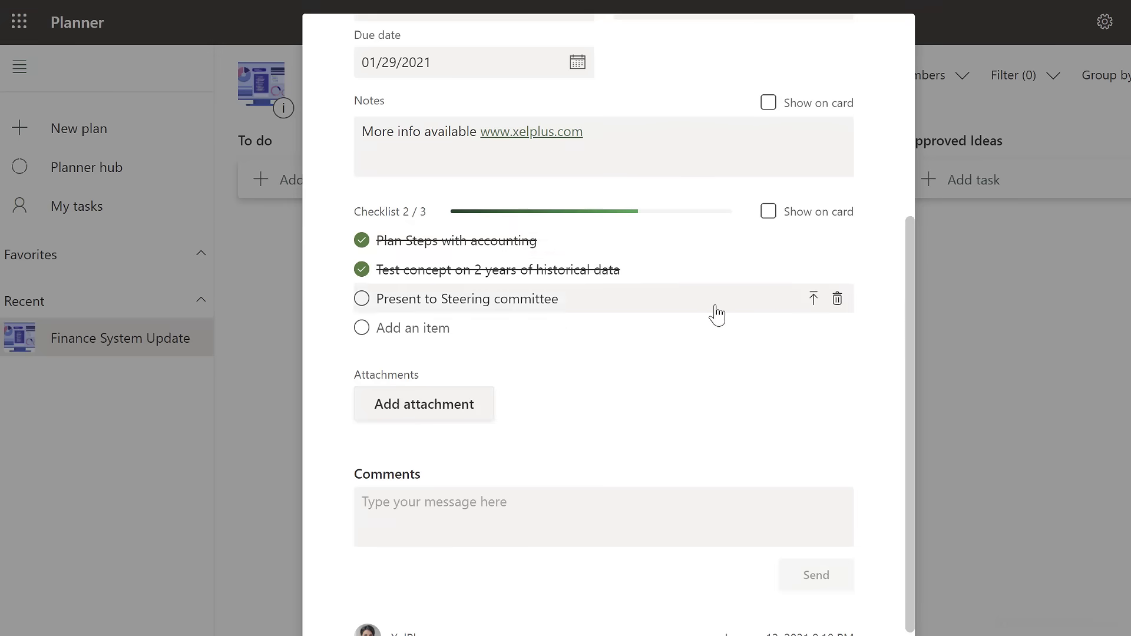
click(458, 405)
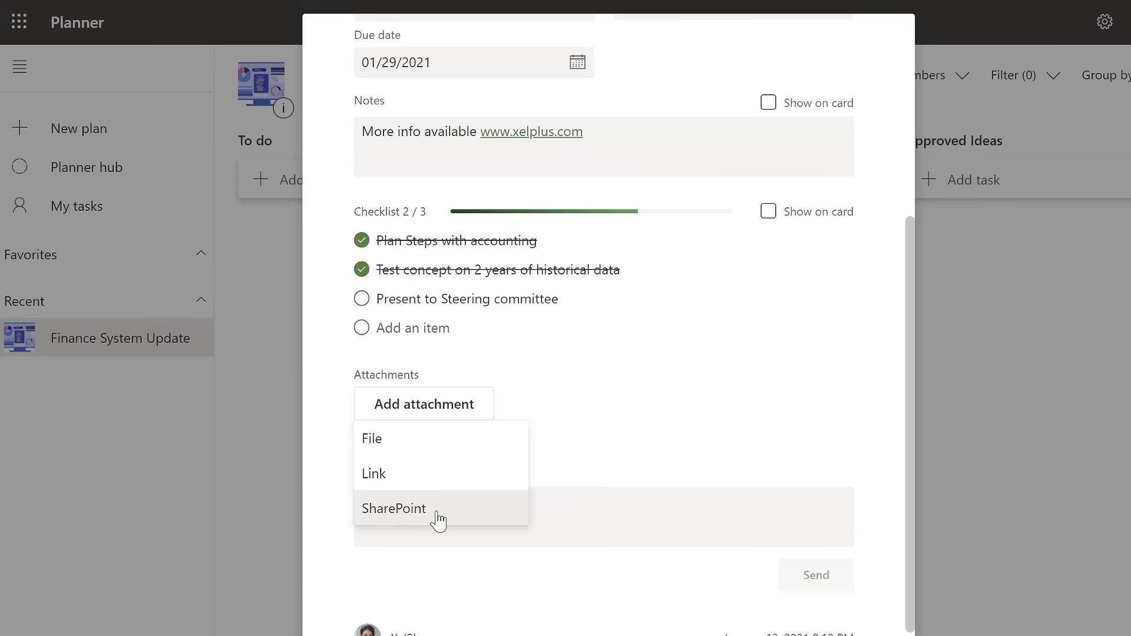
Post the comment "Accounting is 80% on board. There is one minor issue we need to address." on the task and close its details.
click(570, 507)
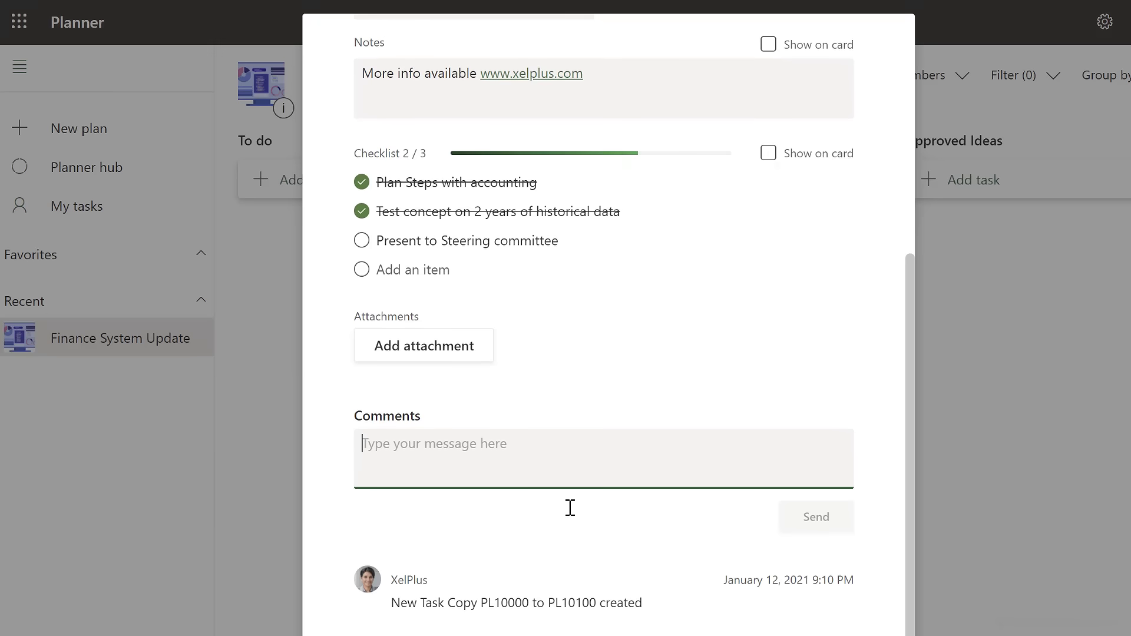
text(Accounting is 80% on board. There is one minor issue we need to address.)
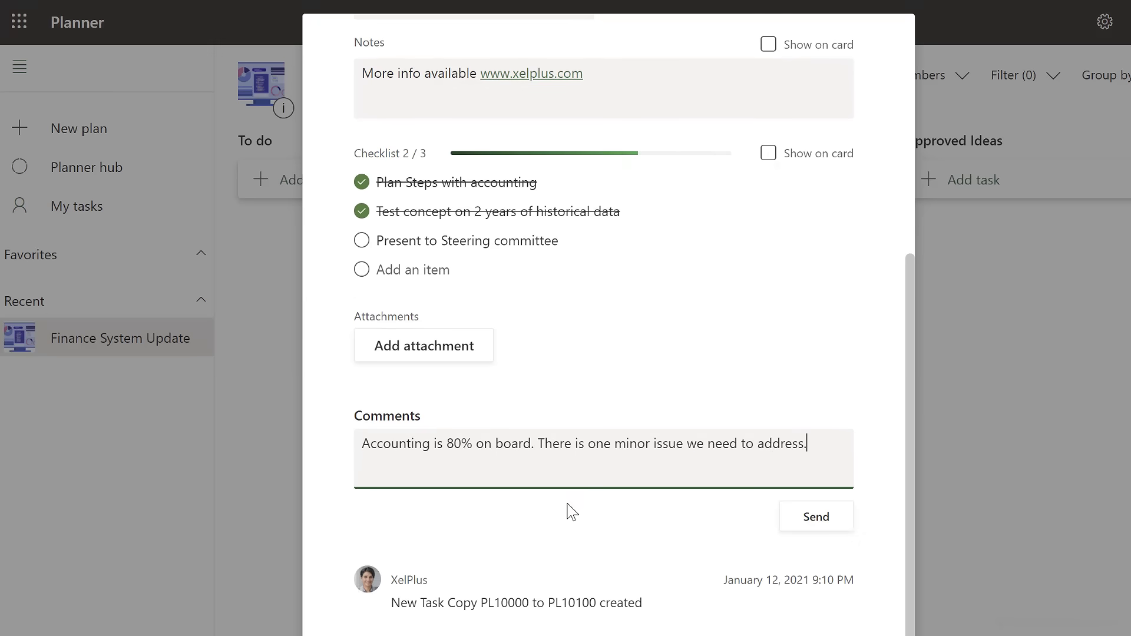
click(819, 518)
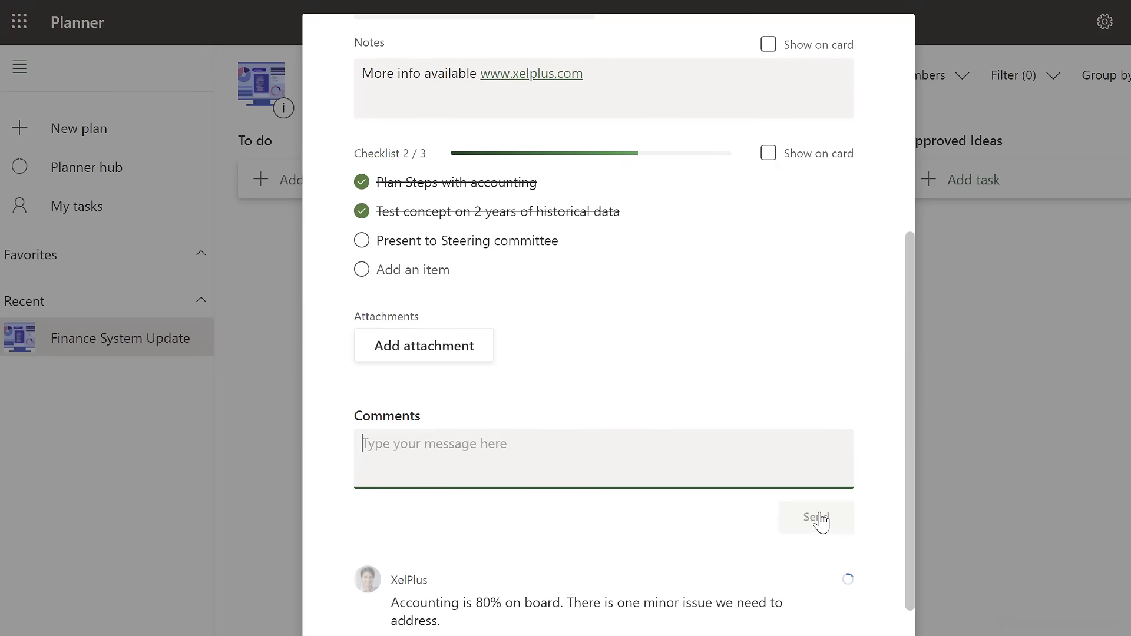
scroll(676, 505, down, 2)
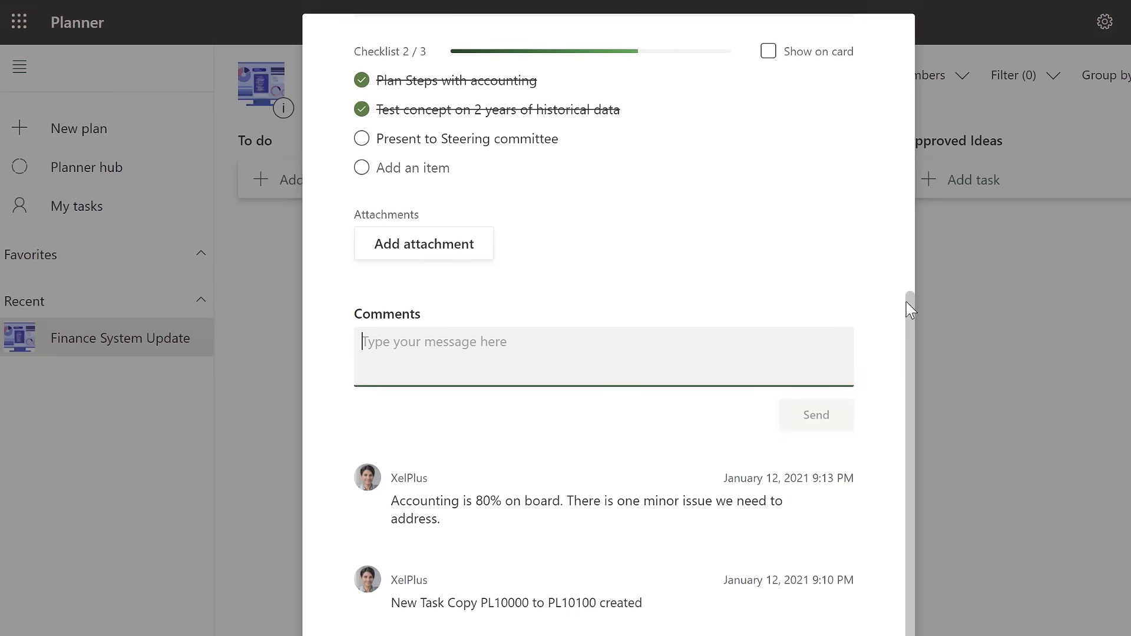
click(945, 319)
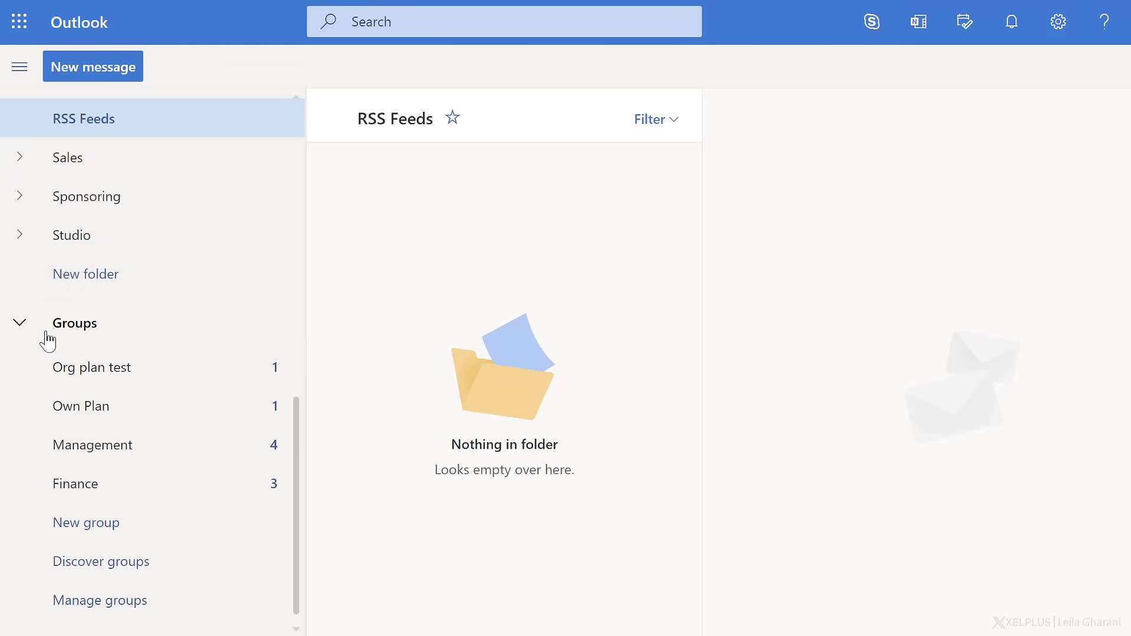
Check the Finance group's conversations in Outlook and view the Copy PL10000 to PL10100 task's details in Planner.
click(91, 494)
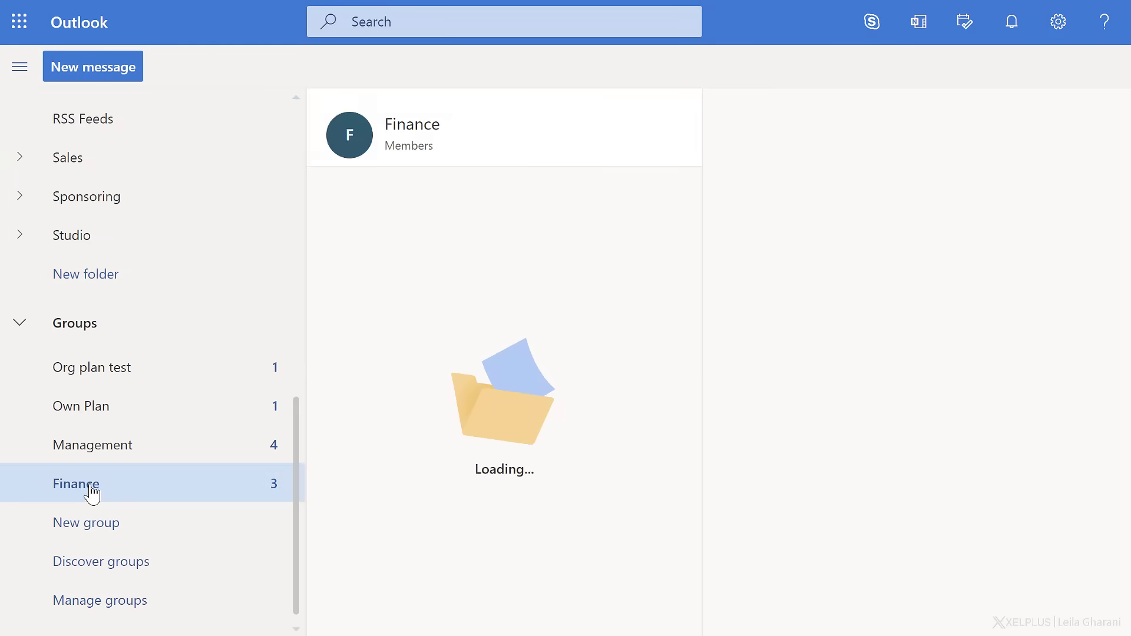
click(528, 313)
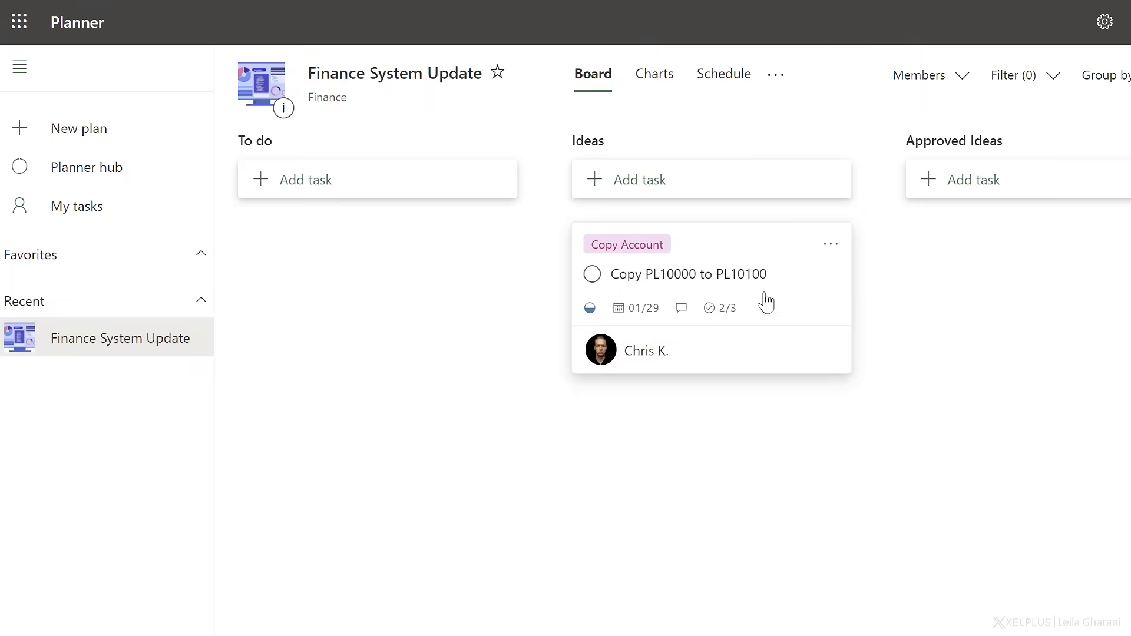
click(698, 258)
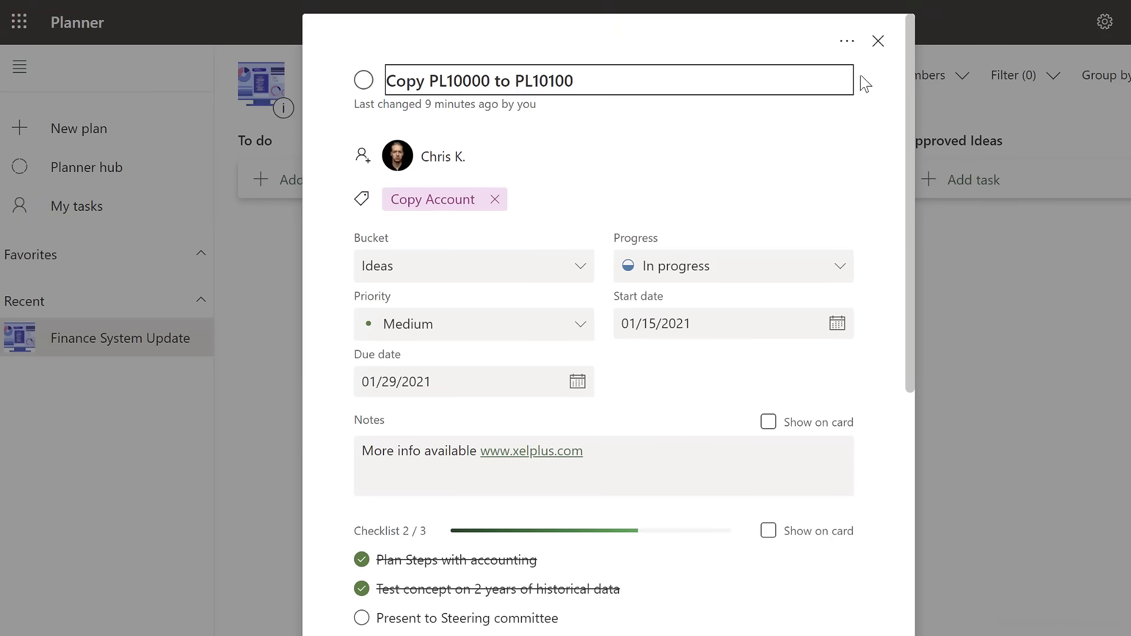
click(878, 42)
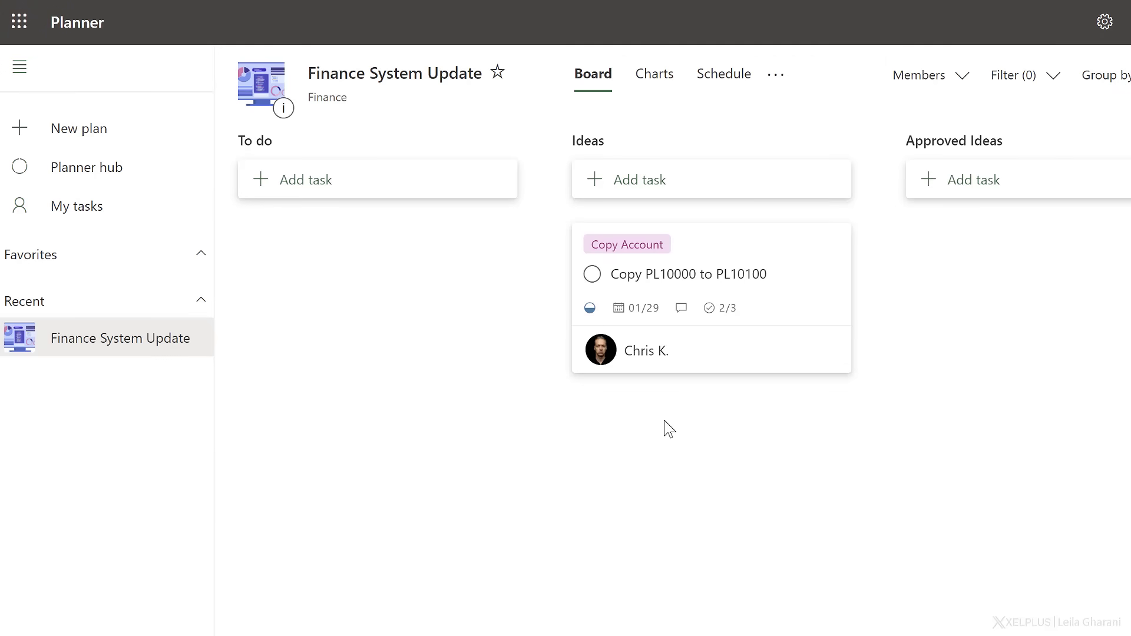
Add a task named "Review user list" to the Ideas bucket.
key(Tab)
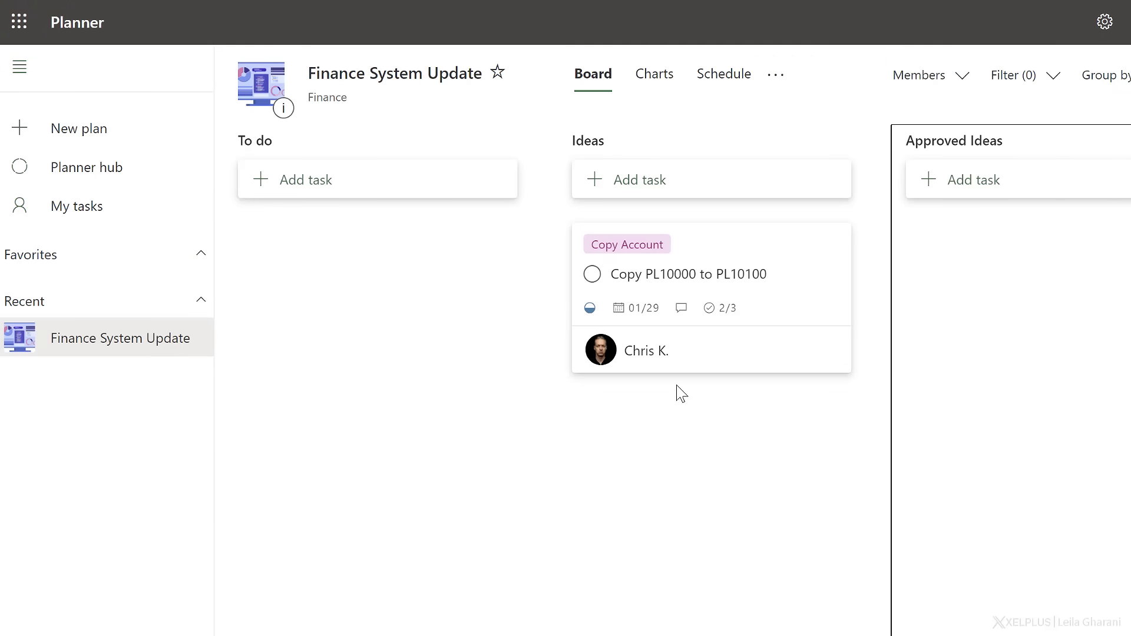
key(Tab)
key(Tab)
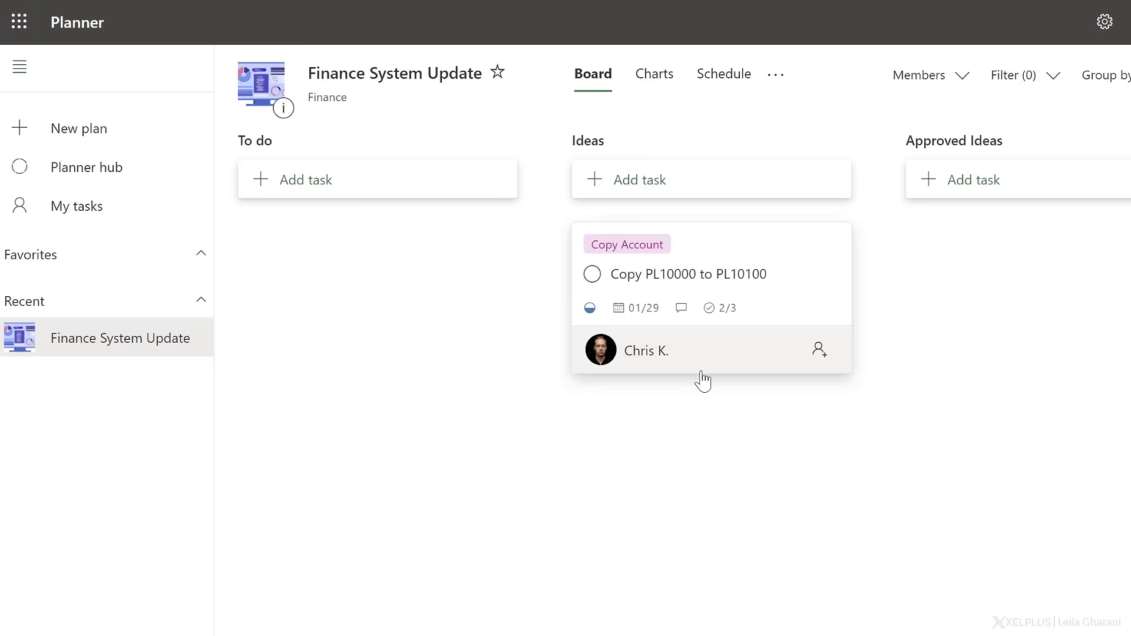
key(shift+Tab)
key(shift+Tab)
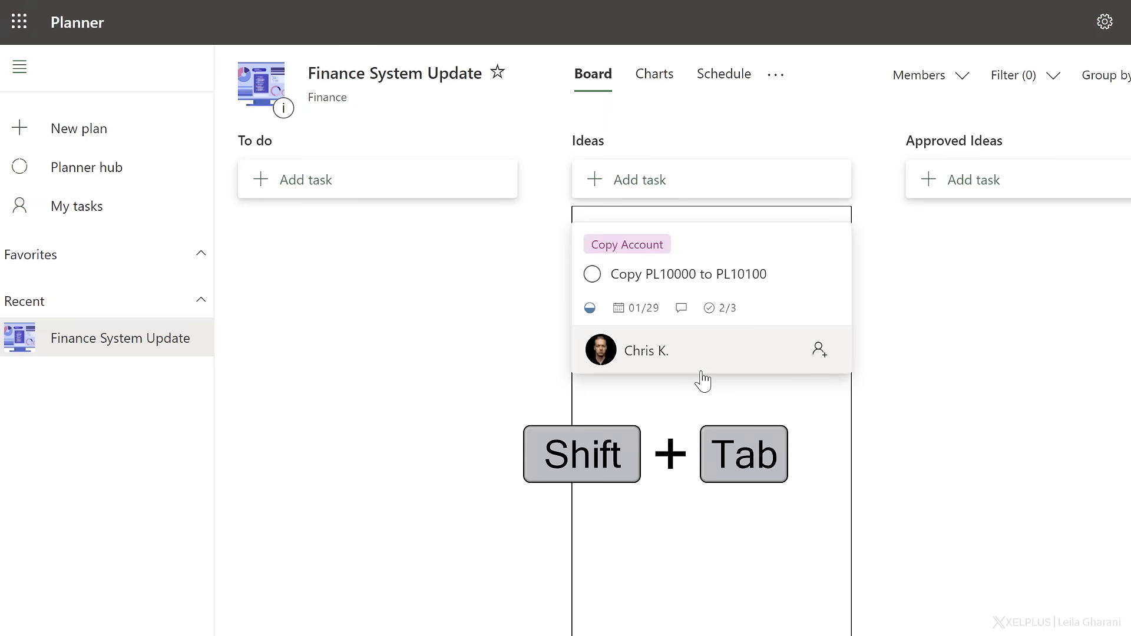
key(Tab)
key(Return)
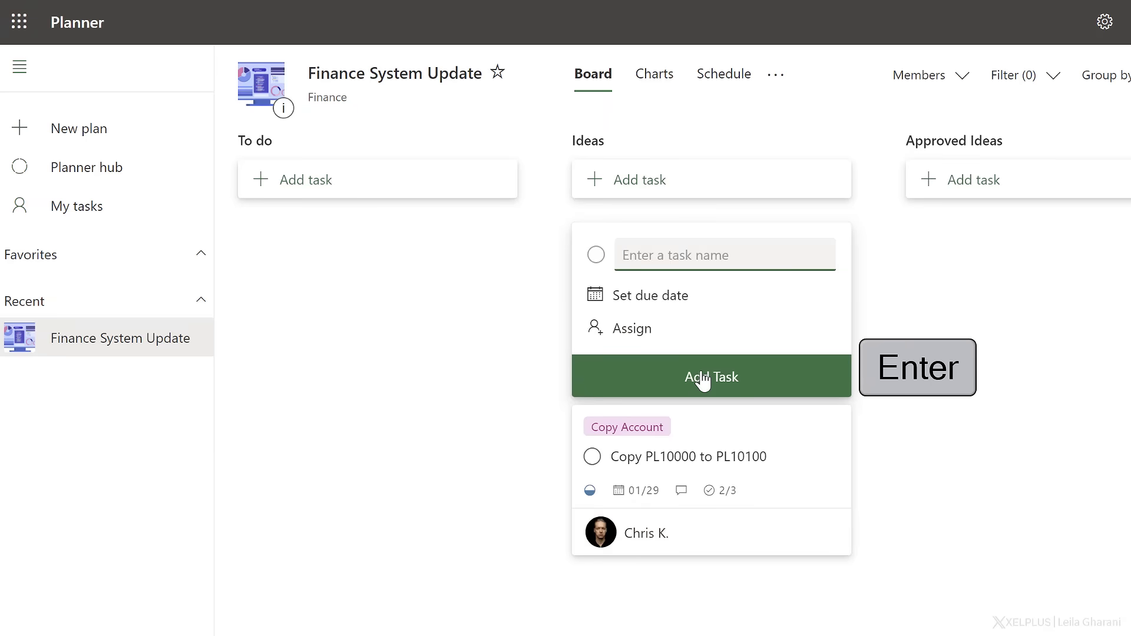
text(Review user list)
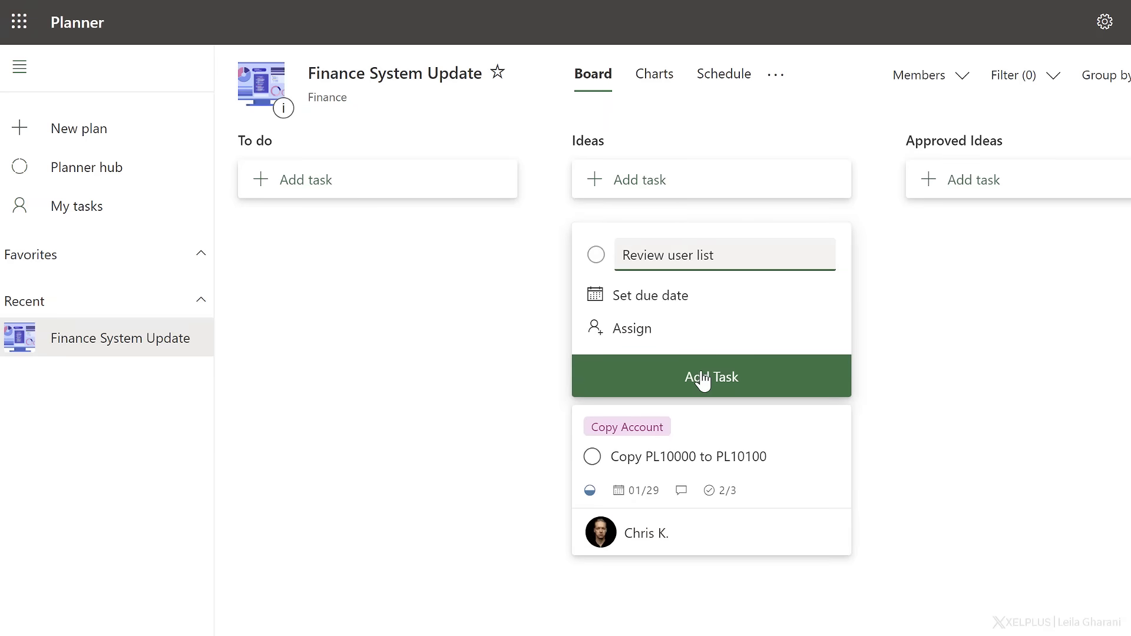
key(Return)
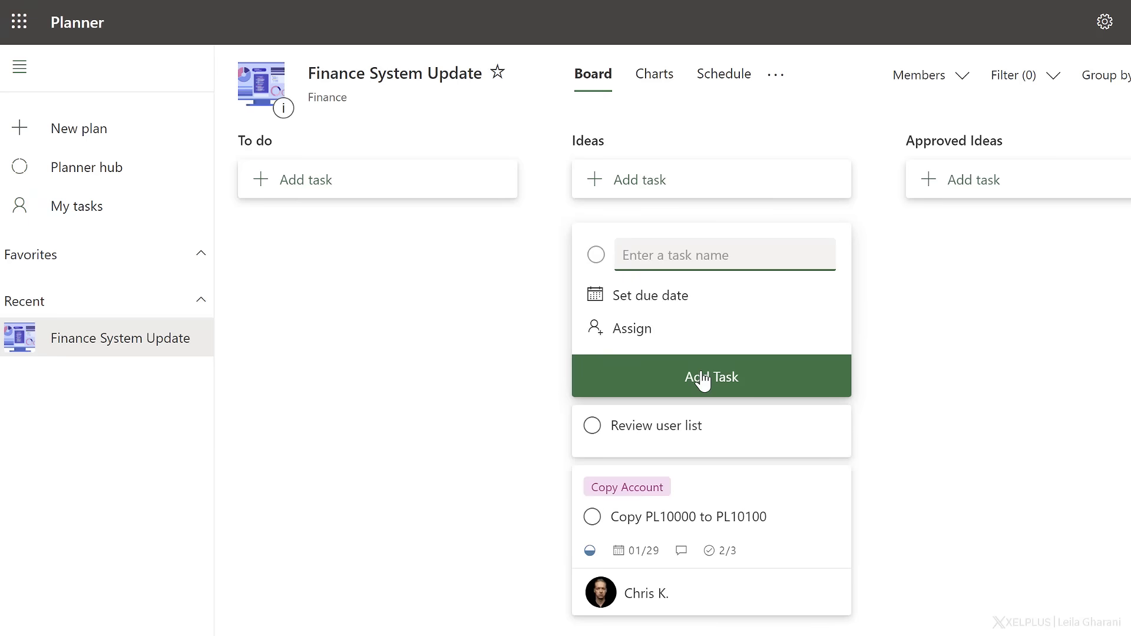
key(Escape)
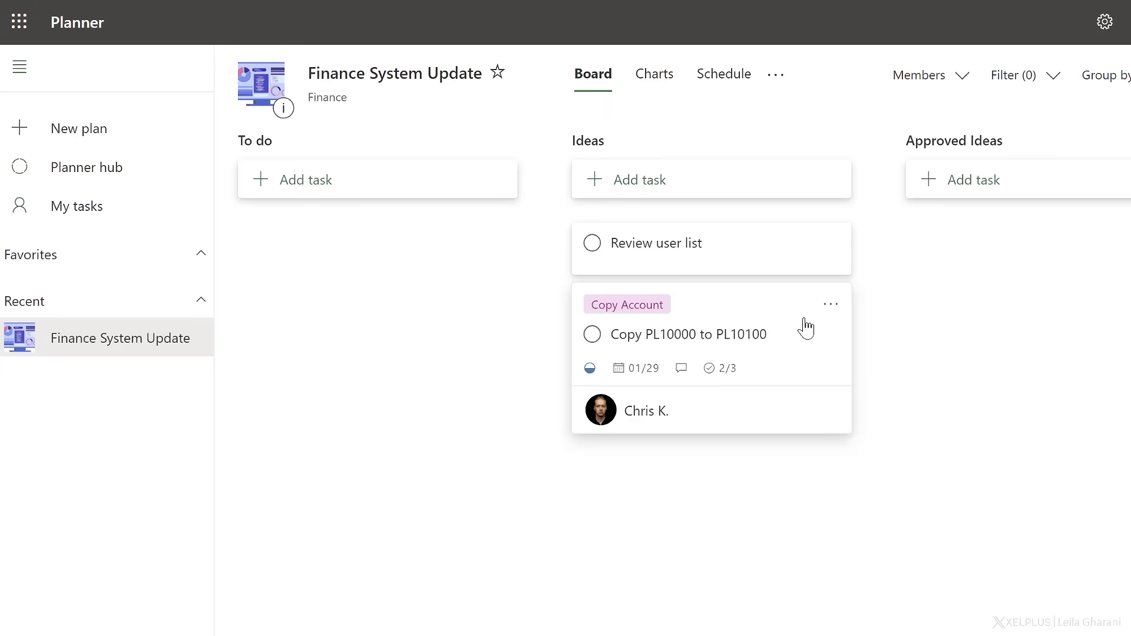
Copy the Copy PL10000 to PL10100 task as "Copy BS Account" within the plan's Ideas bucket, with its dates also included.
click(829, 307)
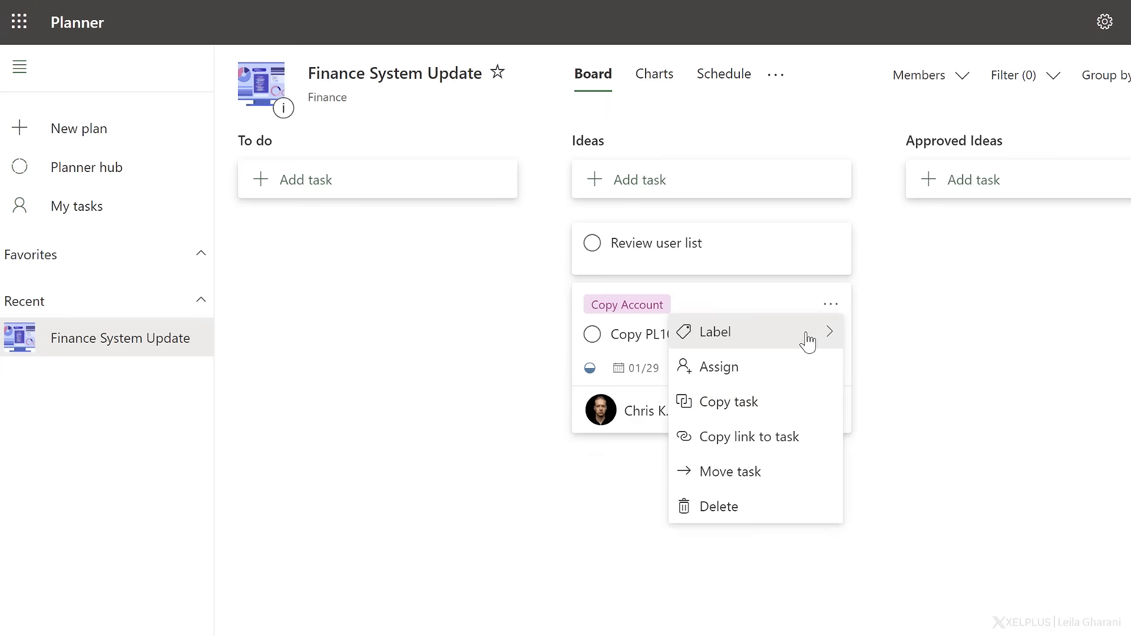
click(769, 402)
text(Copy BS Account)
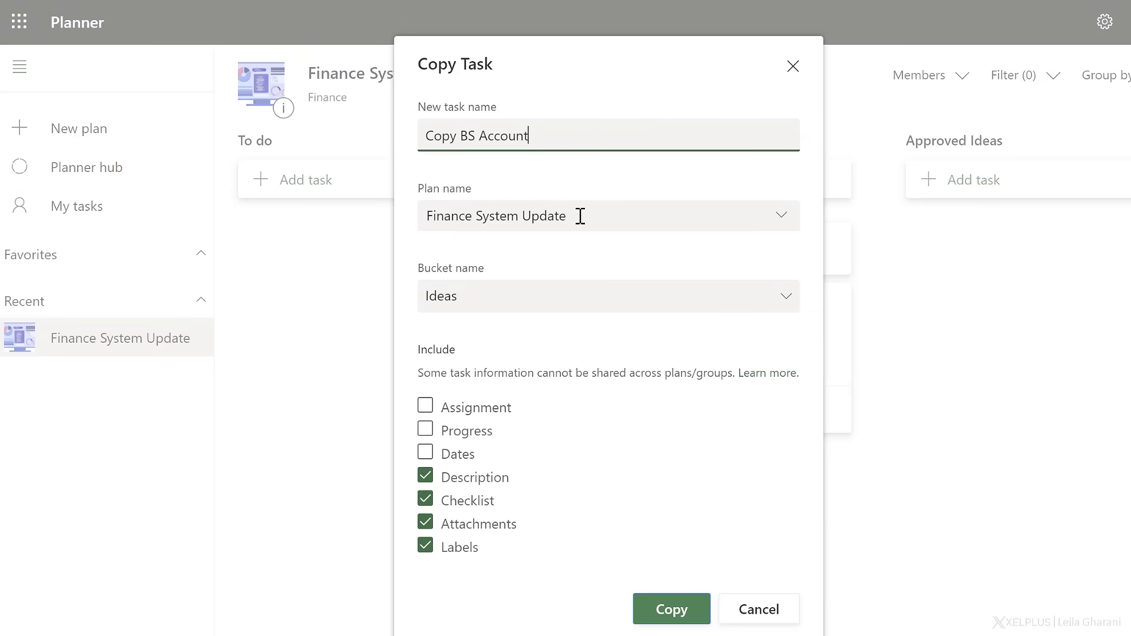
click(787, 225)
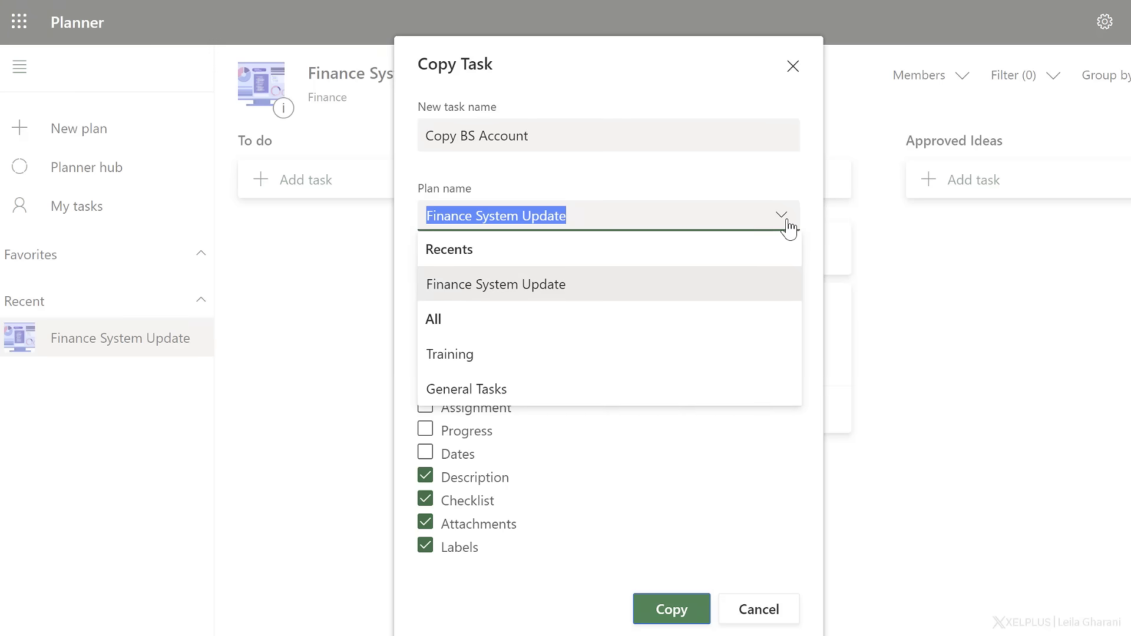
click(613, 285)
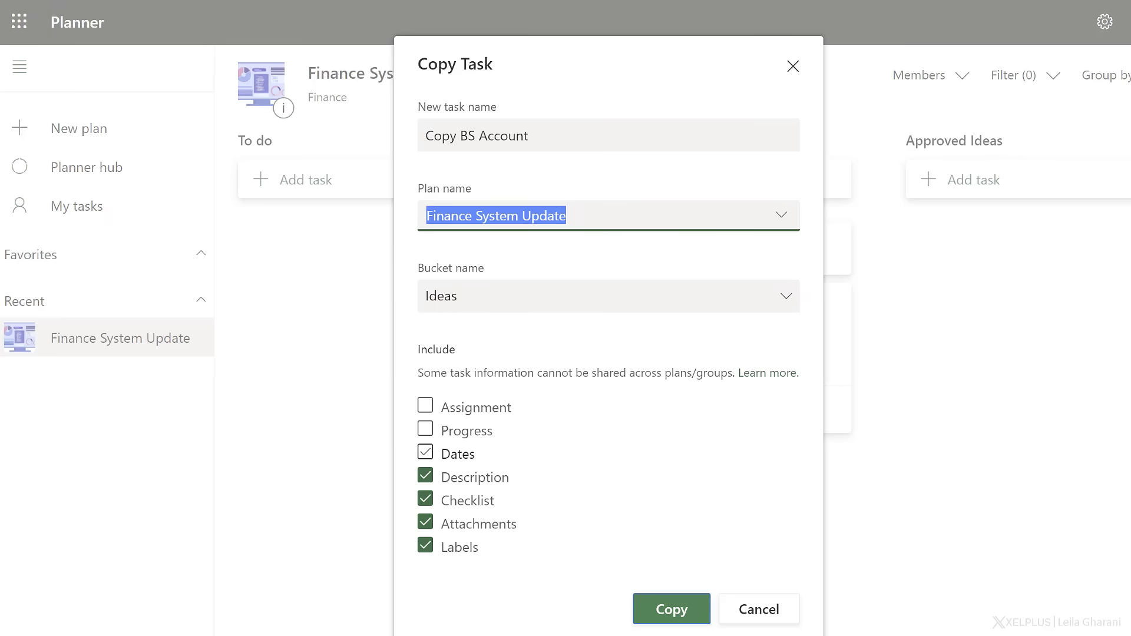
click(426, 453)
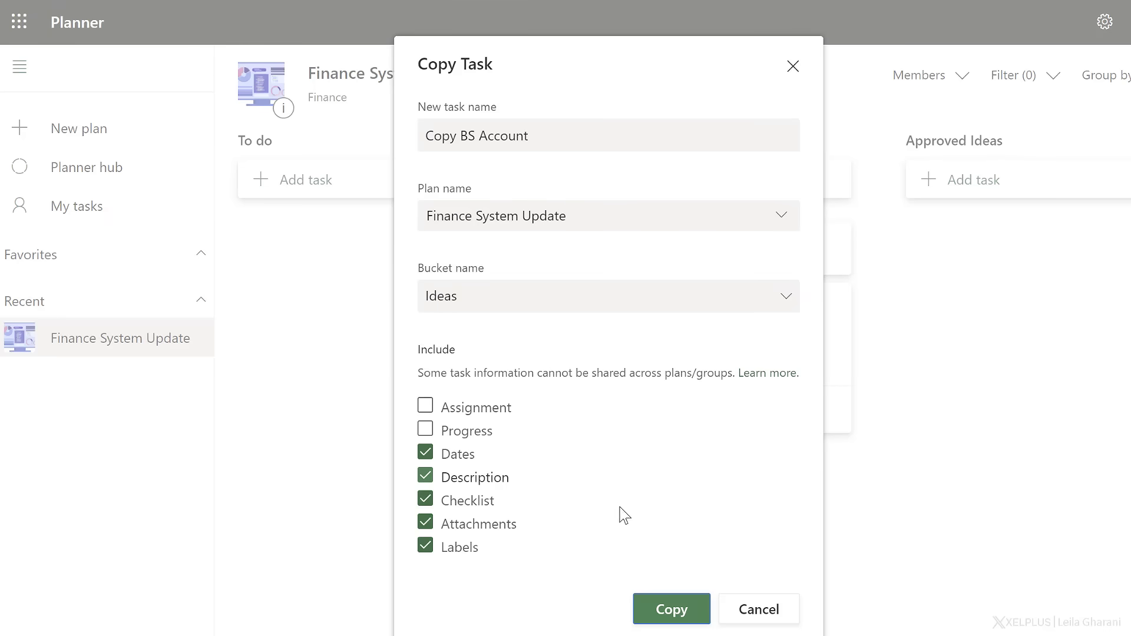
click(670, 611)
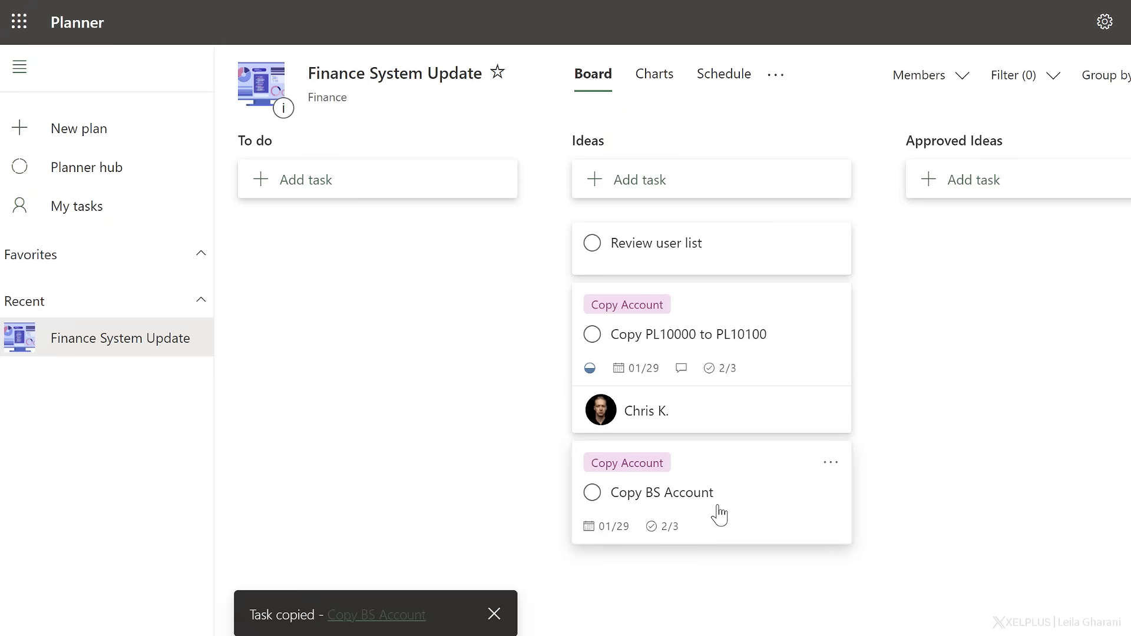
Assign the Copy BS Account task to XelPlus and close the assignee list.
click(741, 492)
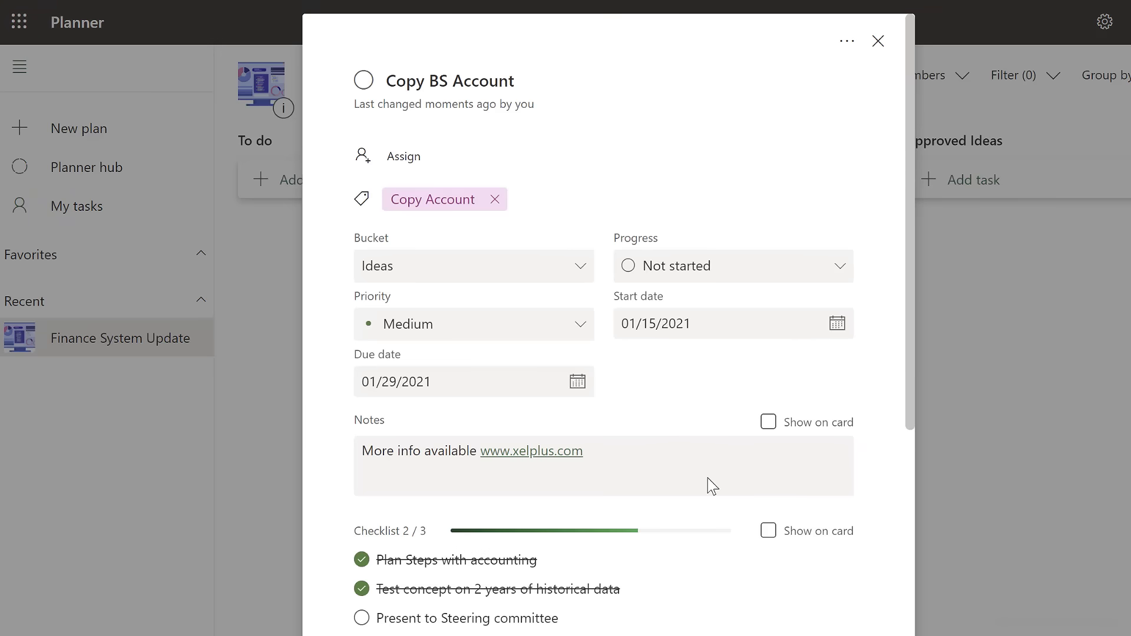
click(412, 160)
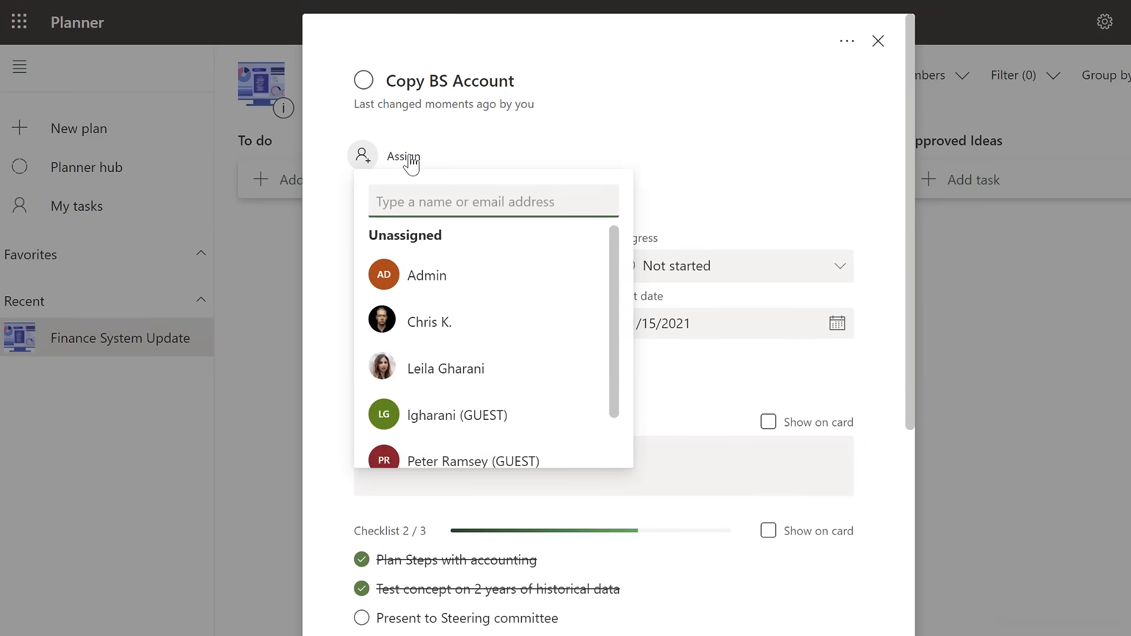
scroll(488, 283, down, 2)
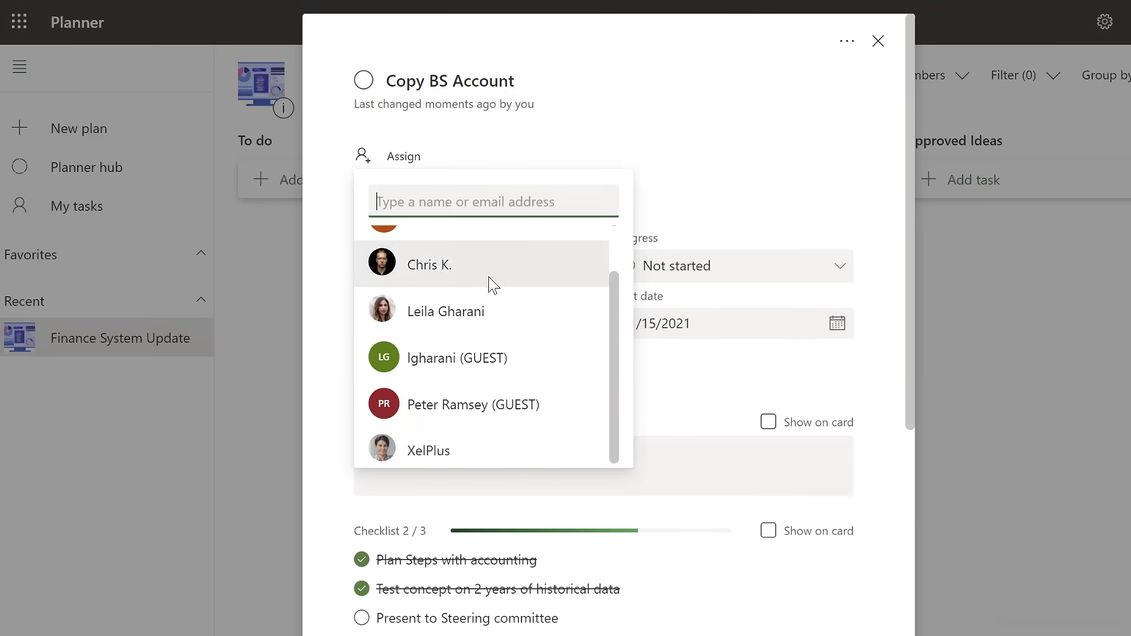
click(448, 445)
click(677, 184)
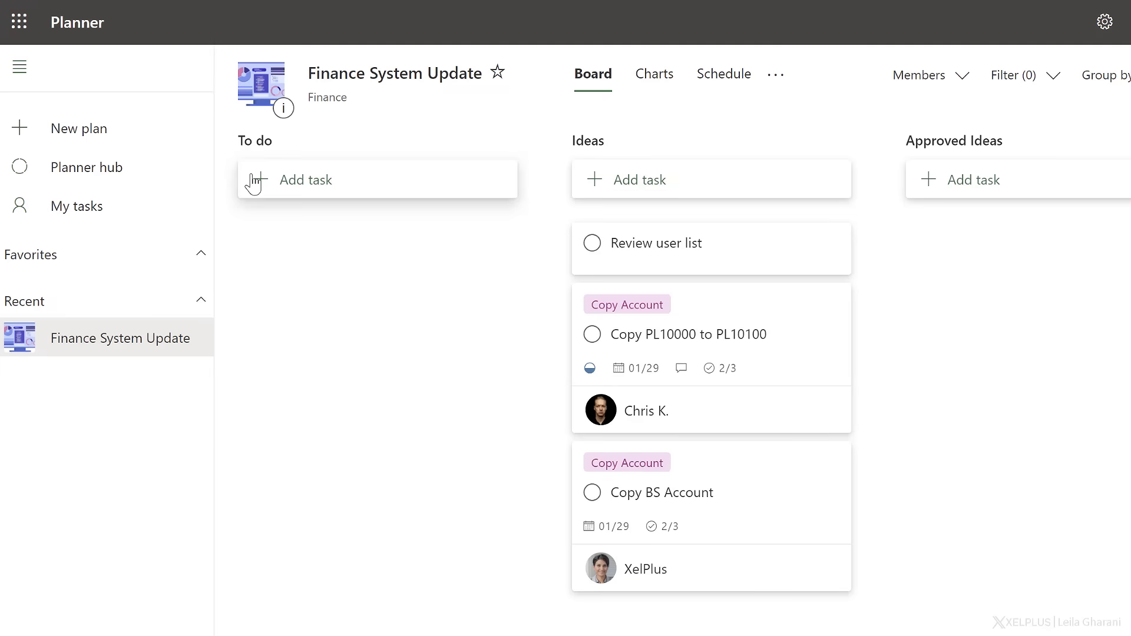
Rename the To do bucket as "Project Info".
click(282, 147)
text(Projec)
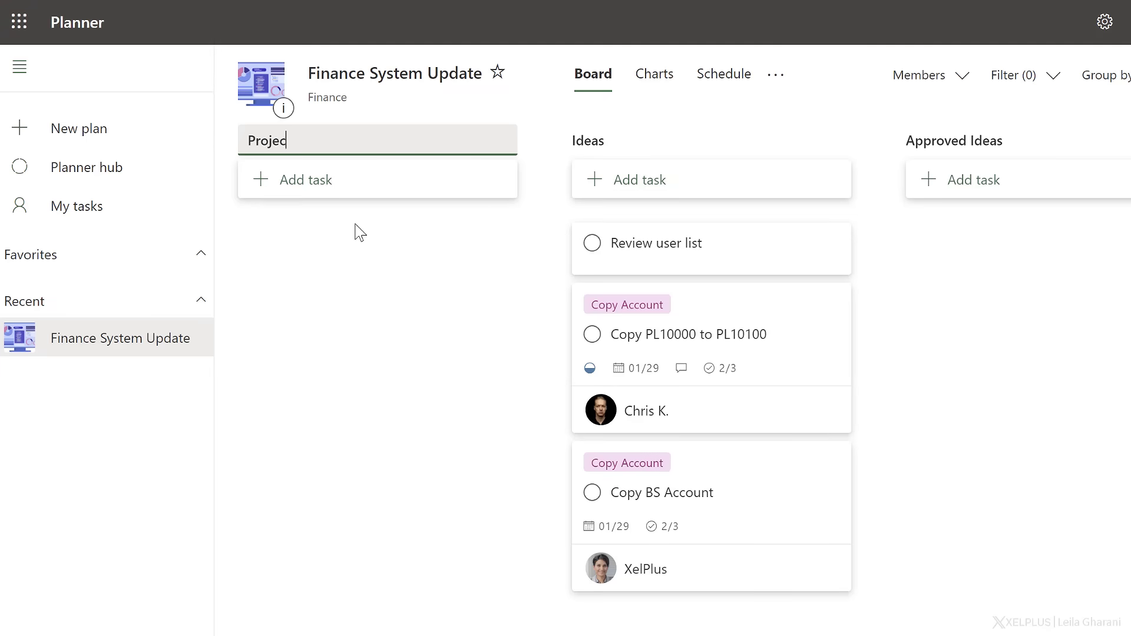
text(t Info)
key(Return)
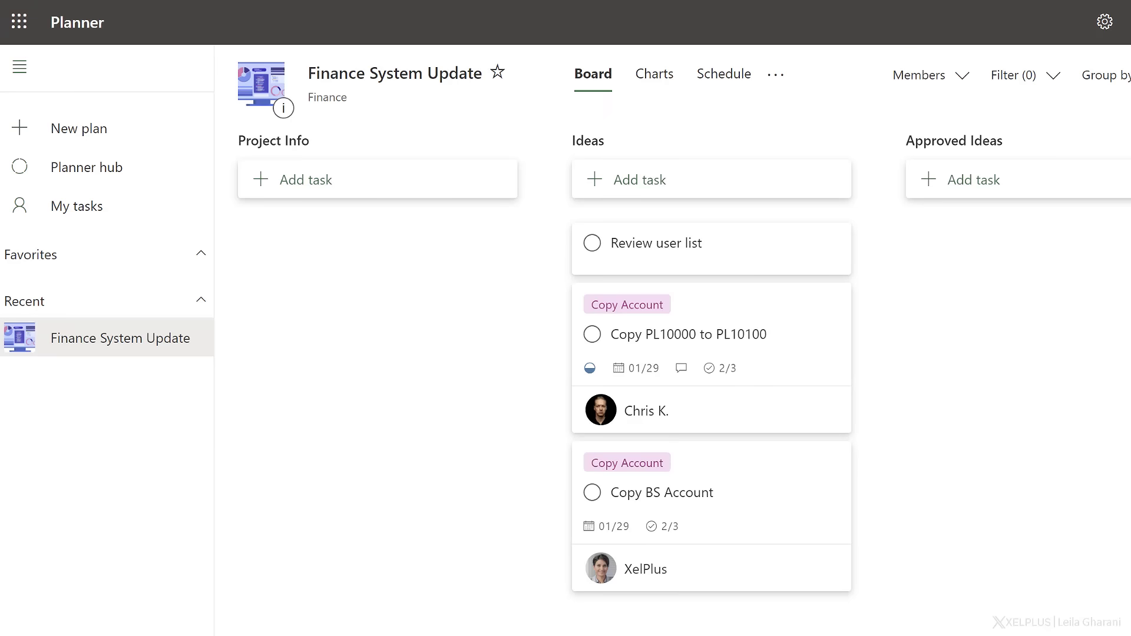
Add a task named "Project Design Spec" to the Project Info bucket and open its details.
click(342, 184)
text(Project Design Spec)
key(Return)
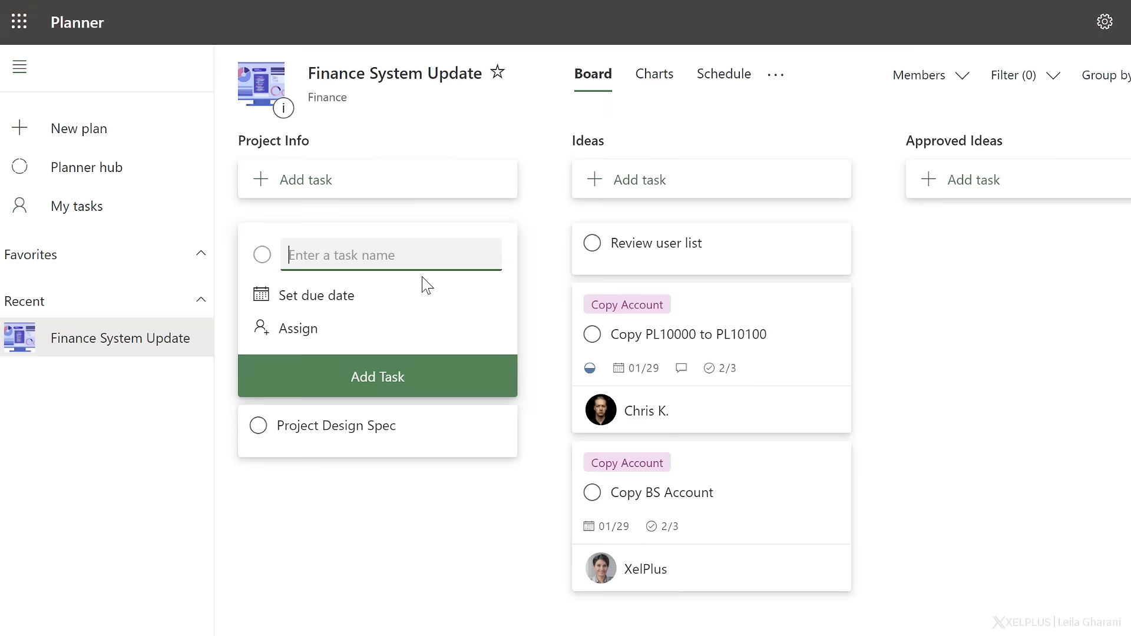
click(384, 306)
click(371, 260)
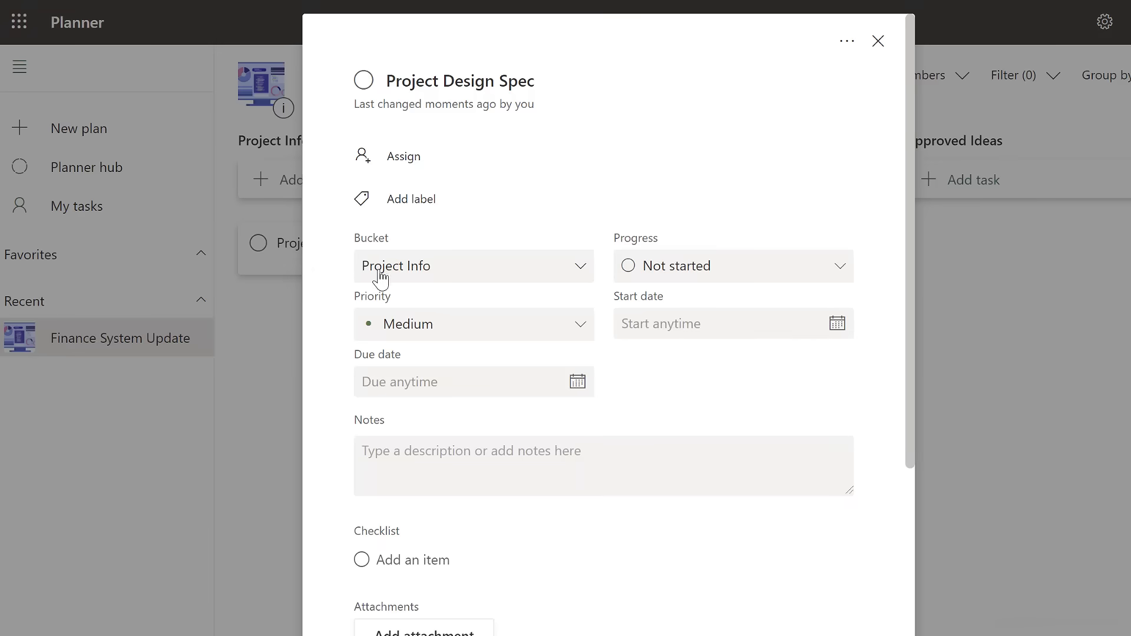
Attach Project Design.docx from SharePoint to the Project Design Spec task, close the task, and open the document from its card.
scroll(380, 277, down, 5)
click(432, 343)
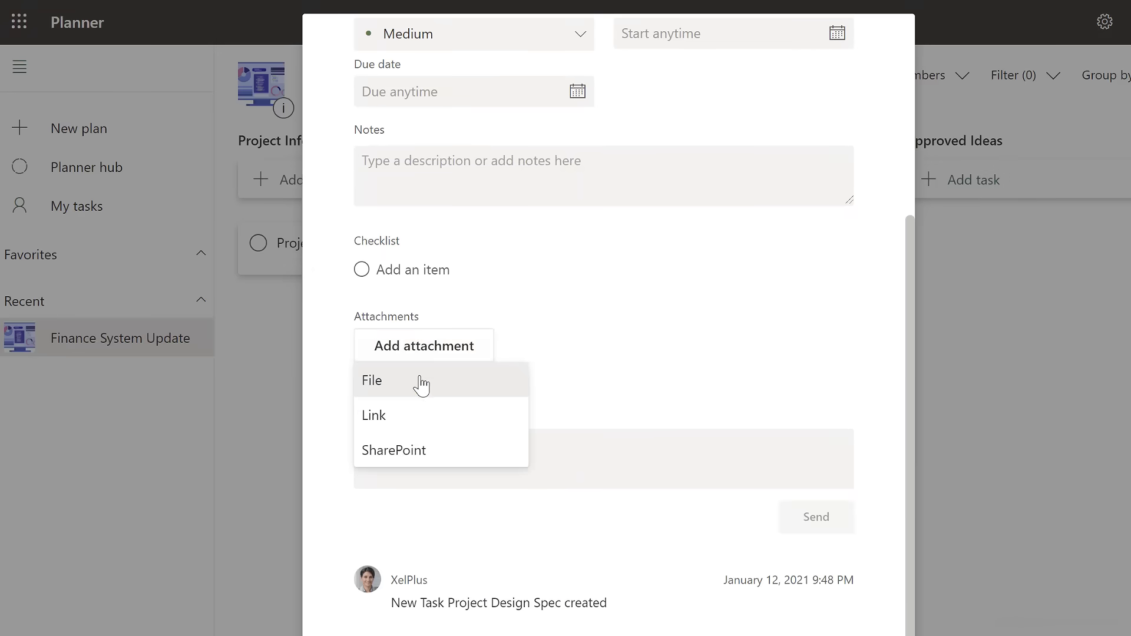
click(419, 454)
scroll(444, 392, down, 2)
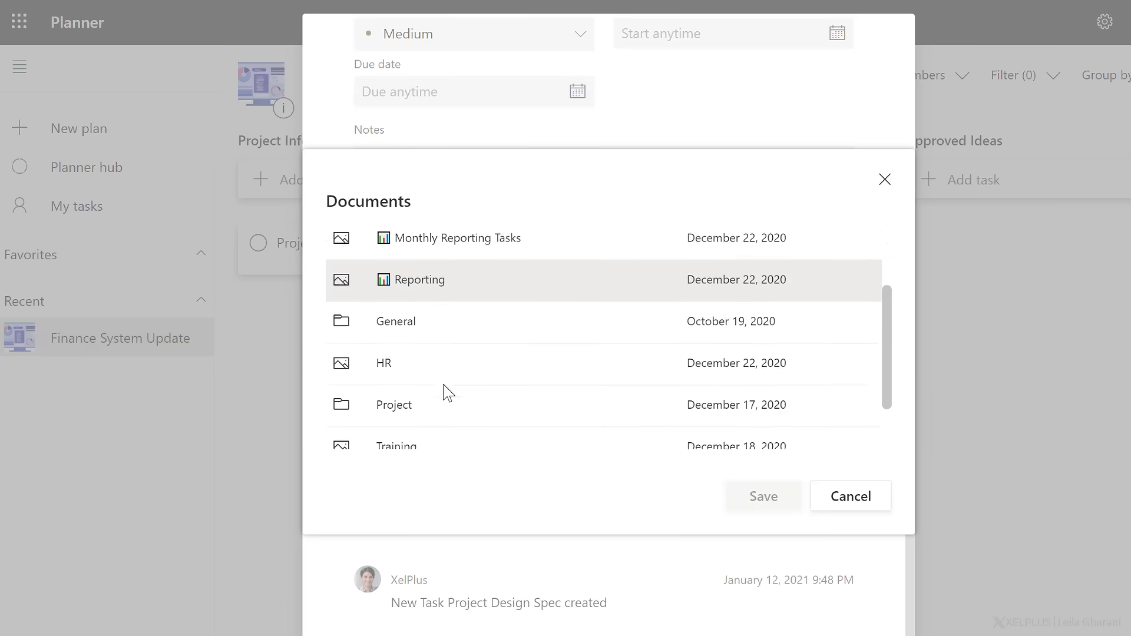
scroll(446, 393, down, 1)
click(475, 426)
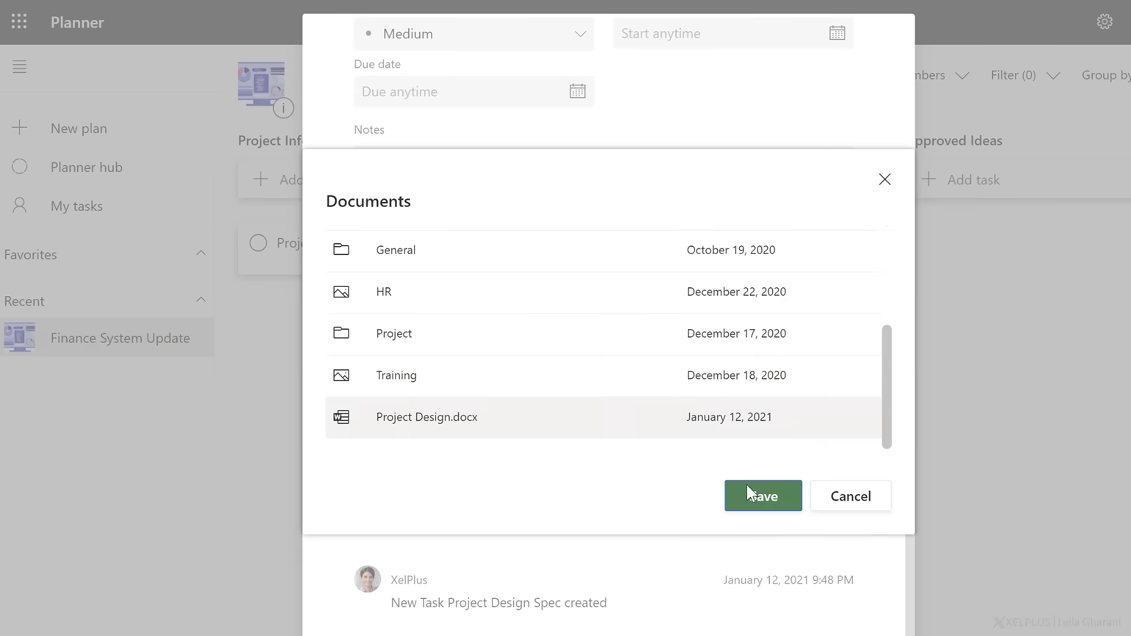
click(747, 488)
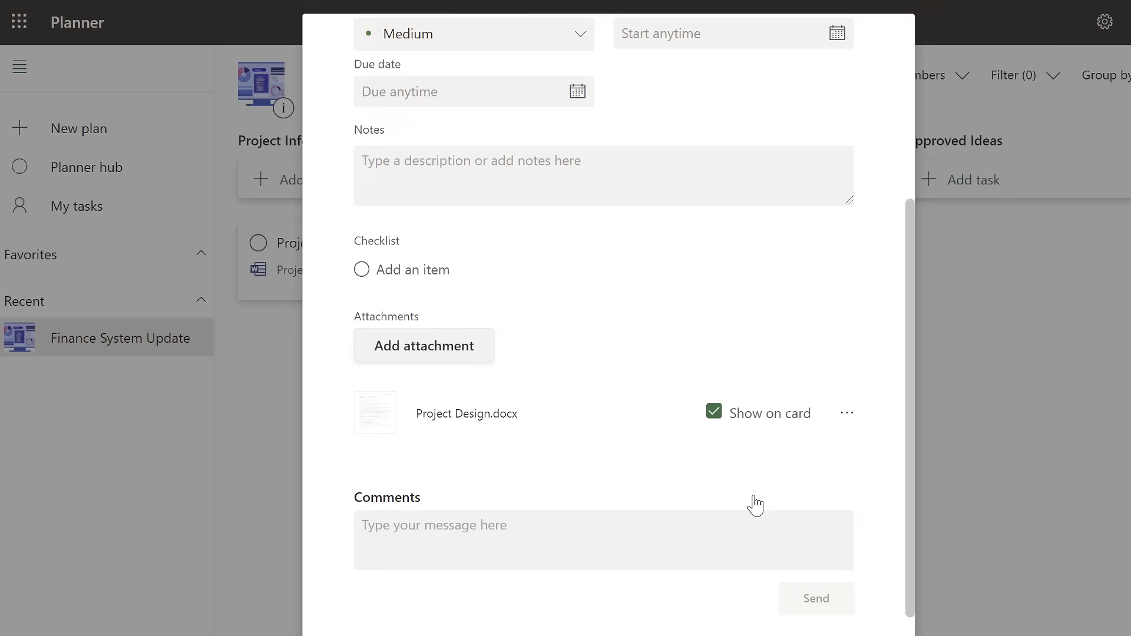
click(947, 418)
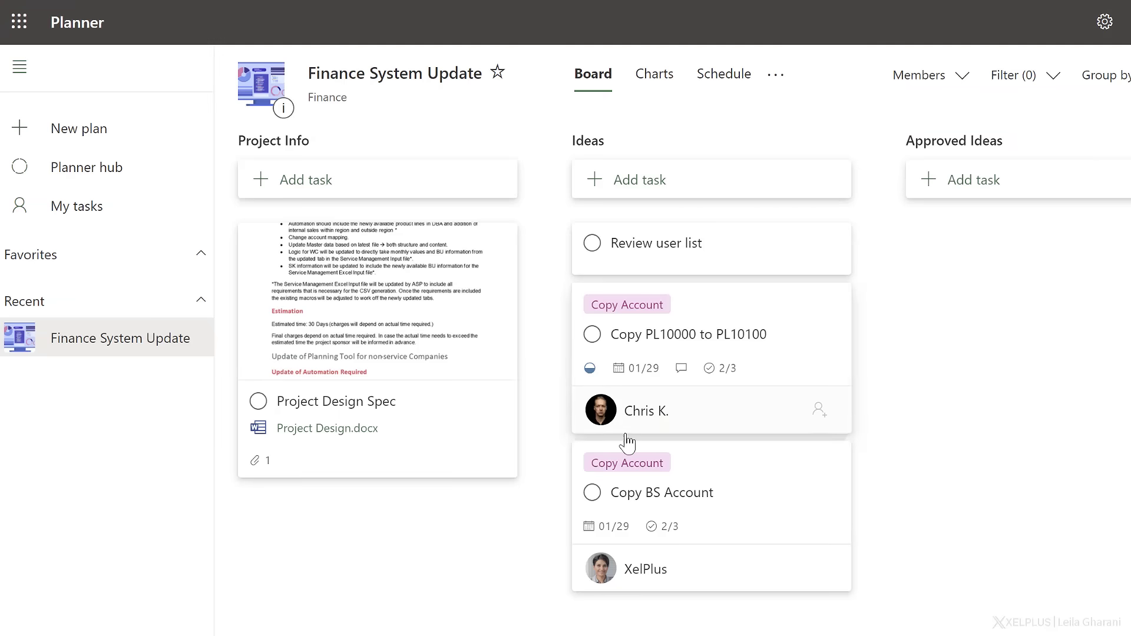
click(319, 429)
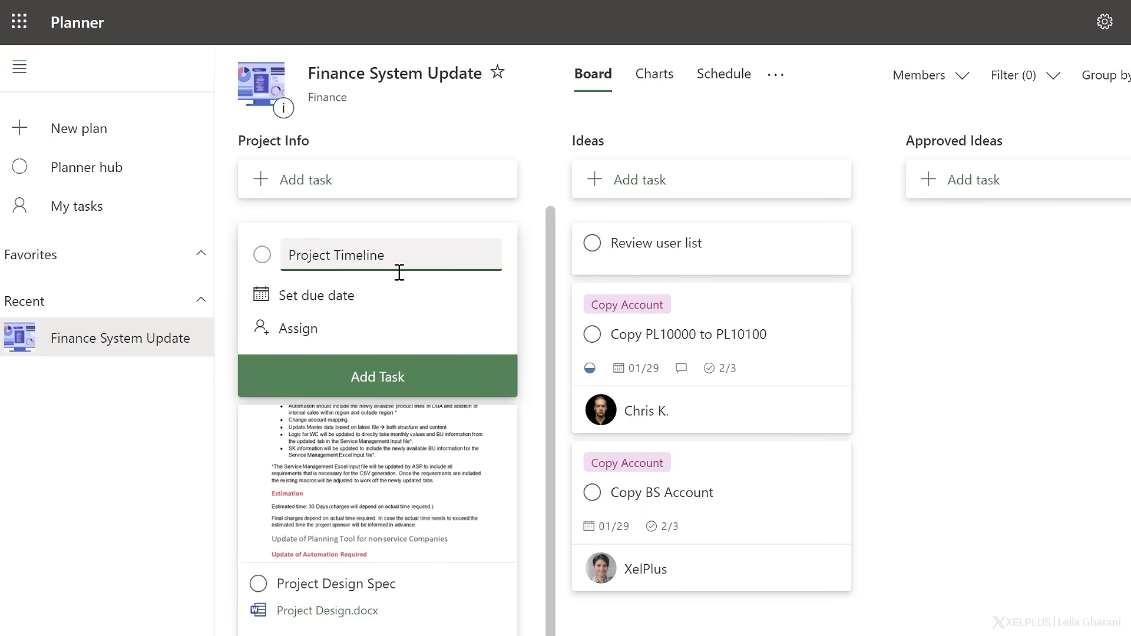
Add a task named "Project Timeline" to the Project Info bucket and open its details.
key(Return)
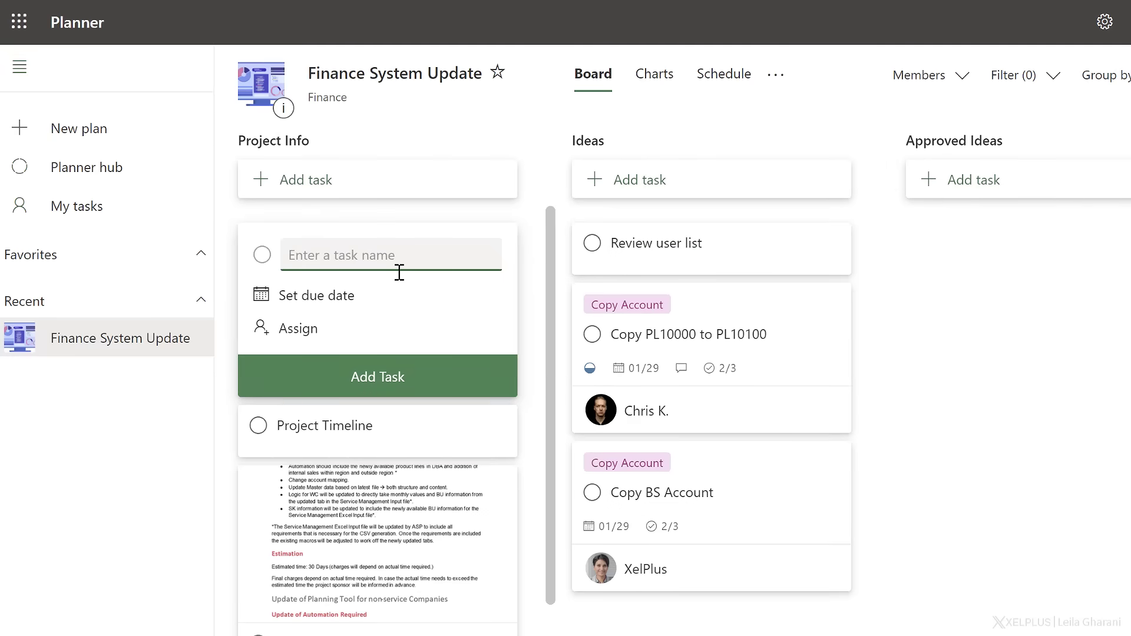
click(354, 421)
click(311, 248)
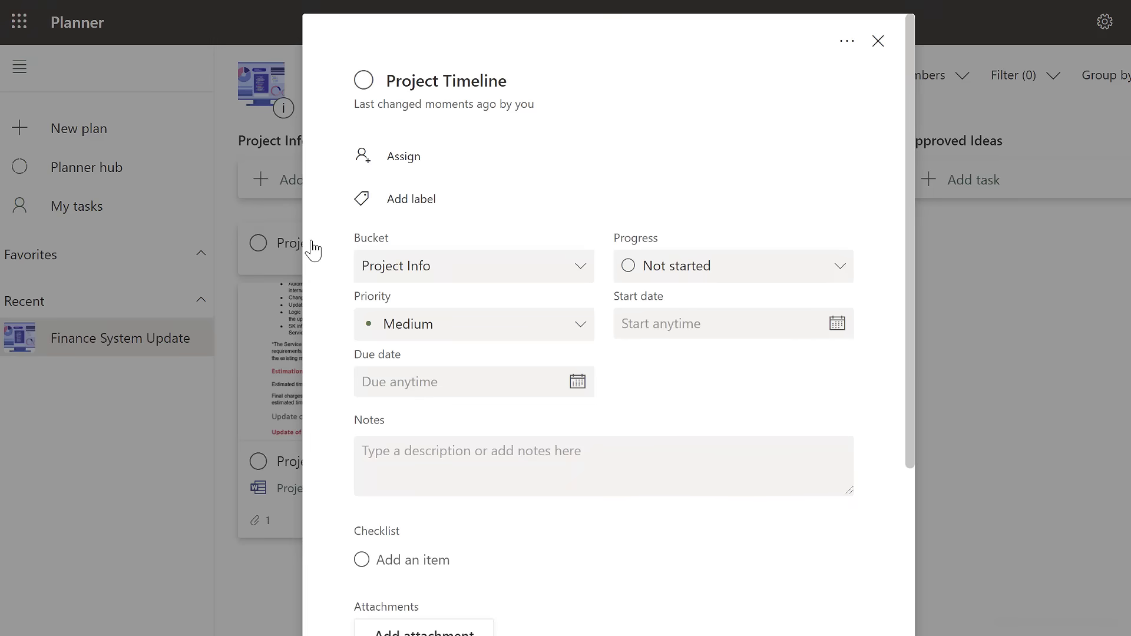
Attach the file ProjectPlan.xlsx from the computer's Desktop folder to the Project Timeline task.
scroll(472, 383, down, 5)
click(452, 357)
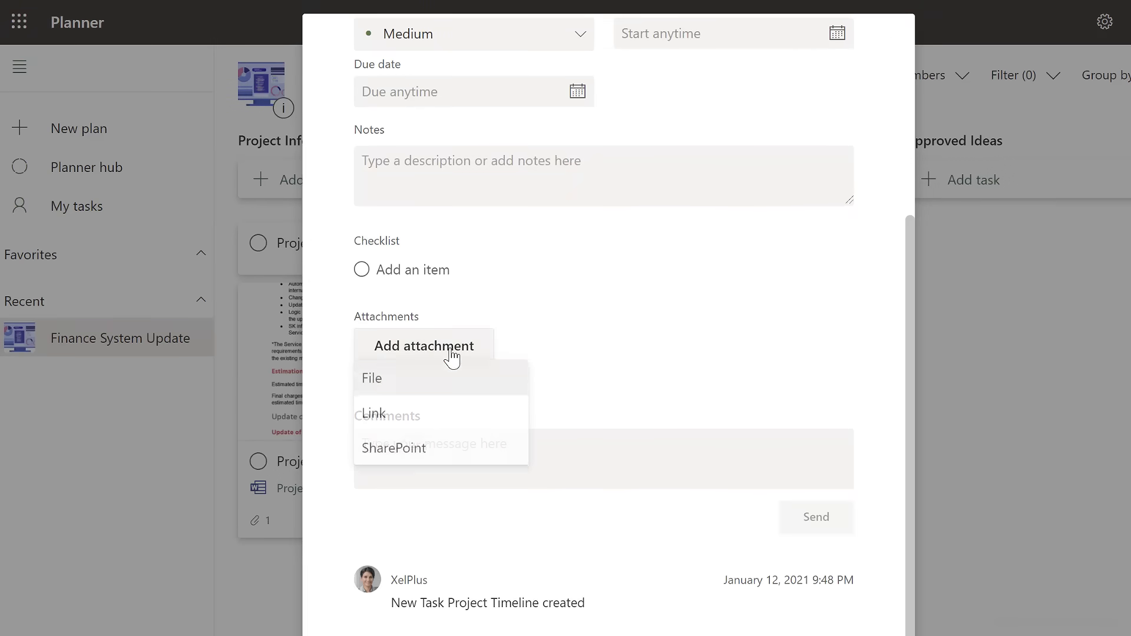
click(386, 385)
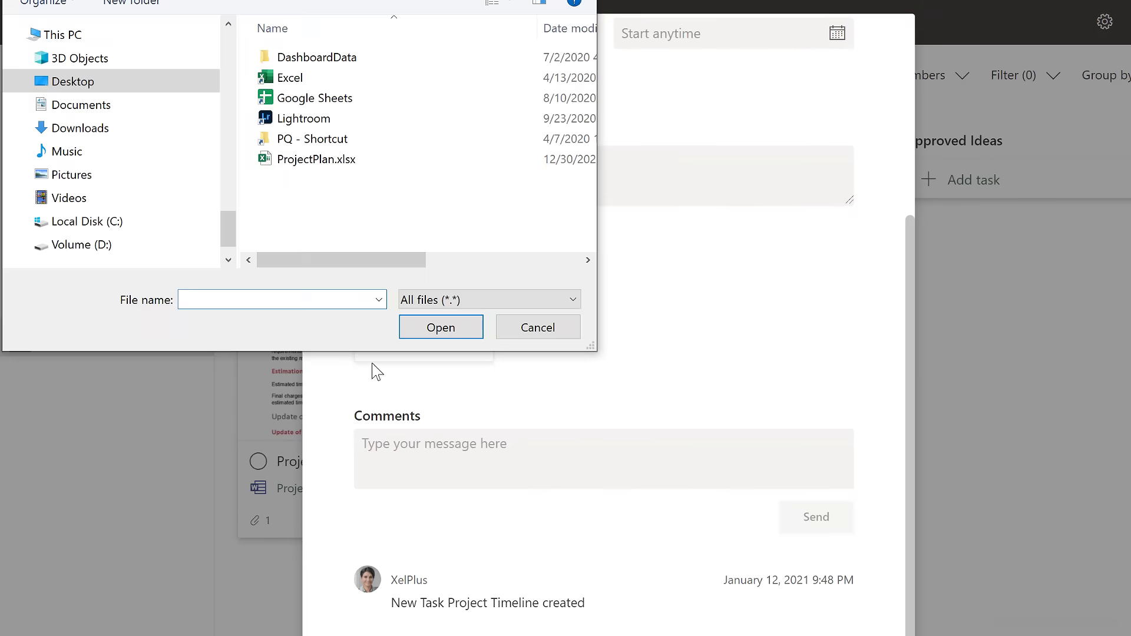
click(324, 163)
click(433, 328)
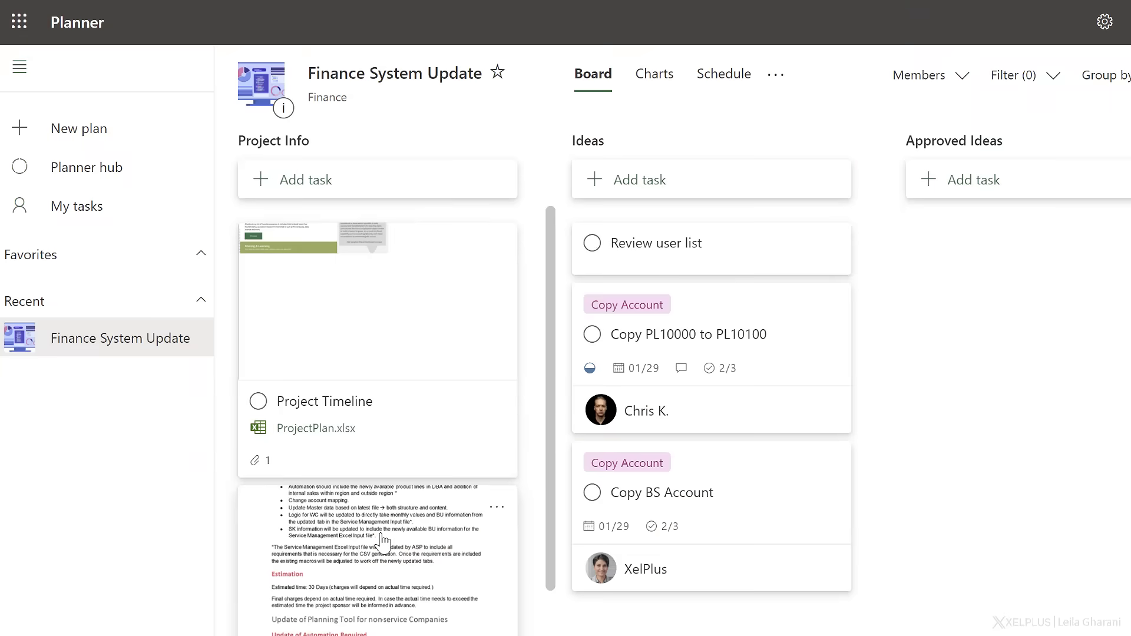
Browse the SharePoint documents that can be attached to the Project Design Spec task.
click(383, 540)
scroll(497, 581, down, 5)
click(433, 345)
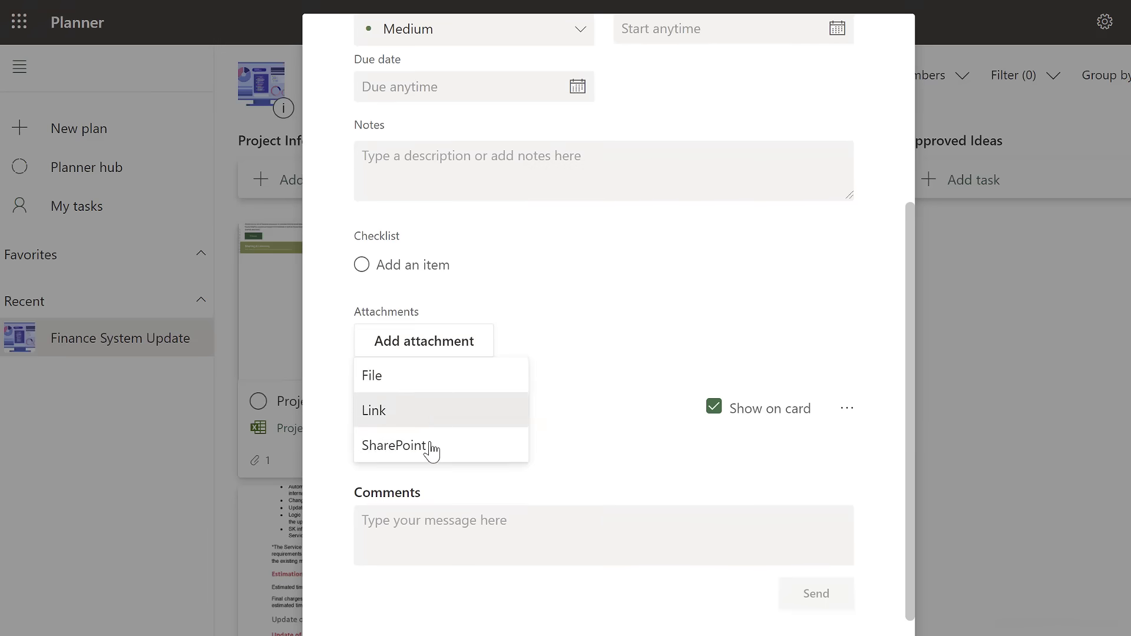
click(432, 447)
scroll(480, 429, down, 5)
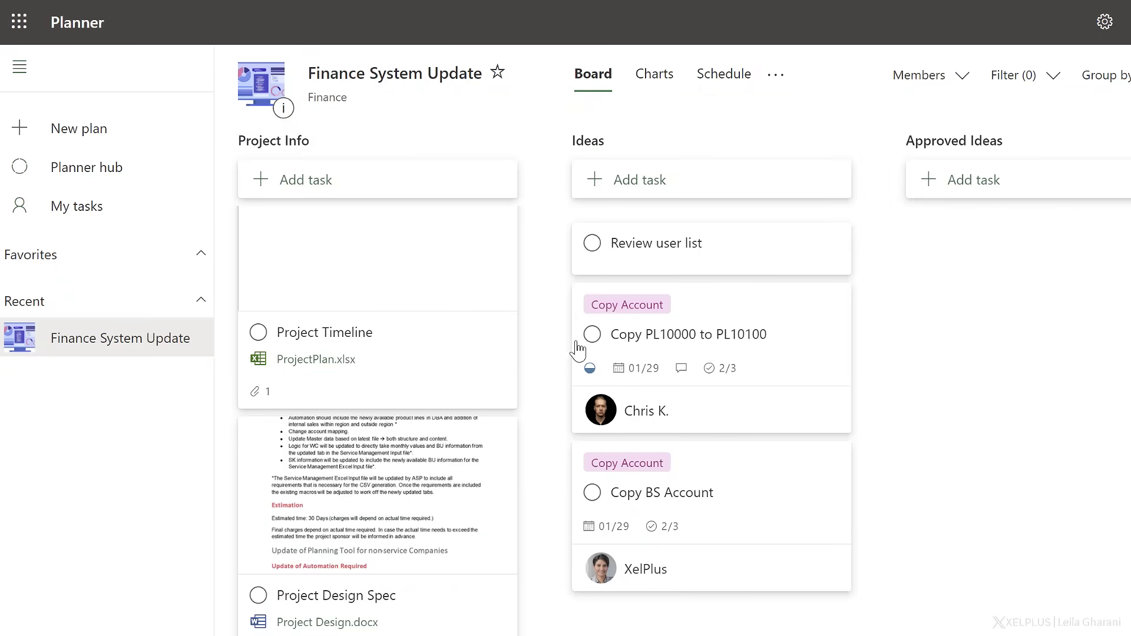
Check off the "Present to Steering committee" checklist item in the Copy PL10000 to PL10100 task.
click(762, 343)
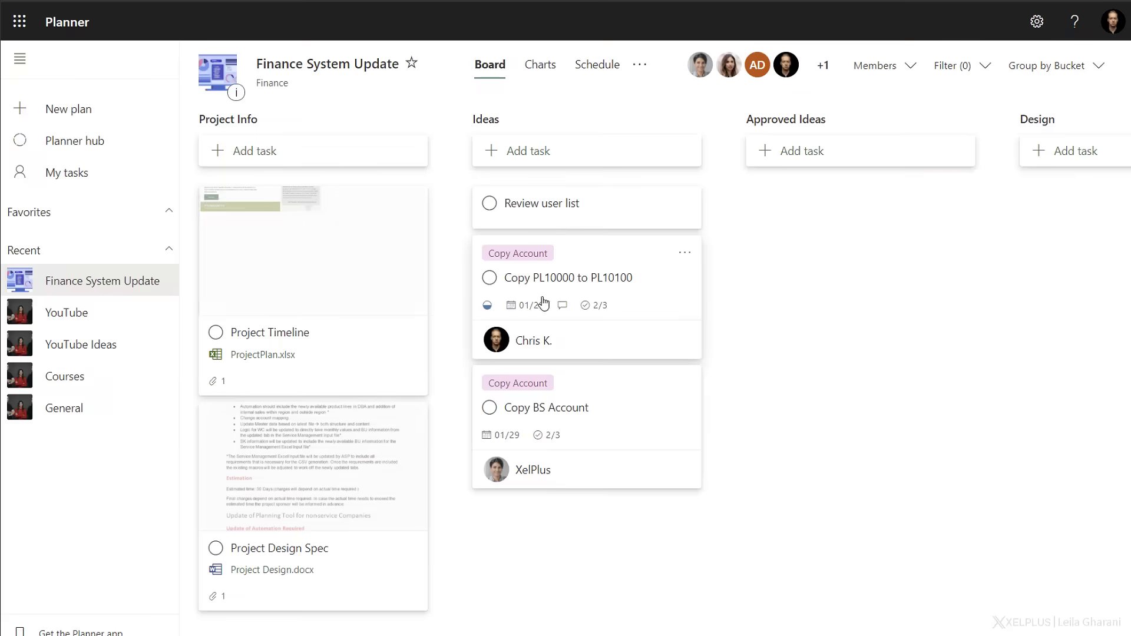
click(522, 277)
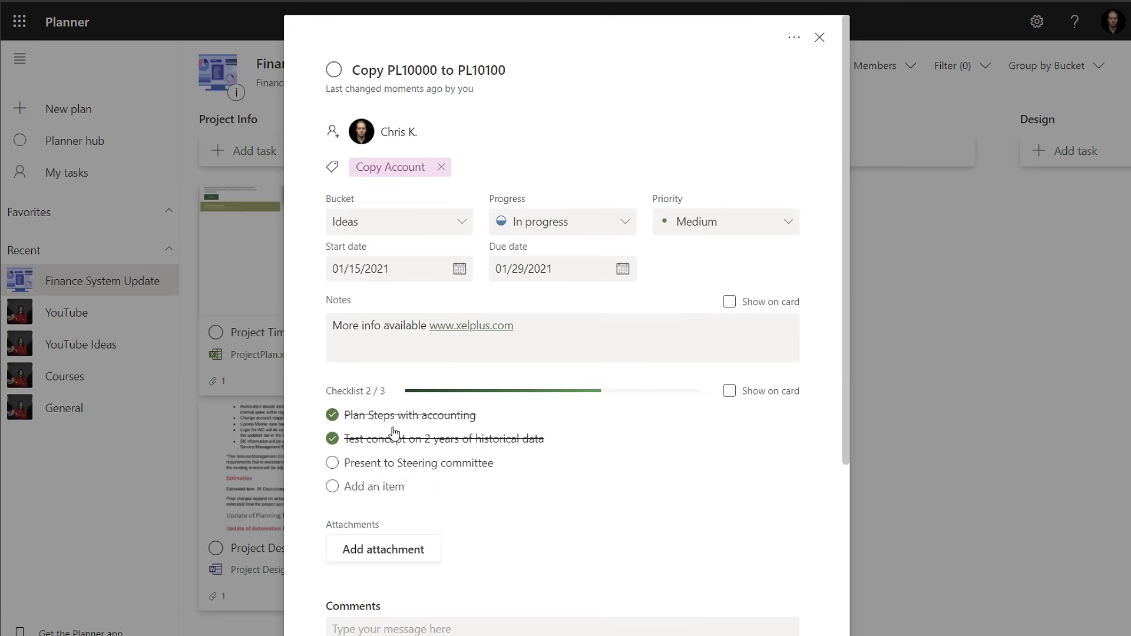
click(333, 463)
Post the comment "All done from my side." on the Copy PL10000 to PL10100 task and close it.
scroll(468, 515, down, 4)
click(451, 403)
key(ctrl+v)
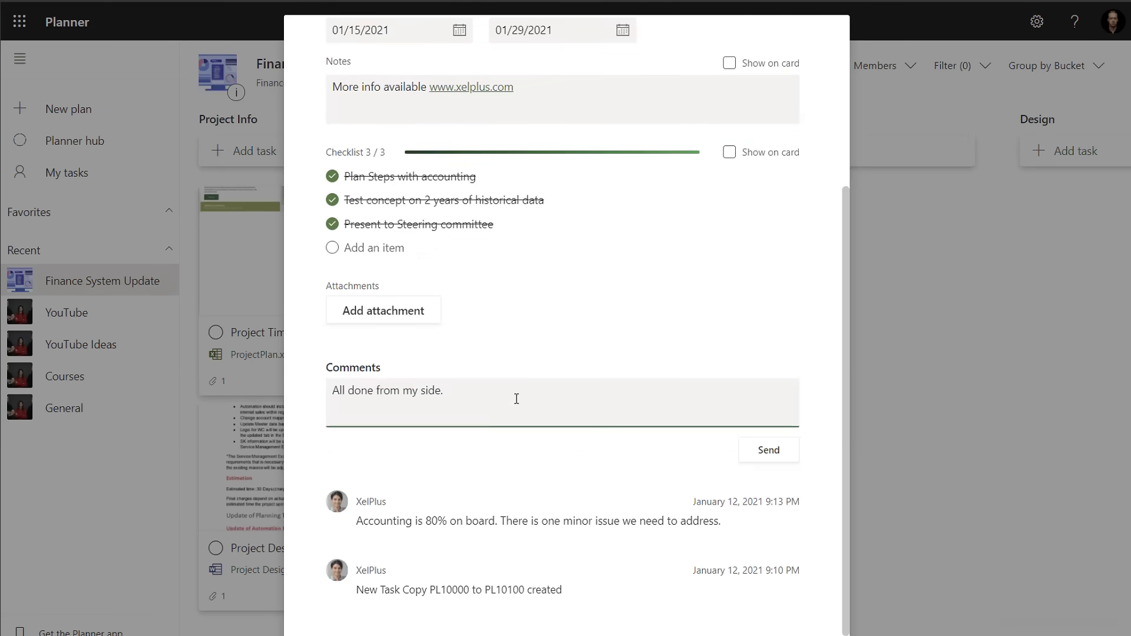
click(768, 451)
scroll(724, 277, up, 4)
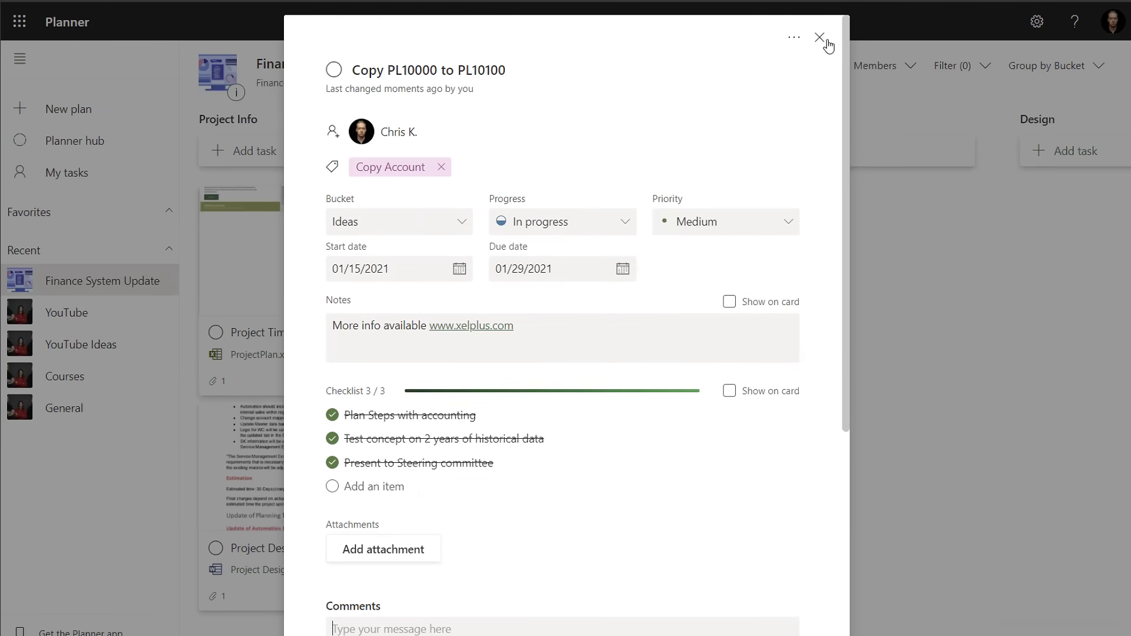
click(820, 38)
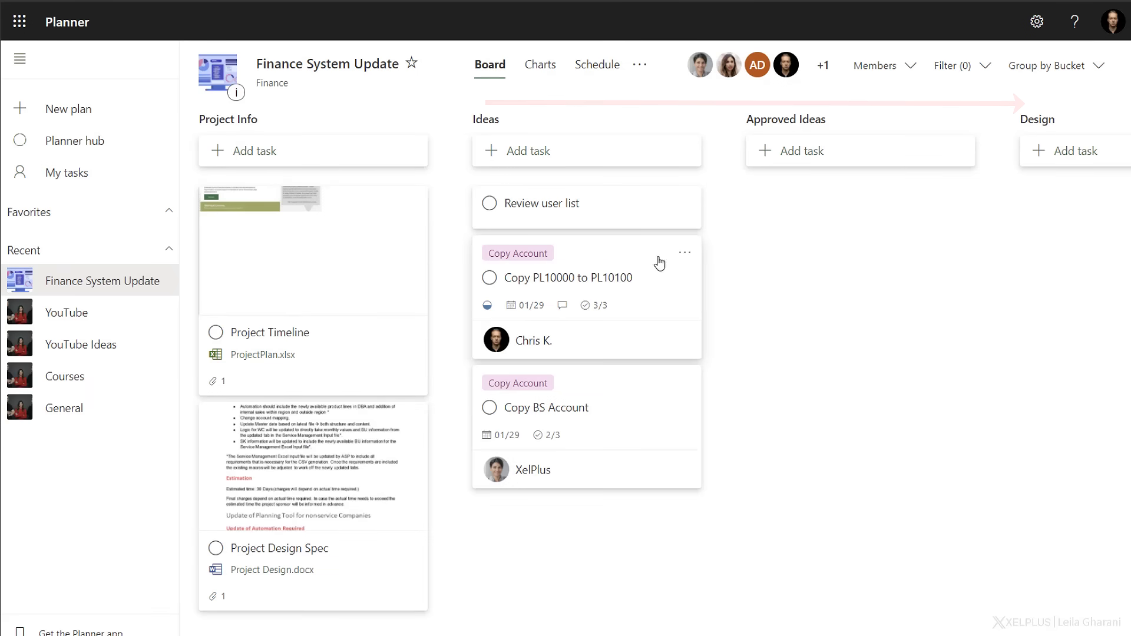
Move the Copy PL10000 to PL10100 task to the Approved Ideas bucket and make Admin its only assignee.
drag(633, 249, 862, 200)
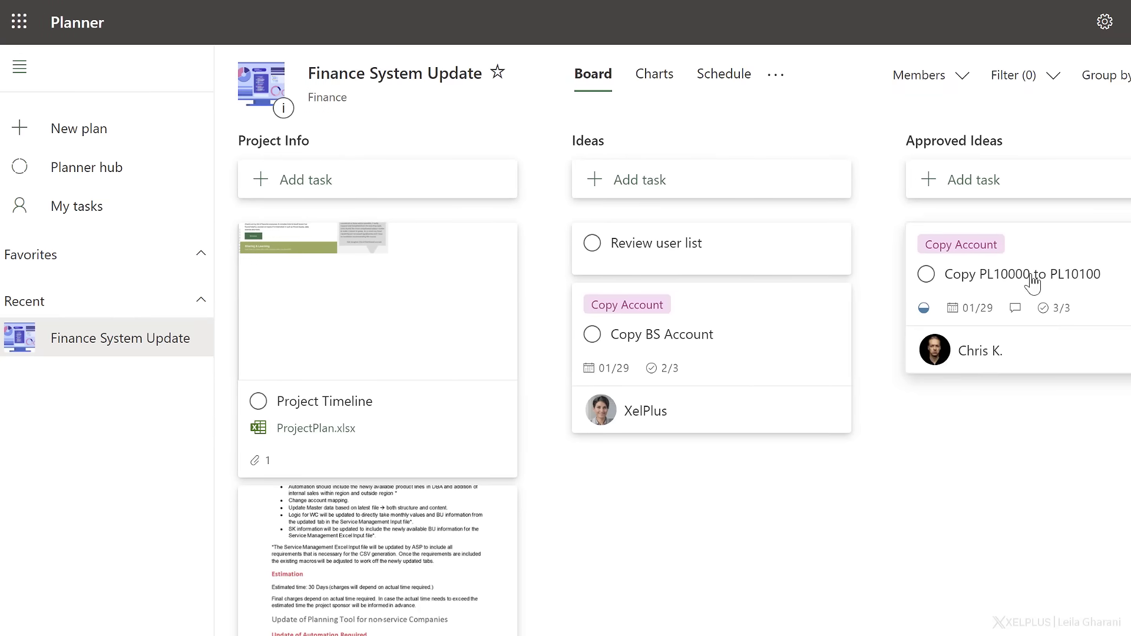
click(1093, 264)
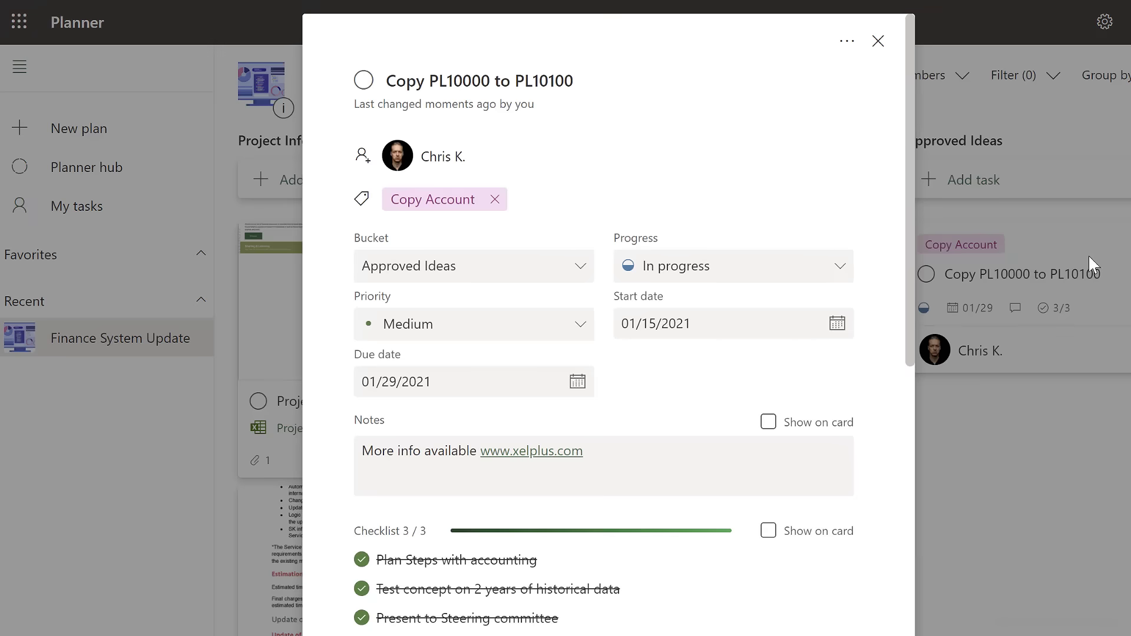
click(437, 158)
click(487, 358)
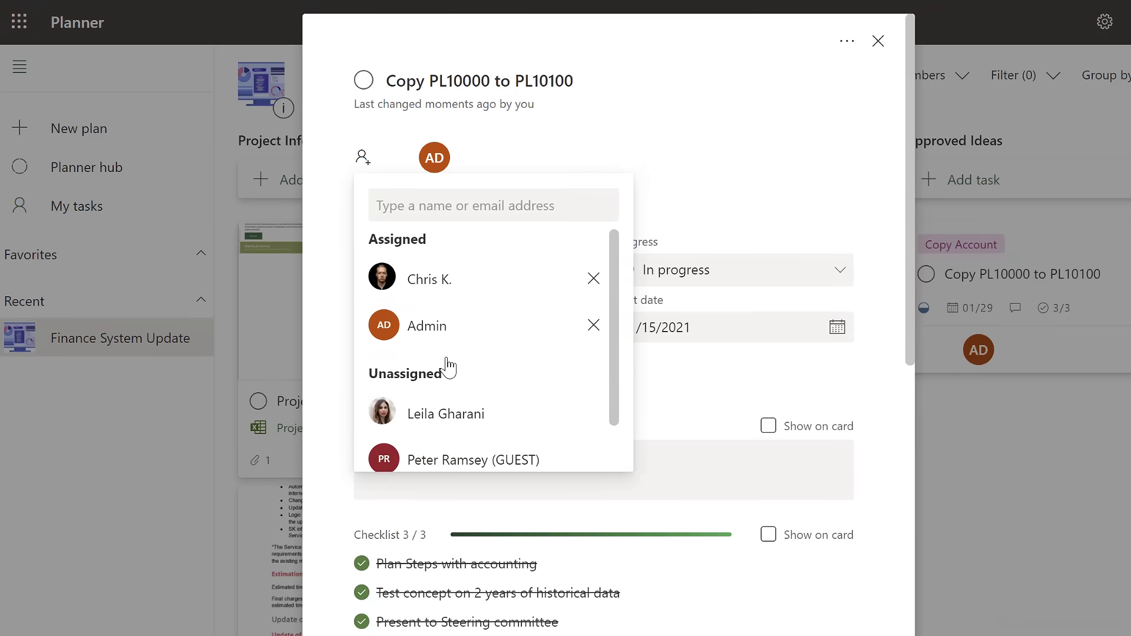
click(593, 279)
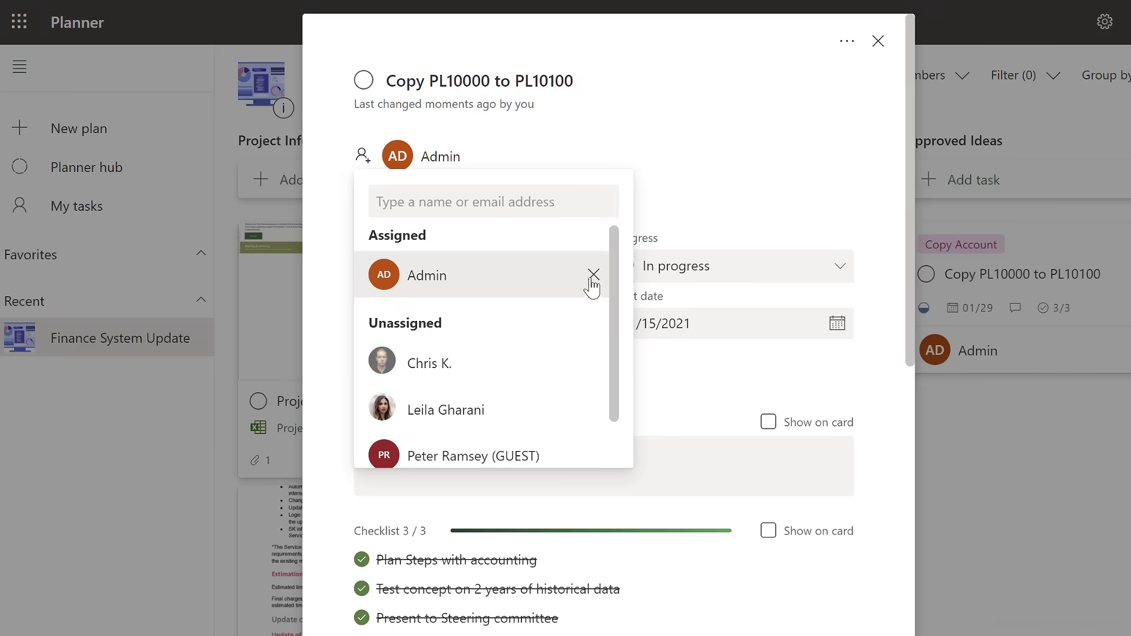
click(725, 193)
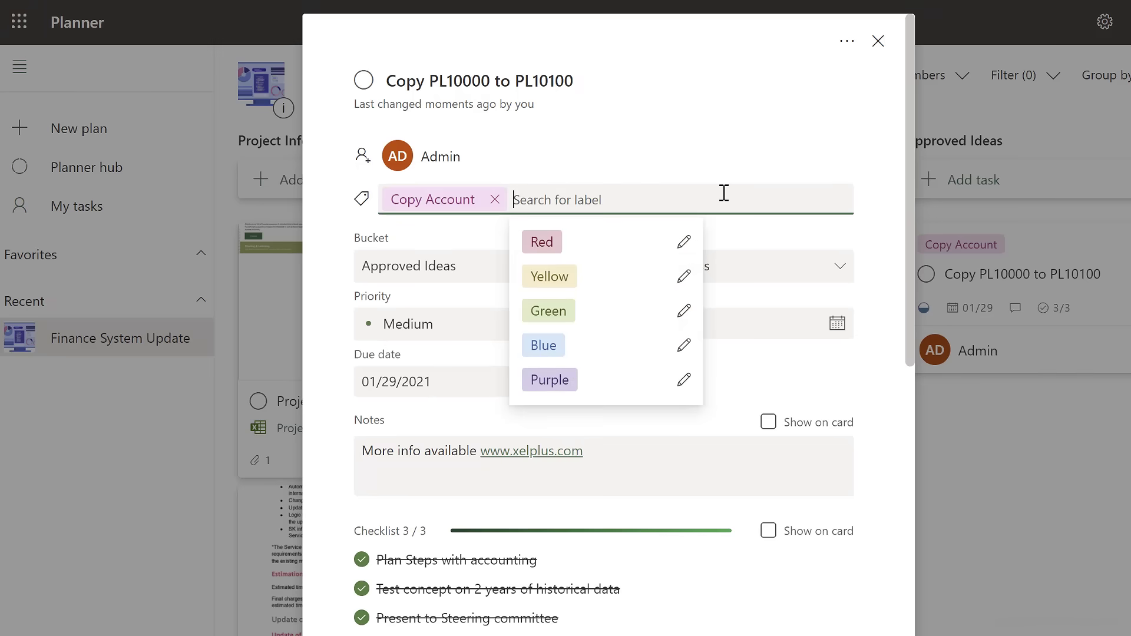
click(776, 164)
Add the checklist item "Prepare system for testing" to the Copy PL10000 to PL10100 task and close the task.
scroll(768, 311, down, 5)
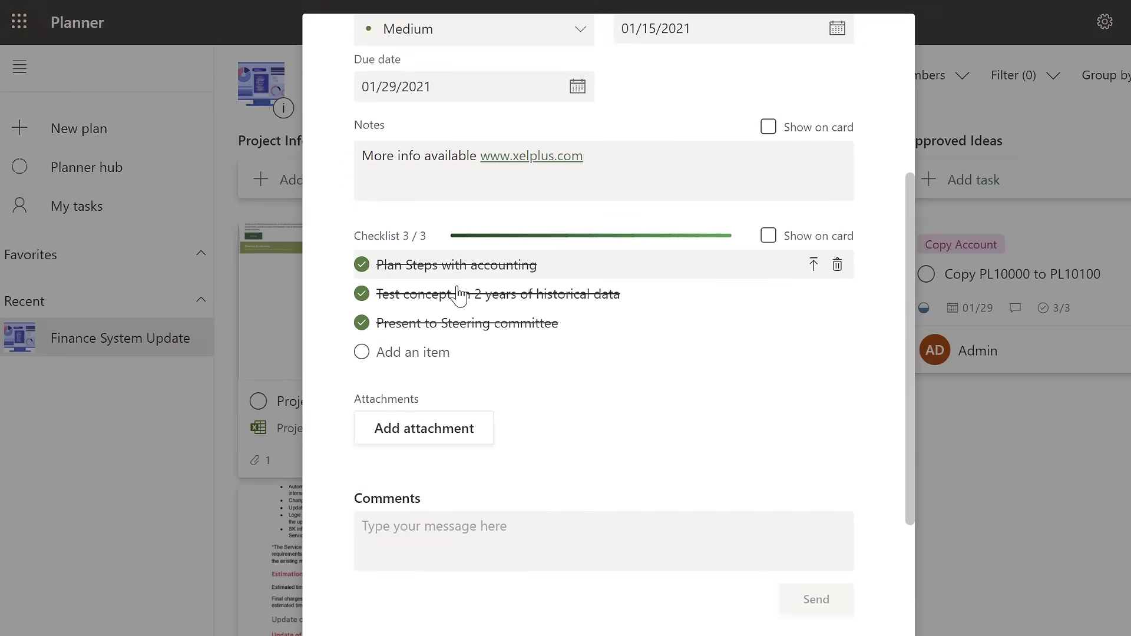
click(467, 348)
text(Prepare system for testing)
key(Return)
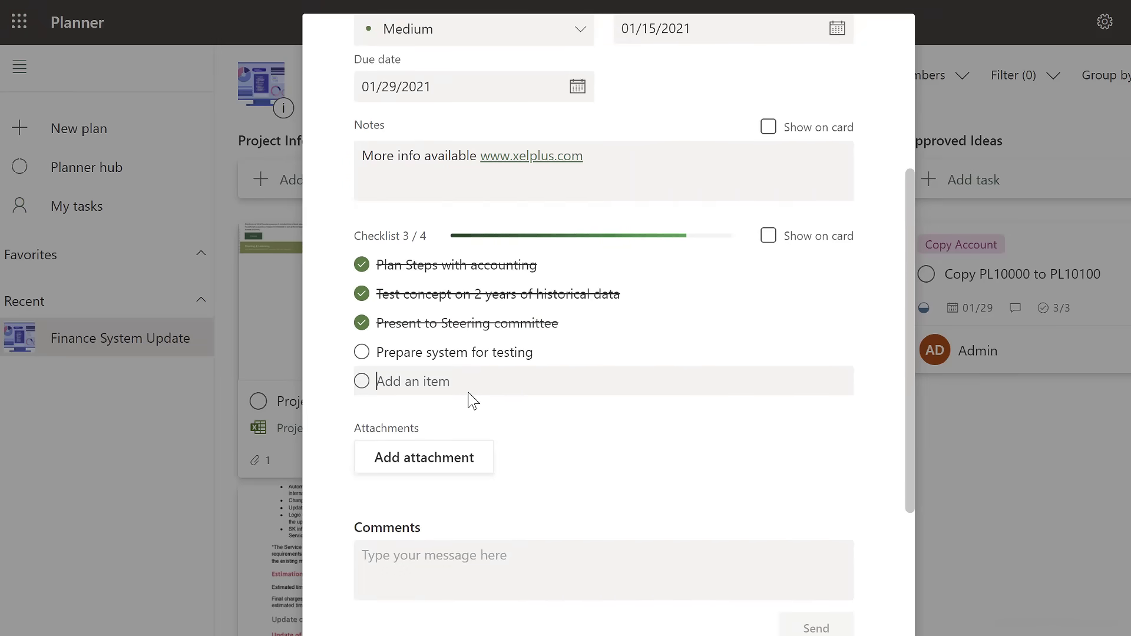
scroll(619, 429, down, 3)
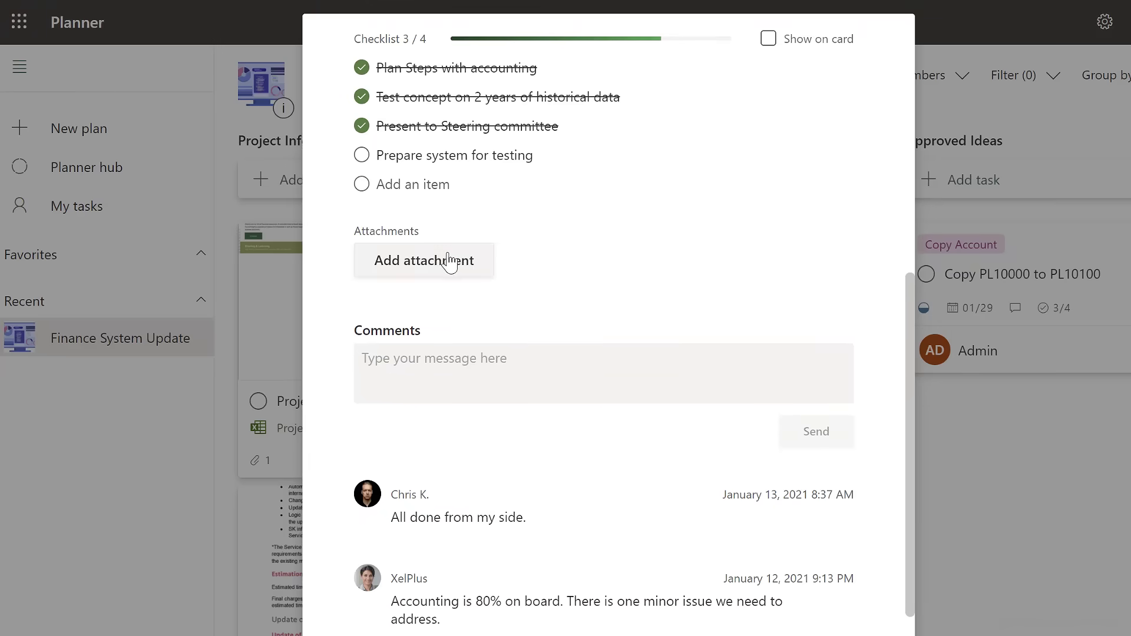
click(941, 435)
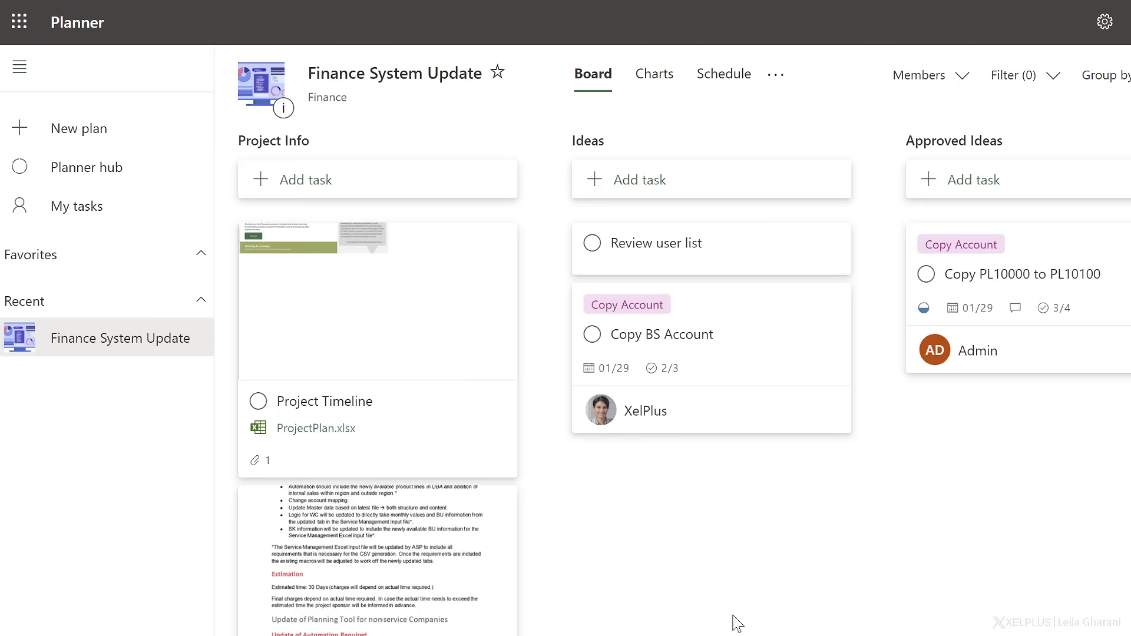
Move the Copy PL10000 to PL10100 task through the Design and Testing buckets into Implementation.
scroll(672, 385, right, 8)
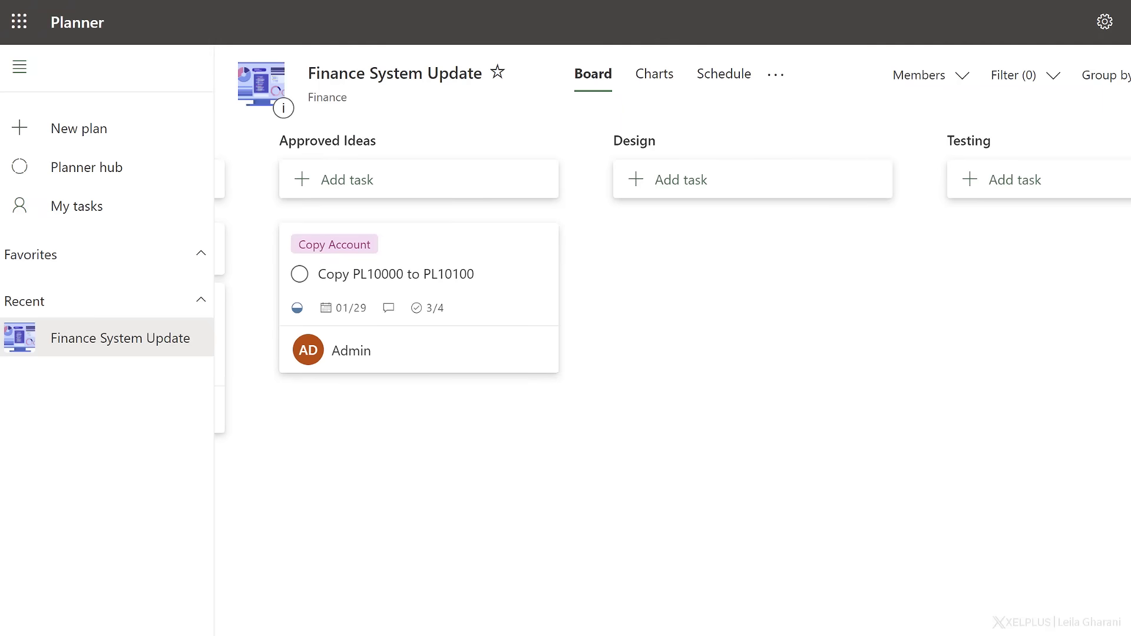
drag(433, 252, 687, 255)
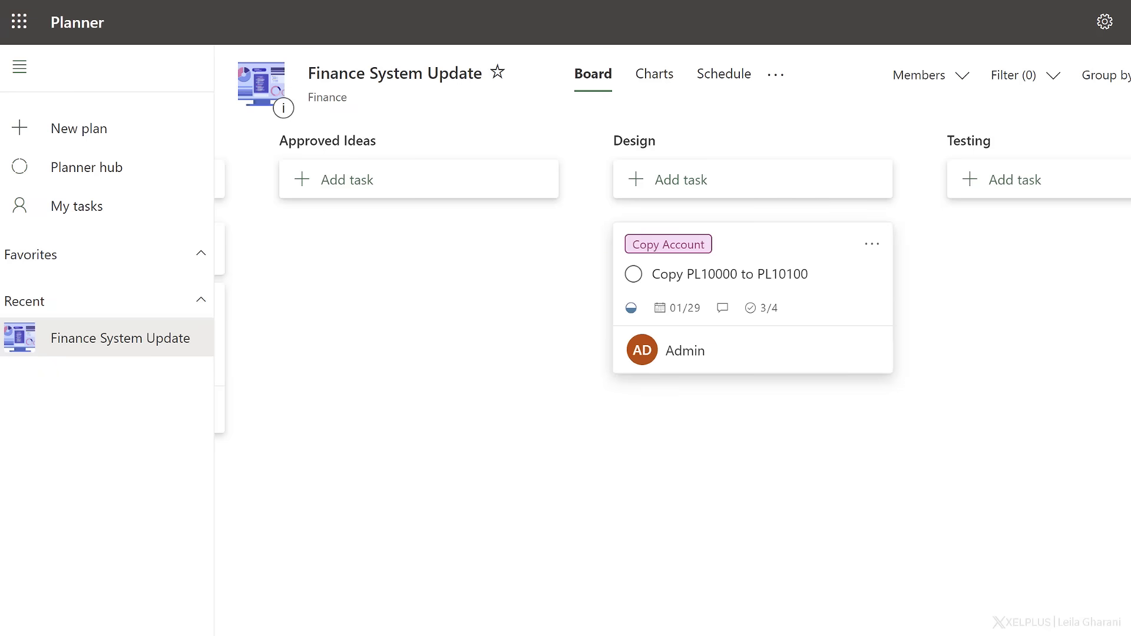
drag(748, 247, 996, 252)
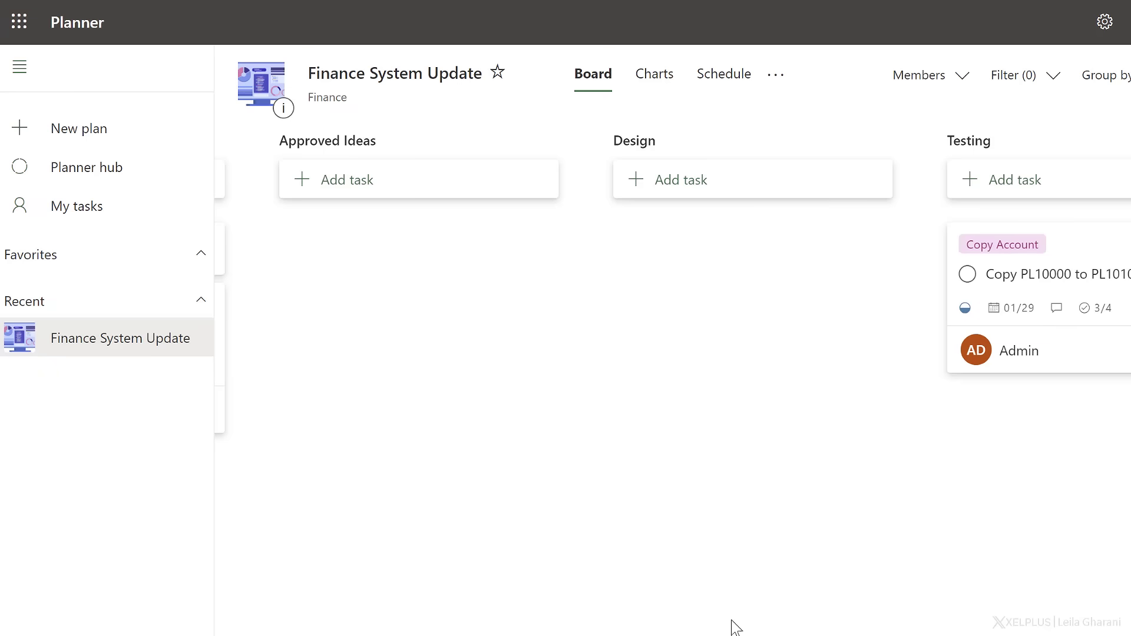
scroll(682, 283, right, 6)
drag(669, 245, 953, 236)
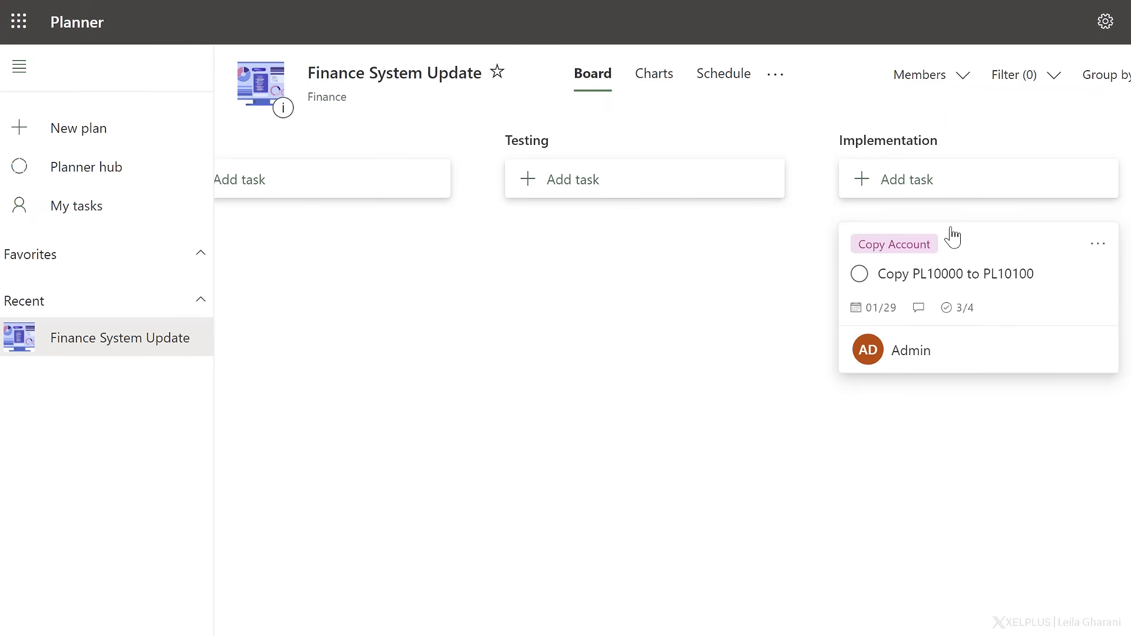
Mark the Copy PL10000 to PL10100 task as completed and show the completed tasks in the Implementation bucket.
click(860, 274)
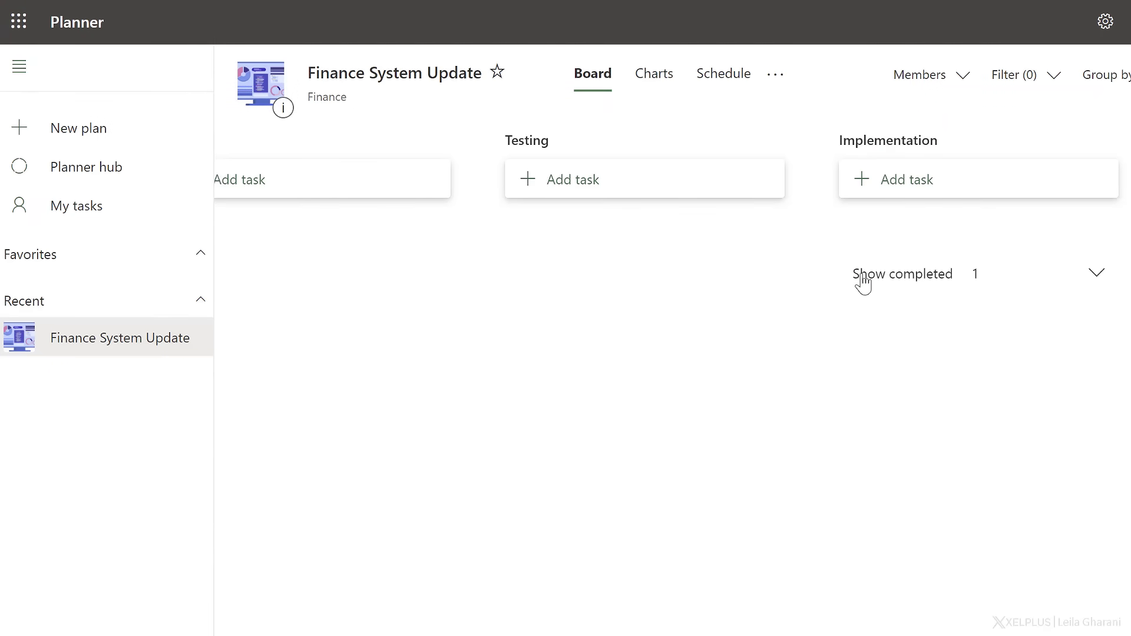
click(1092, 277)
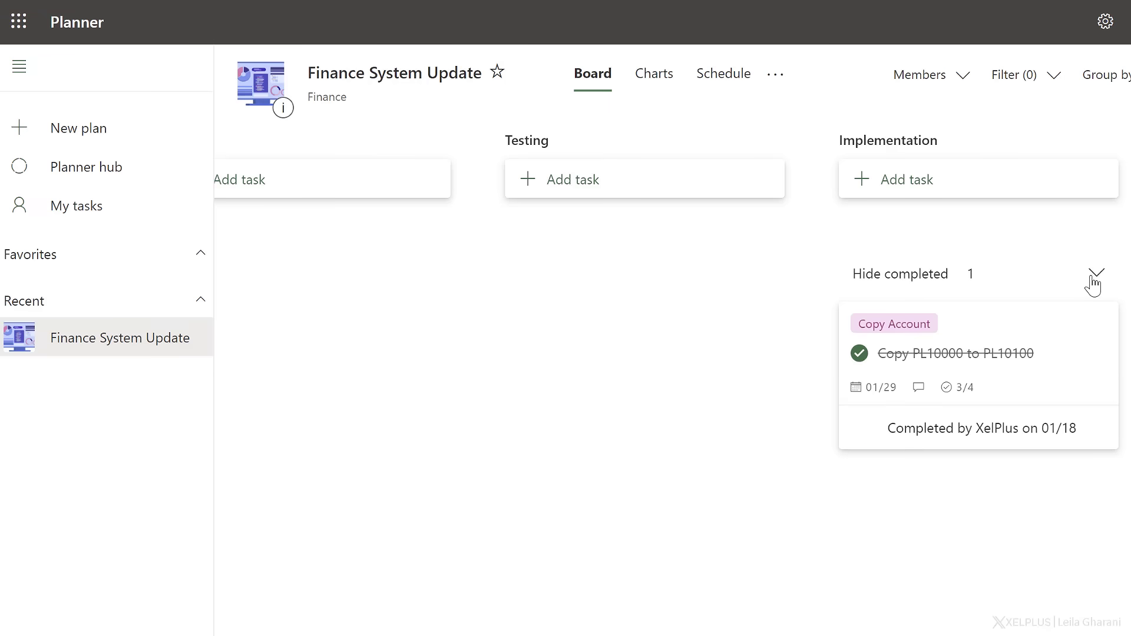
Reopen the completed Copy PL10000 to PL10100 task by setting its progress to In progress.
click(1044, 358)
click(838, 270)
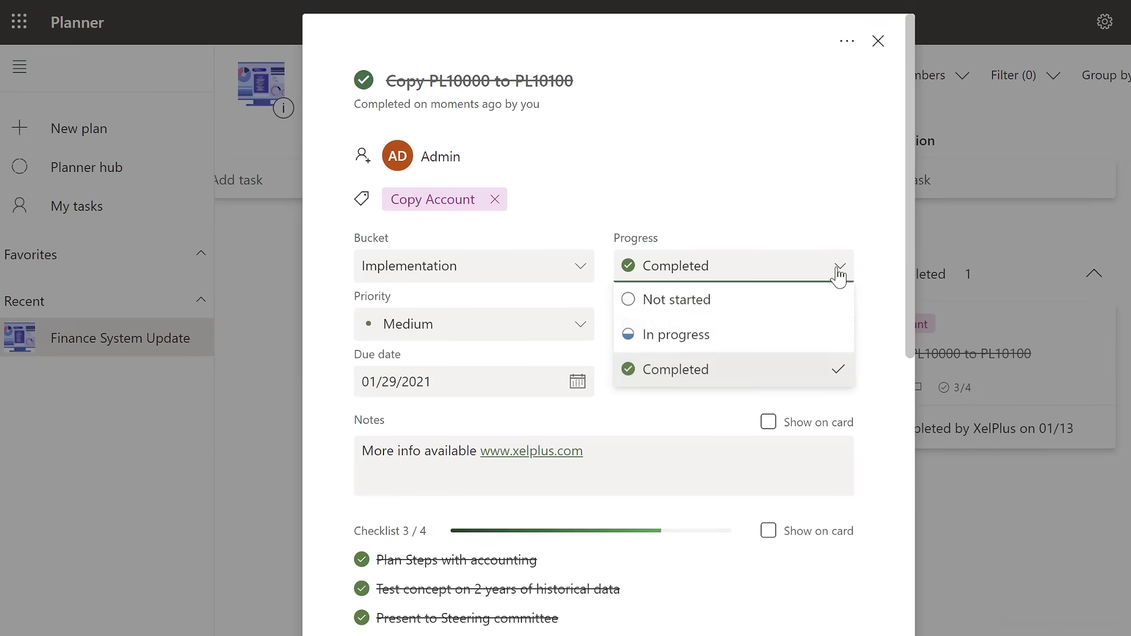
click(744, 334)
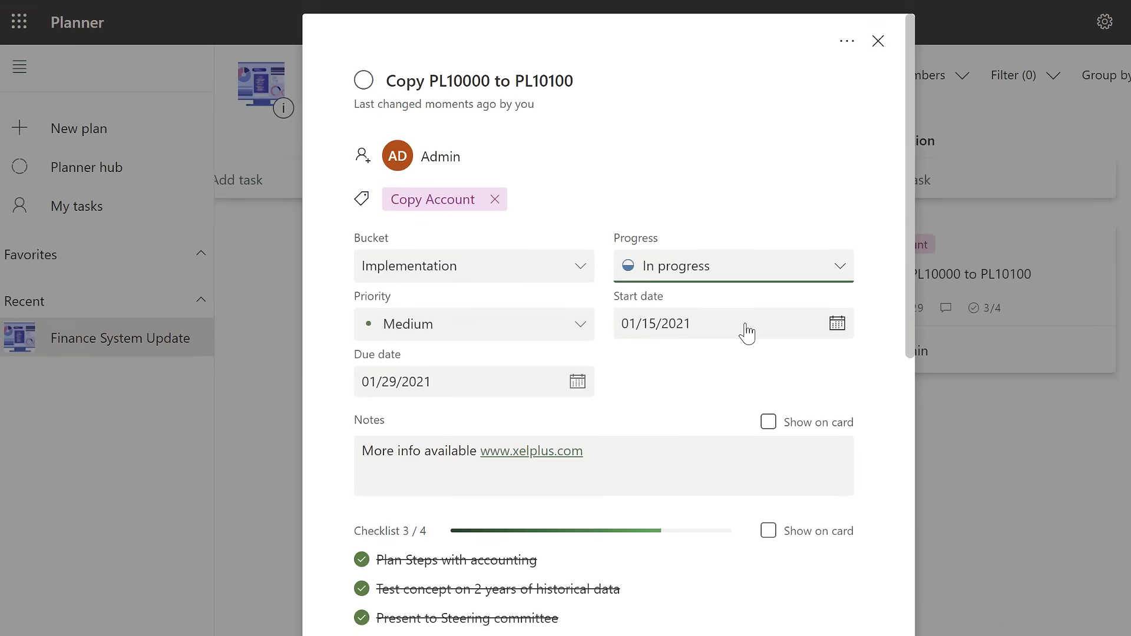
Close the task, view the board grouped by Assigned to, and return the grouping to Bucket.
click(993, 429)
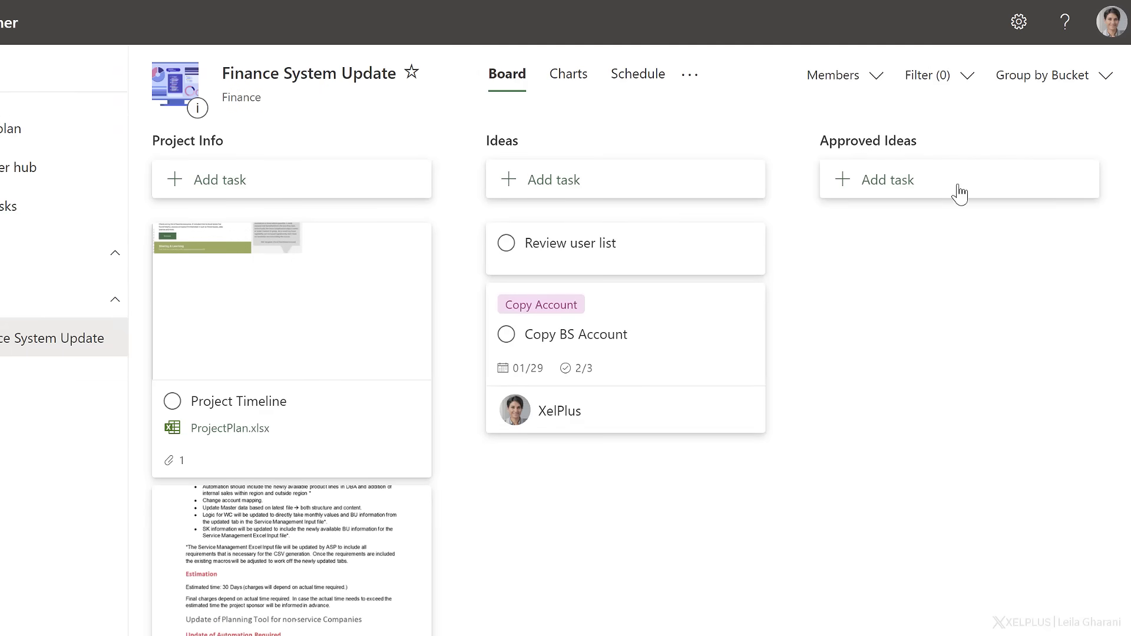
click(1074, 85)
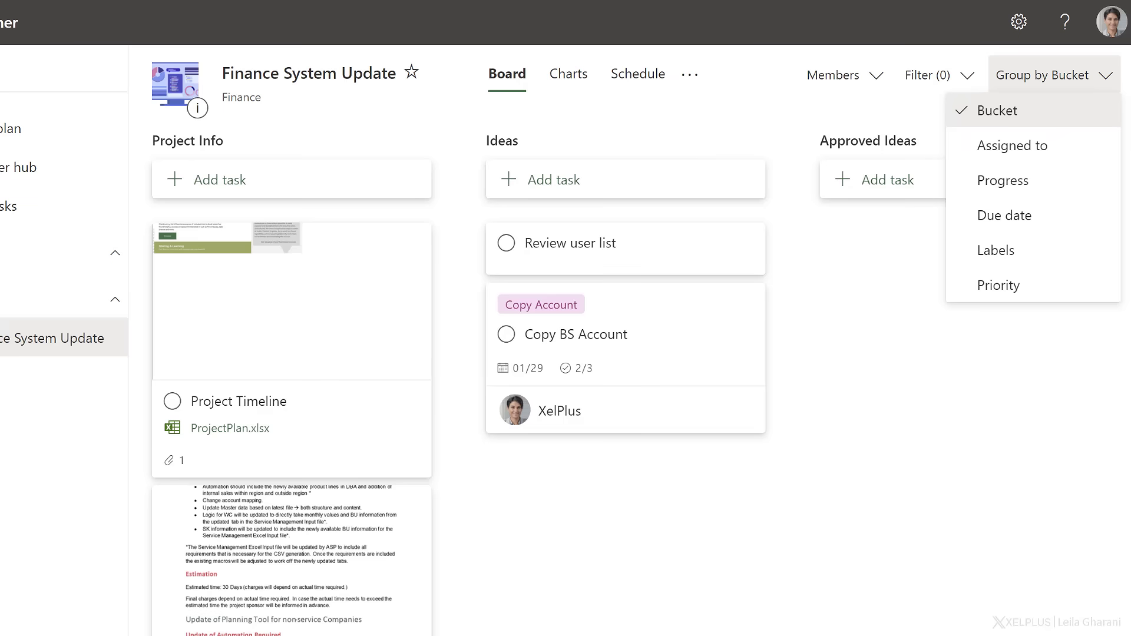
click(1065, 151)
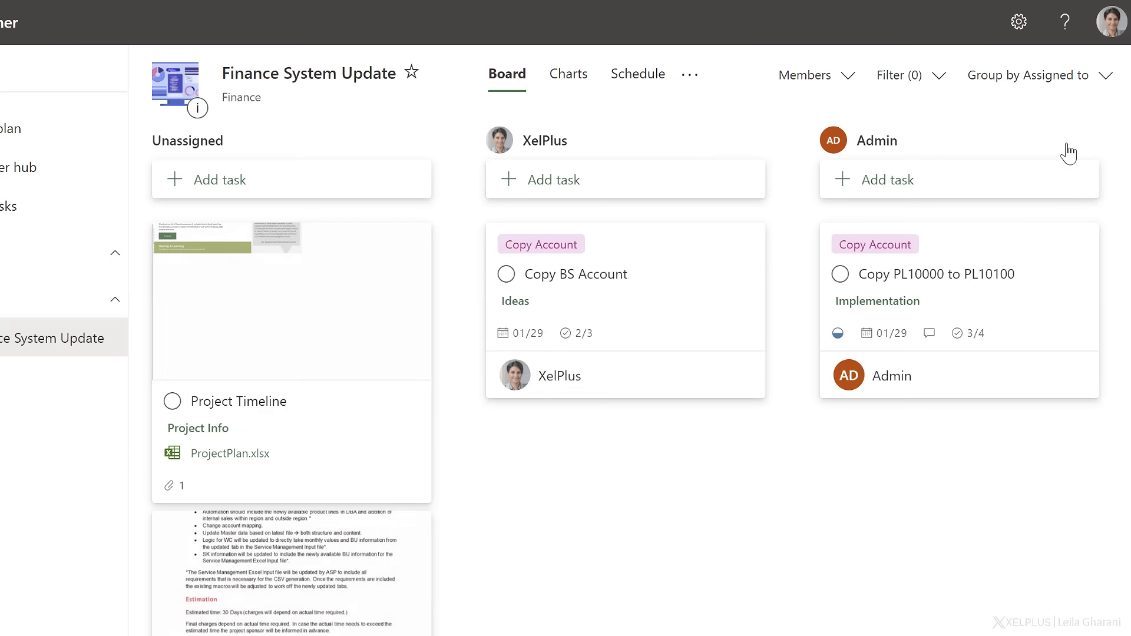
click(1101, 78)
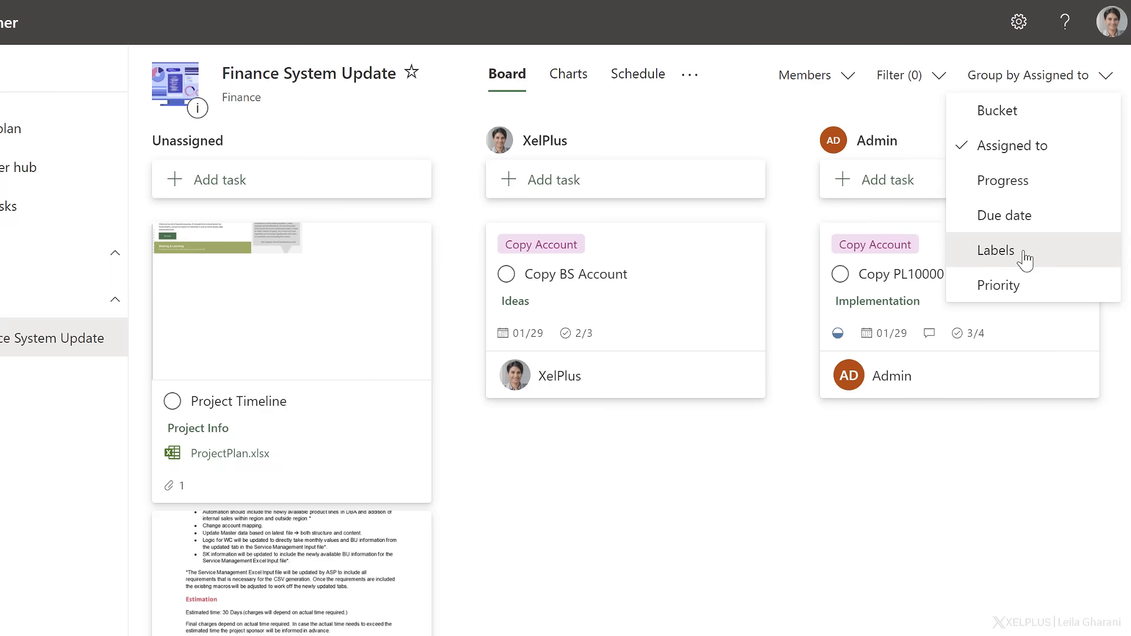
click(1009, 118)
Filter the board to tasks that are Unassigned or assigned to XelPlus, and remove both assignment filters again.
click(965, 86)
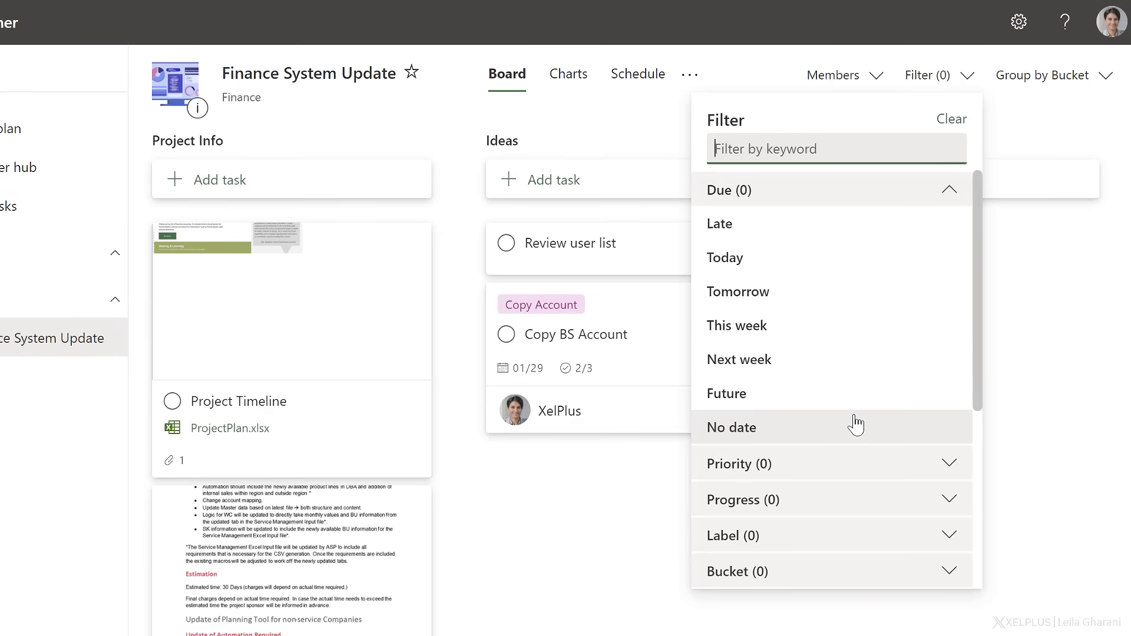
click(844, 465)
scroll(844, 464, down, 3)
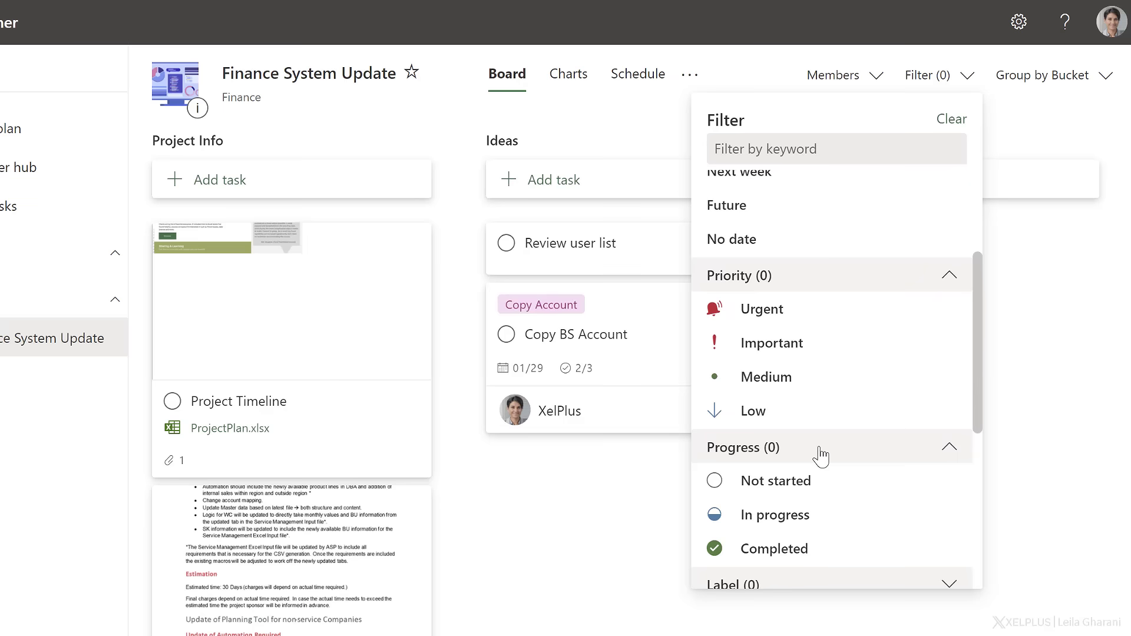
scroll(822, 456, down, 5)
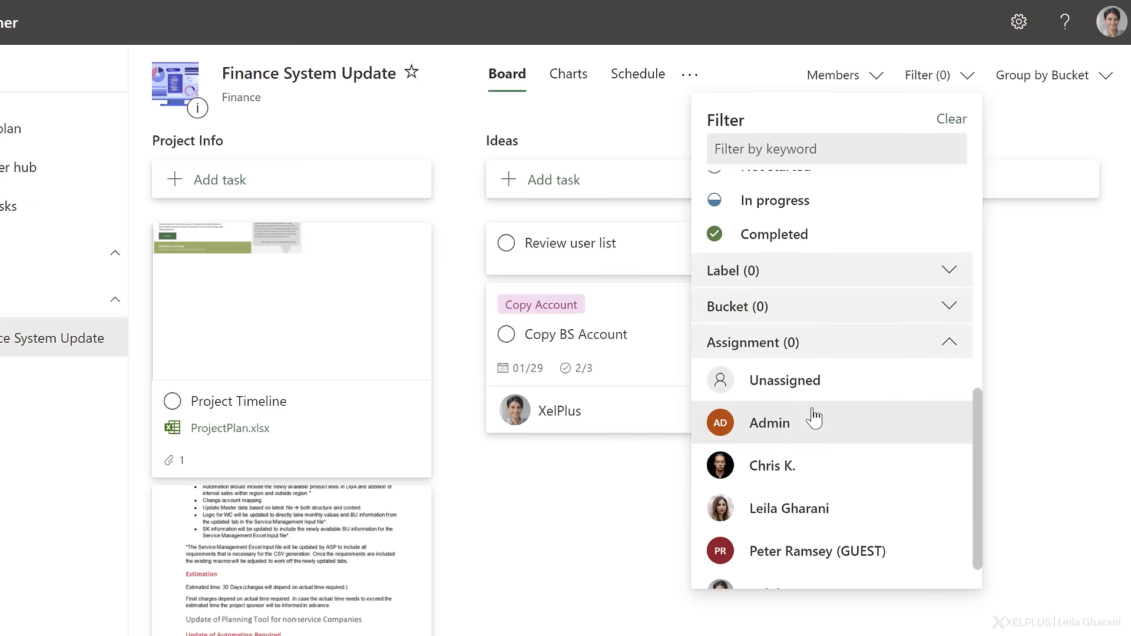
click(811, 392)
scroll(811, 392, down, 1)
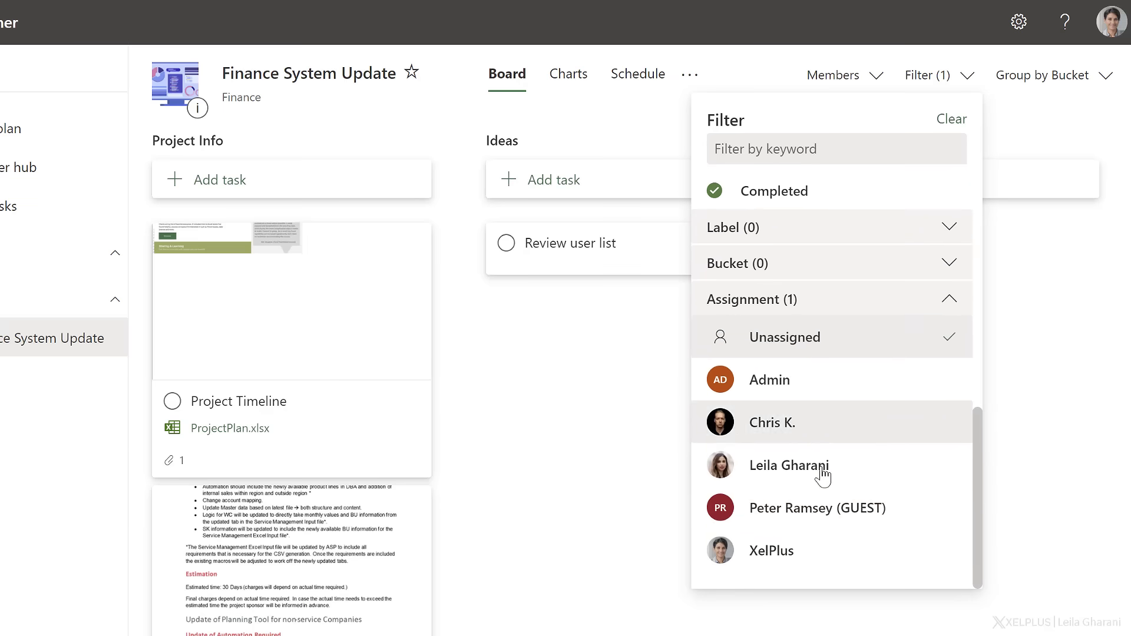
click(813, 549)
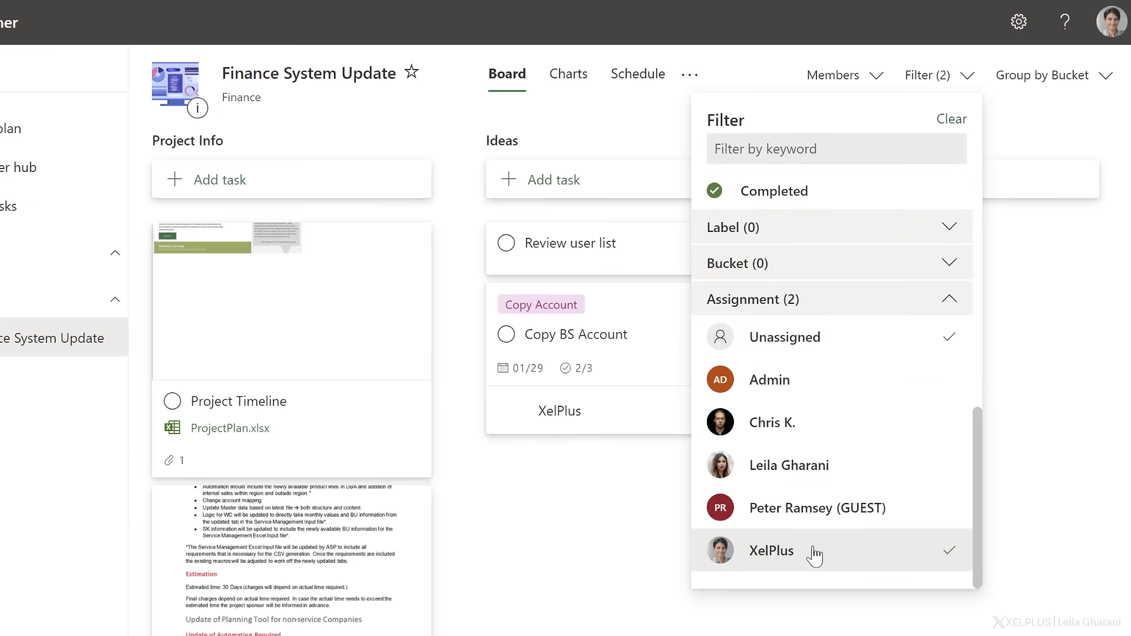
click(863, 555)
click(847, 340)
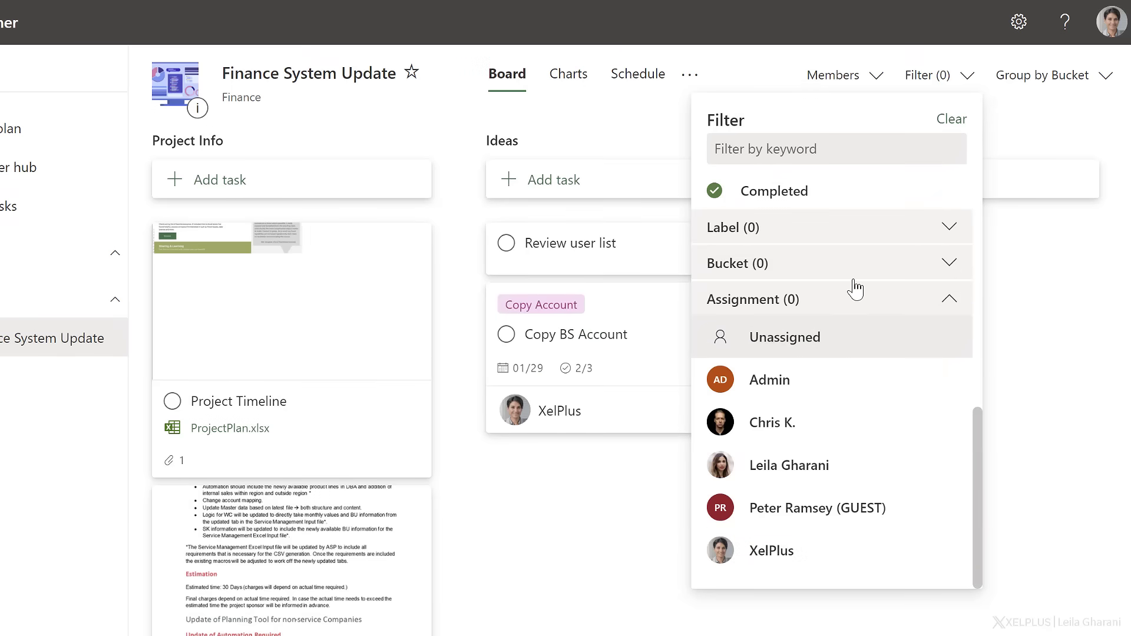
Filter the board to tasks with the Copy Account label, and clear that label filter again.
click(828, 238)
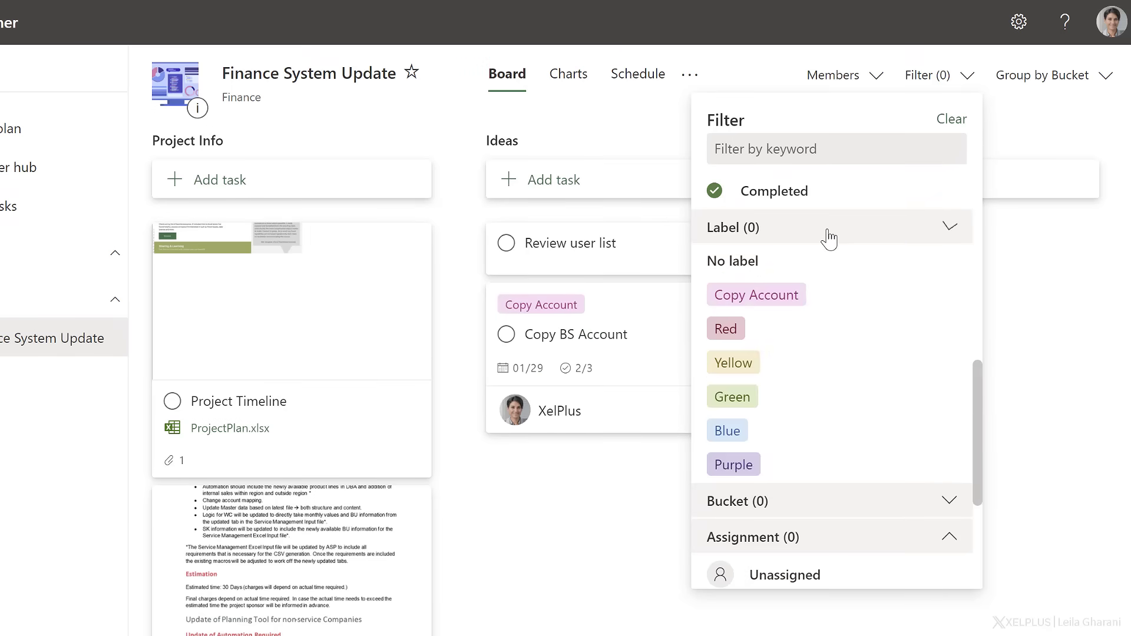
click(803, 301)
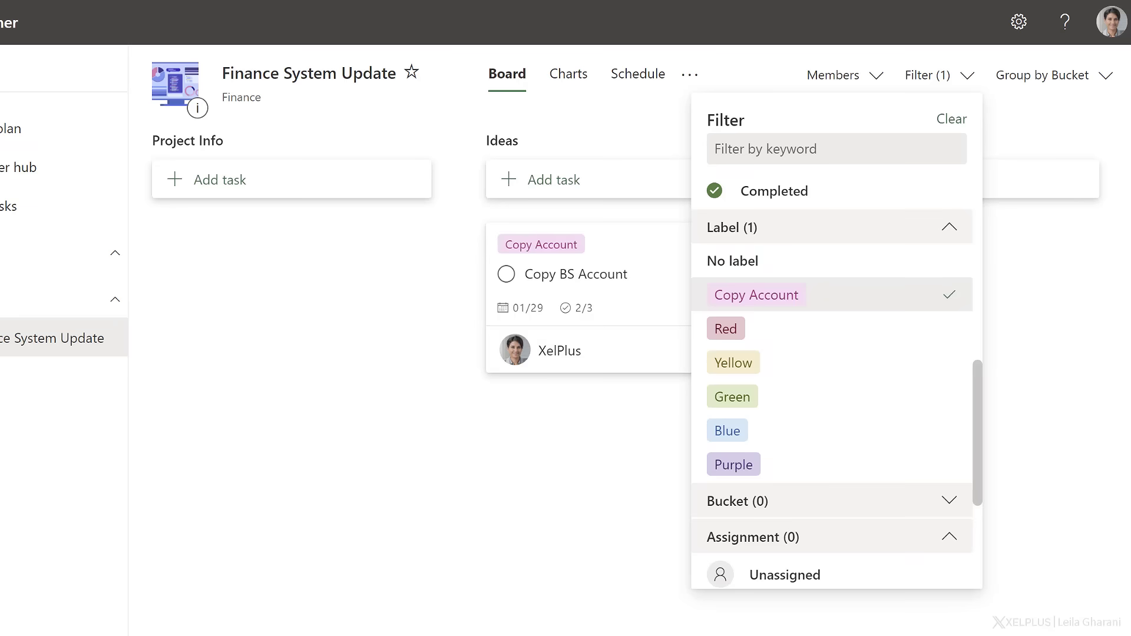
click(944, 297)
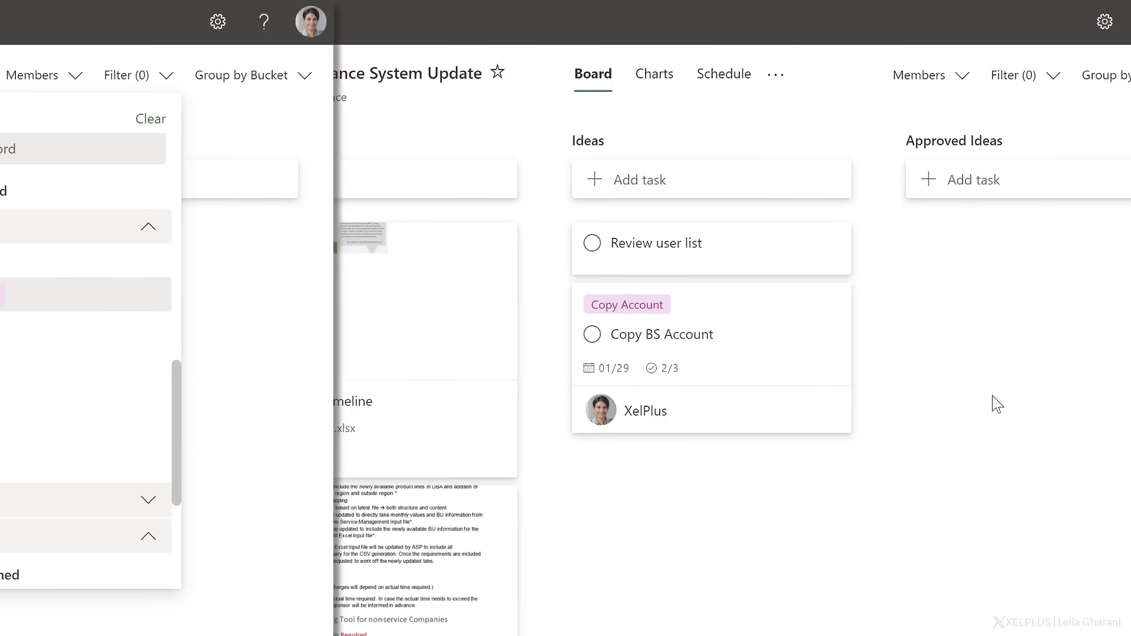
Examine the plan's charts for task status, buckets, priority and members.
click(652, 80)
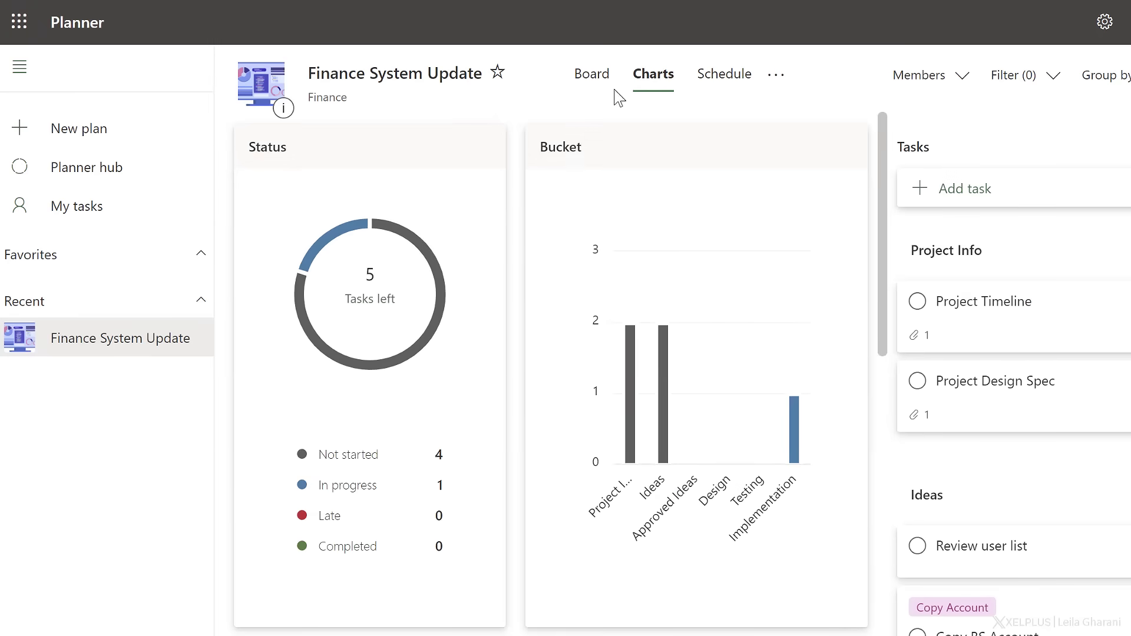
mouse_move(433, 326)
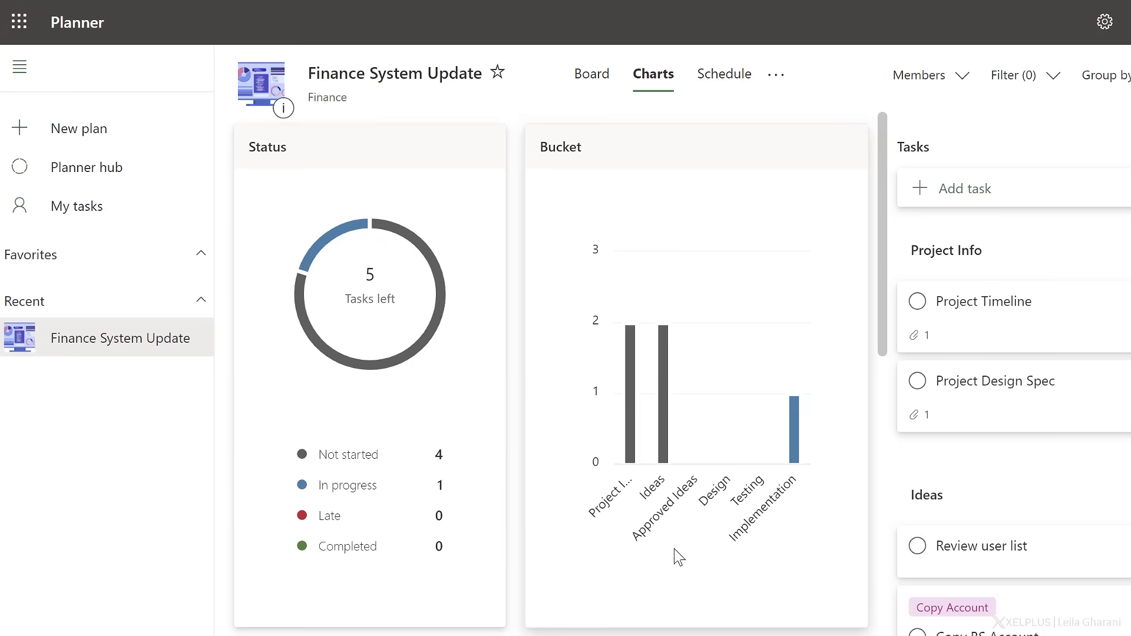
scroll(679, 557, down, 6)
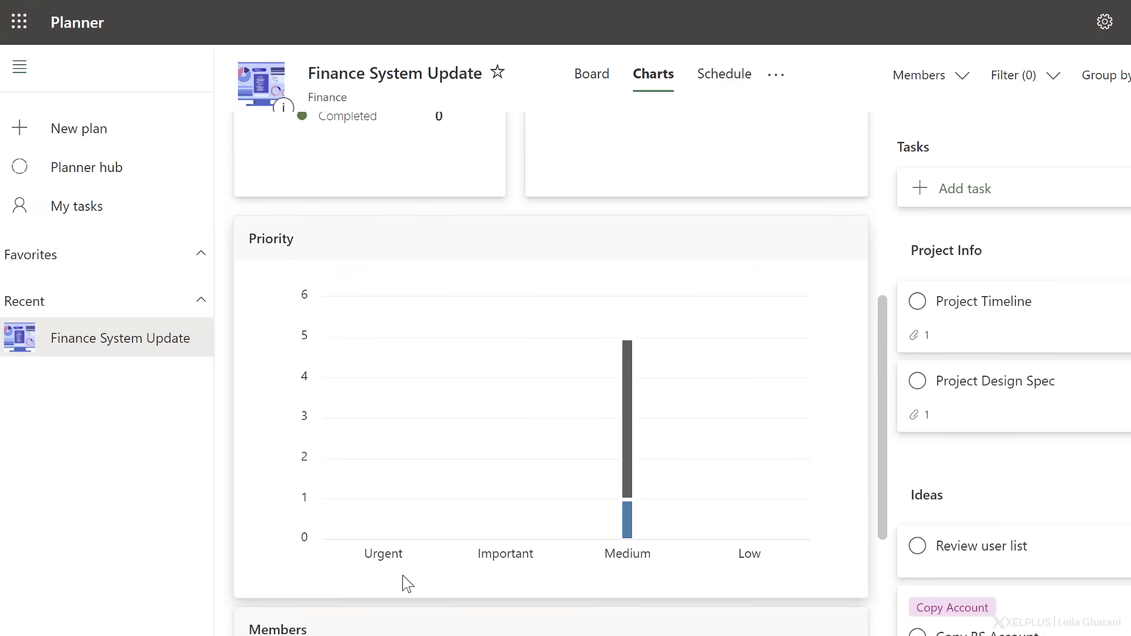
scroll(403, 576, down, 6)
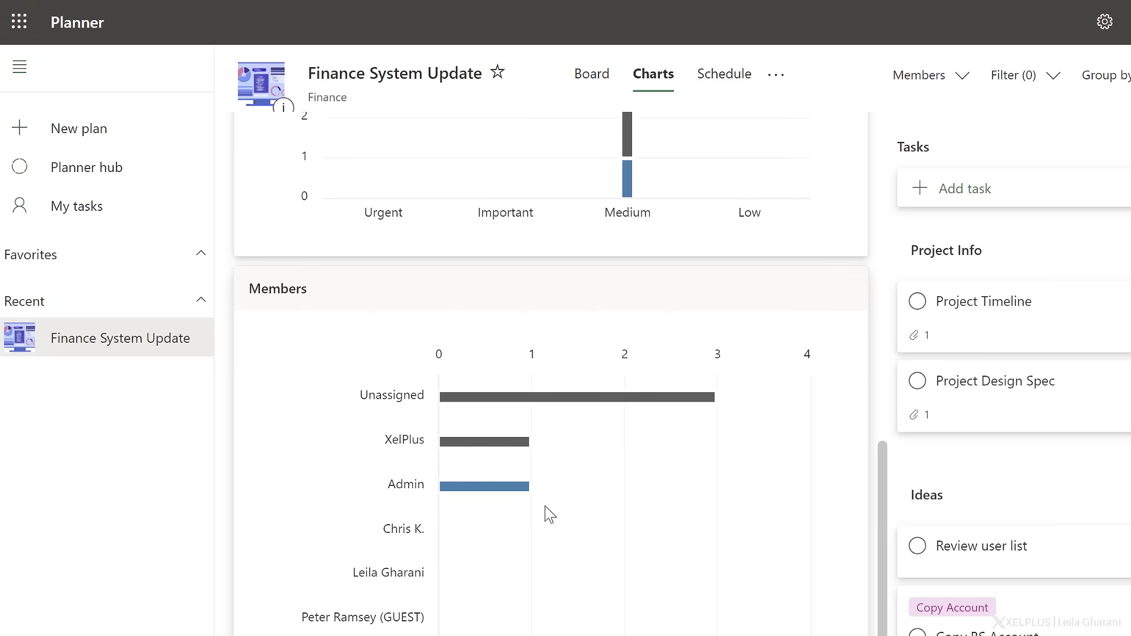
Open the Copy BS Account task from the plan's schedule, set its start date to 01/14/2021 and close it.
click(726, 83)
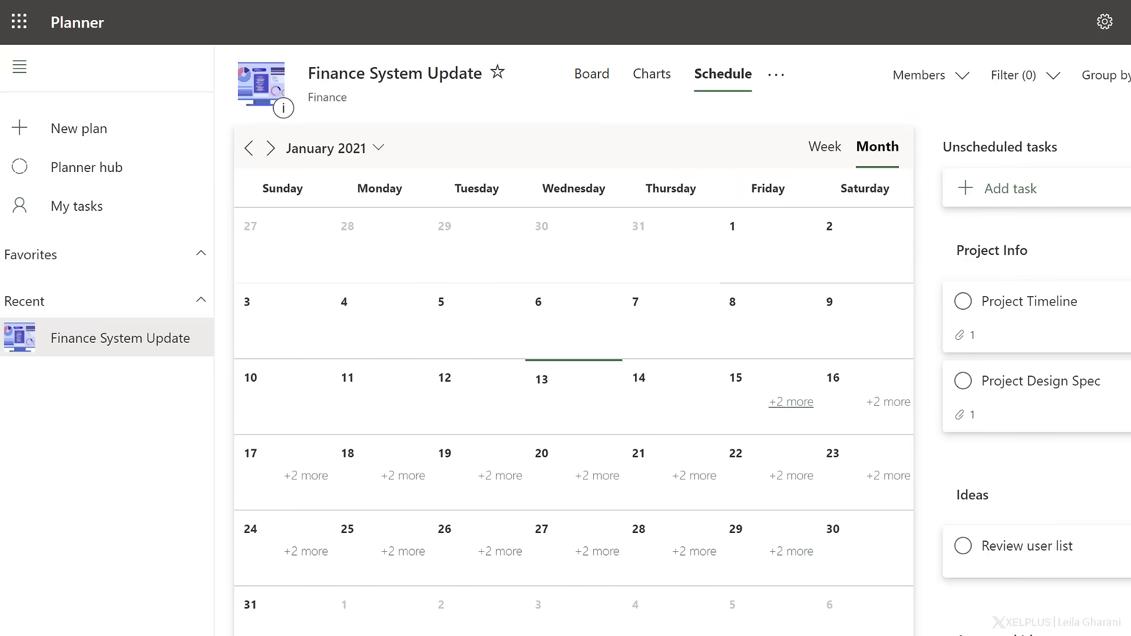
click(800, 416)
click(804, 435)
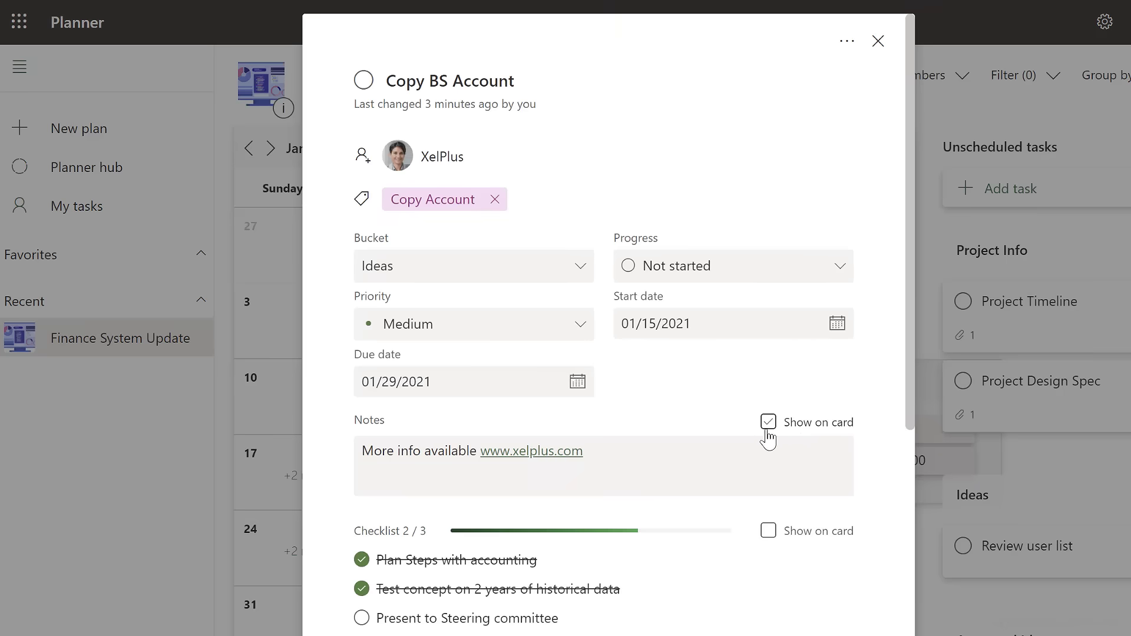
click(837, 324)
click(748, 478)
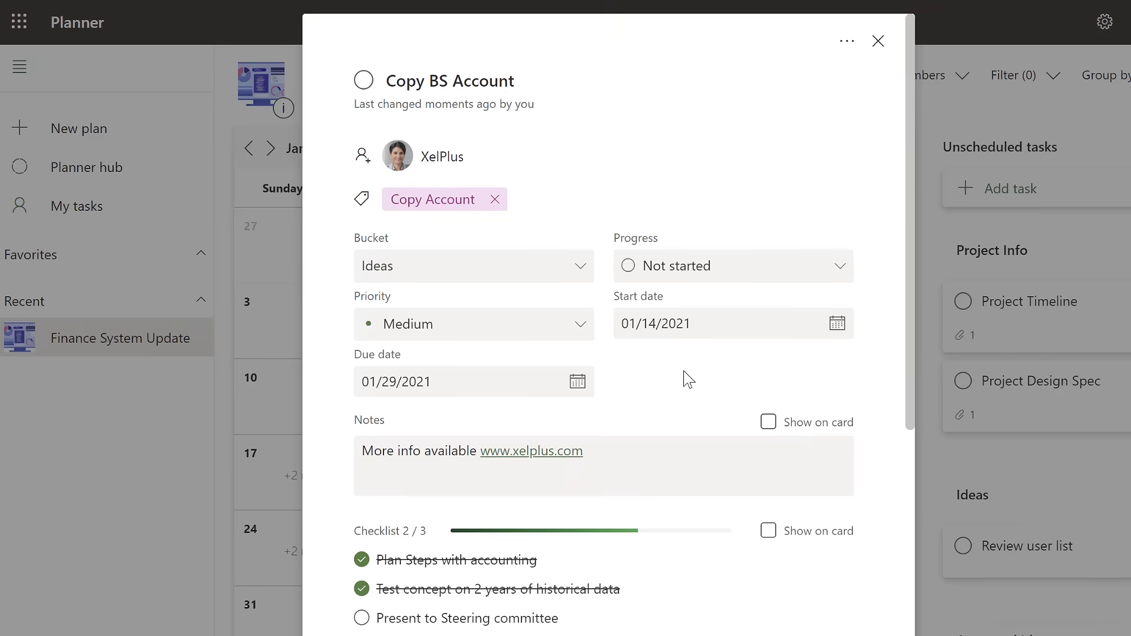
click(878, 41)
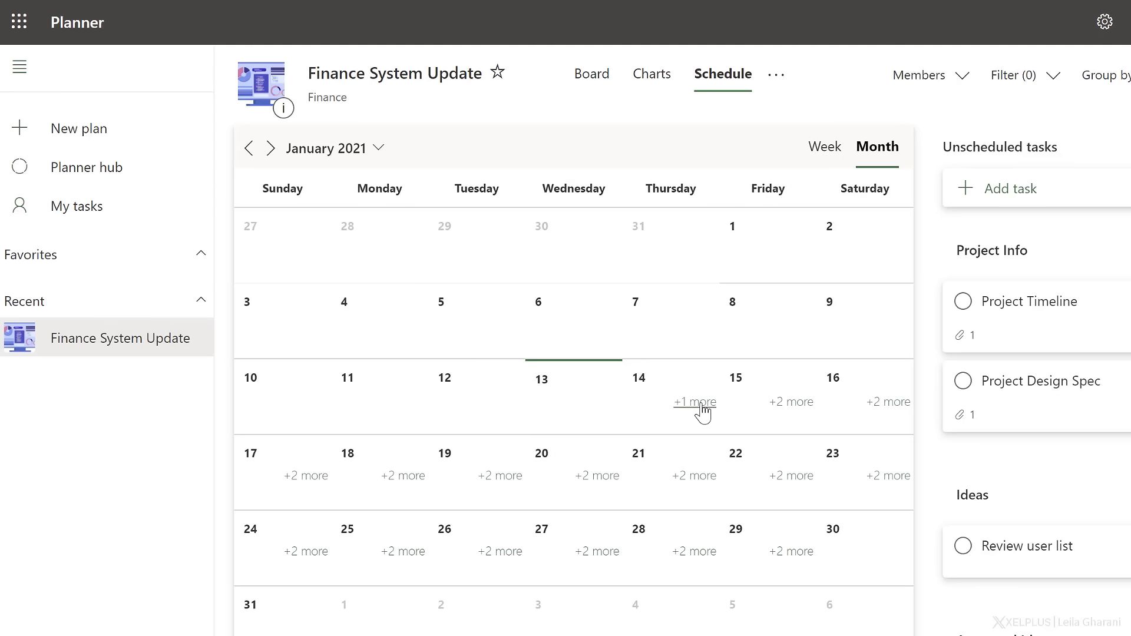
Add a task "Finalize list" on January 13 in the schedule, assigned to the Ideas bucket.
mouse_move(604, 389)
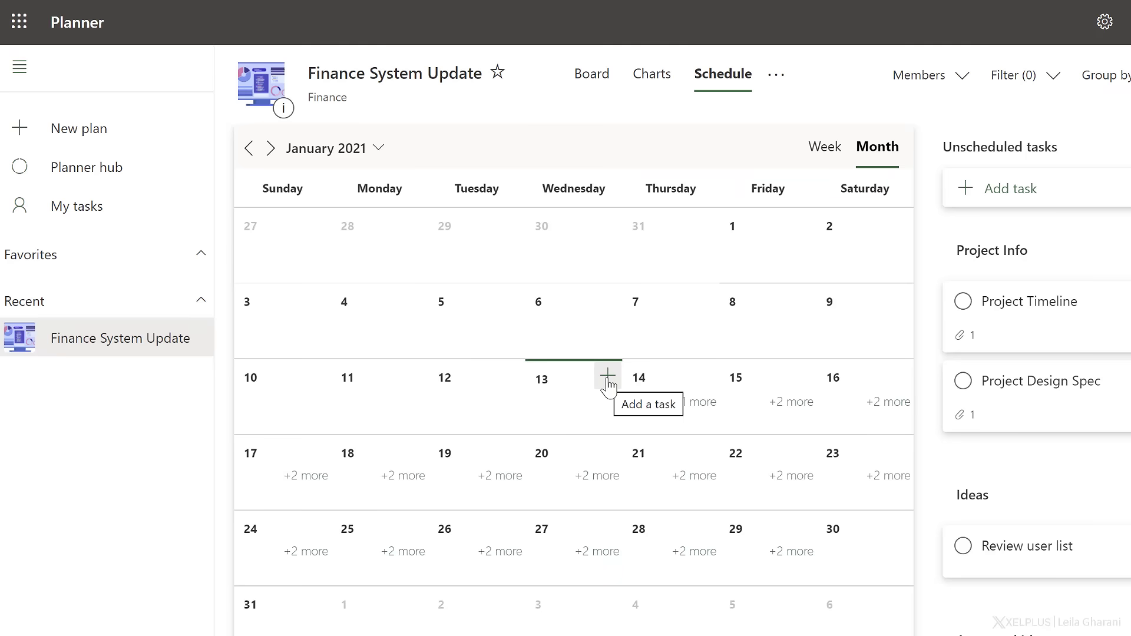
click(608, 383)
text(Finalize list)
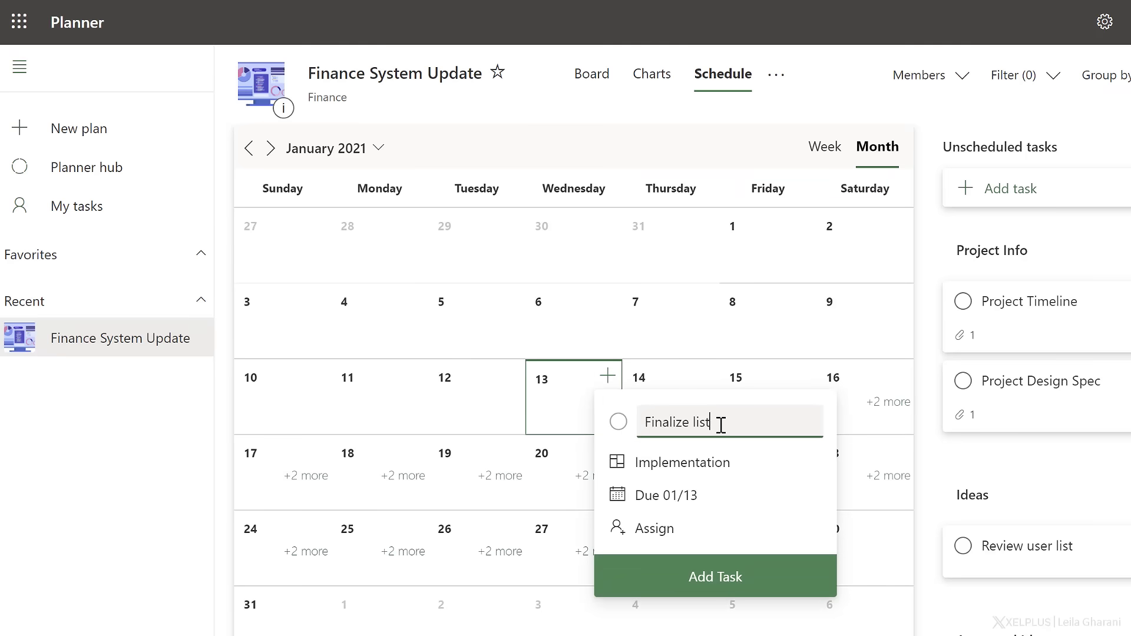
click(731, 467)
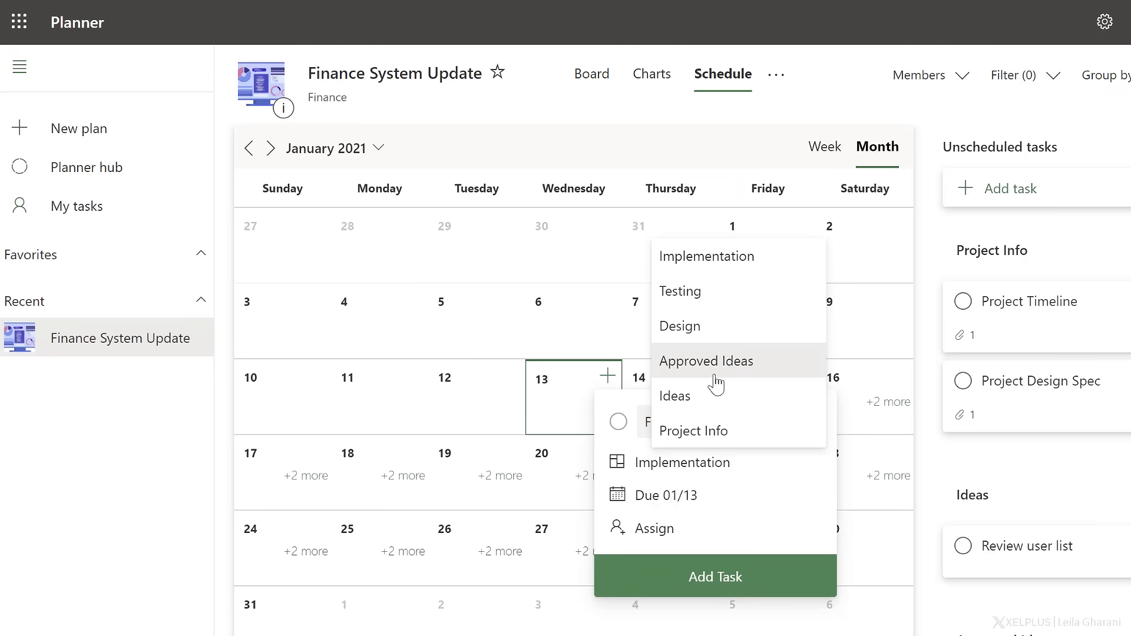
click(715, 397)
click(726, 576)
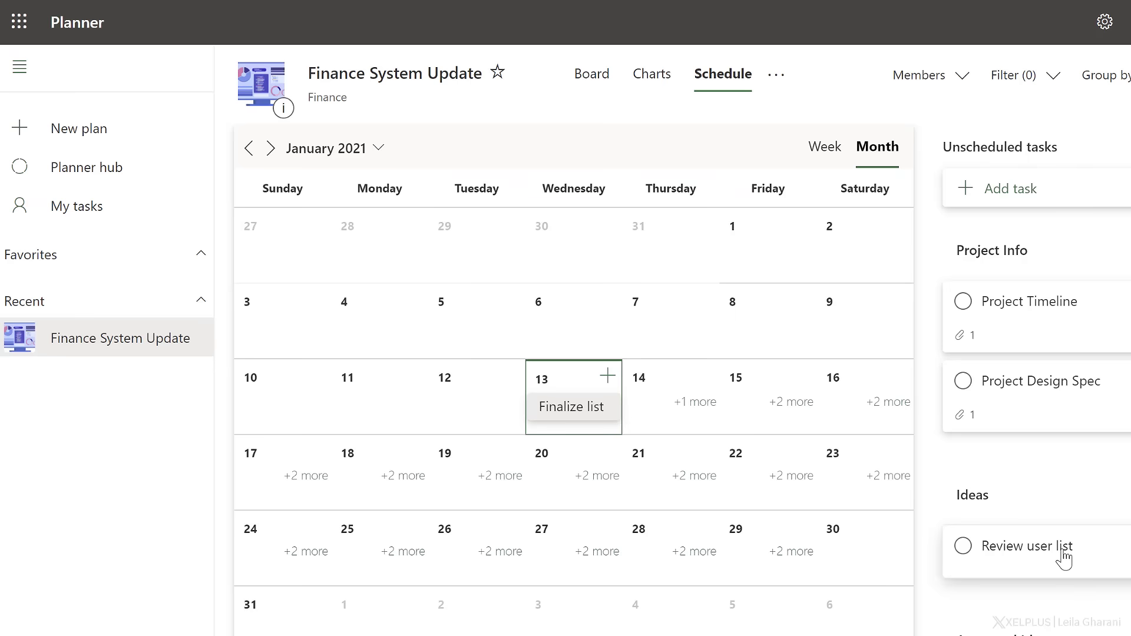
Return to the board and delete the Finalize list task from the Ideas bucket.
click(602, 82)
mouse_move(677, 273)
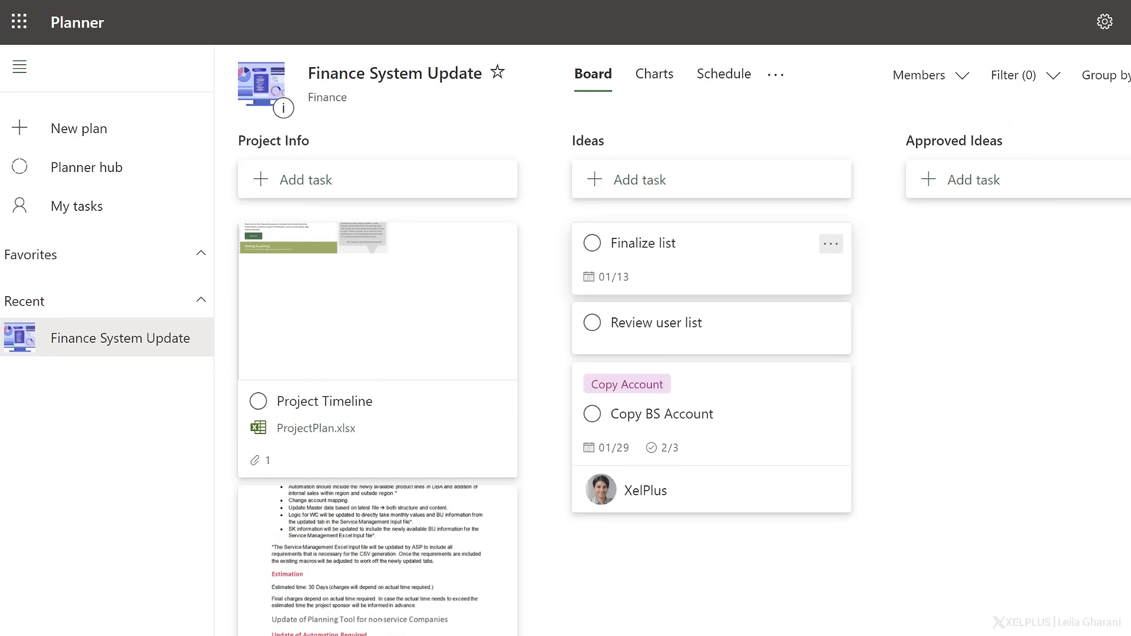
click(836, 250)
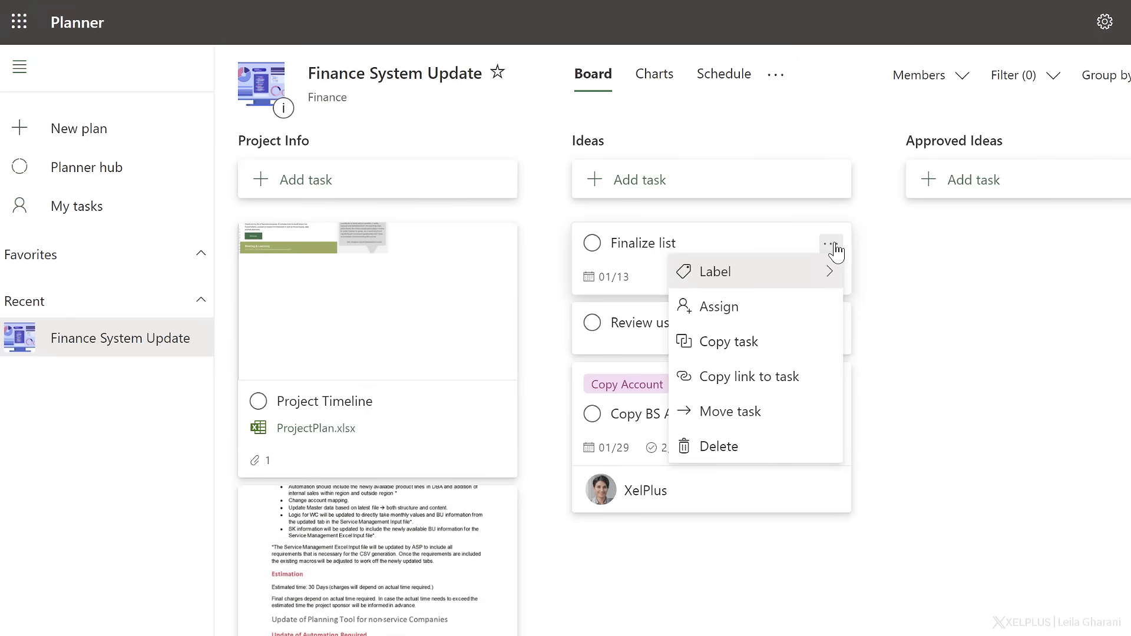
click(787, 449)
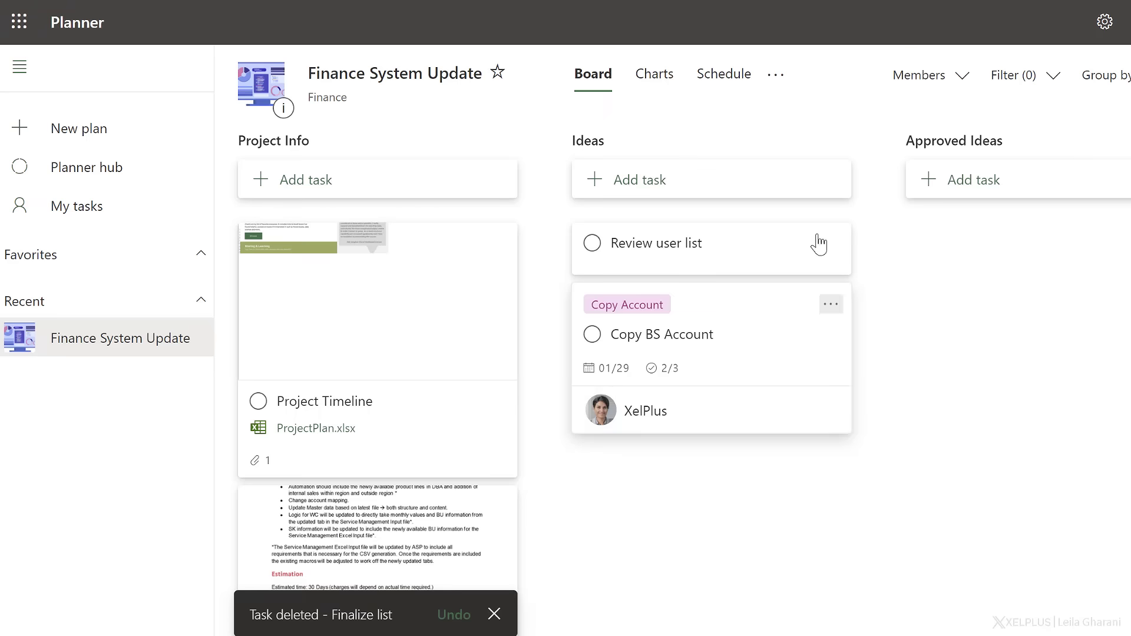
Export the Finance System Update plan to Excel and look through the columns of the exported workbook.
click(777, 82)
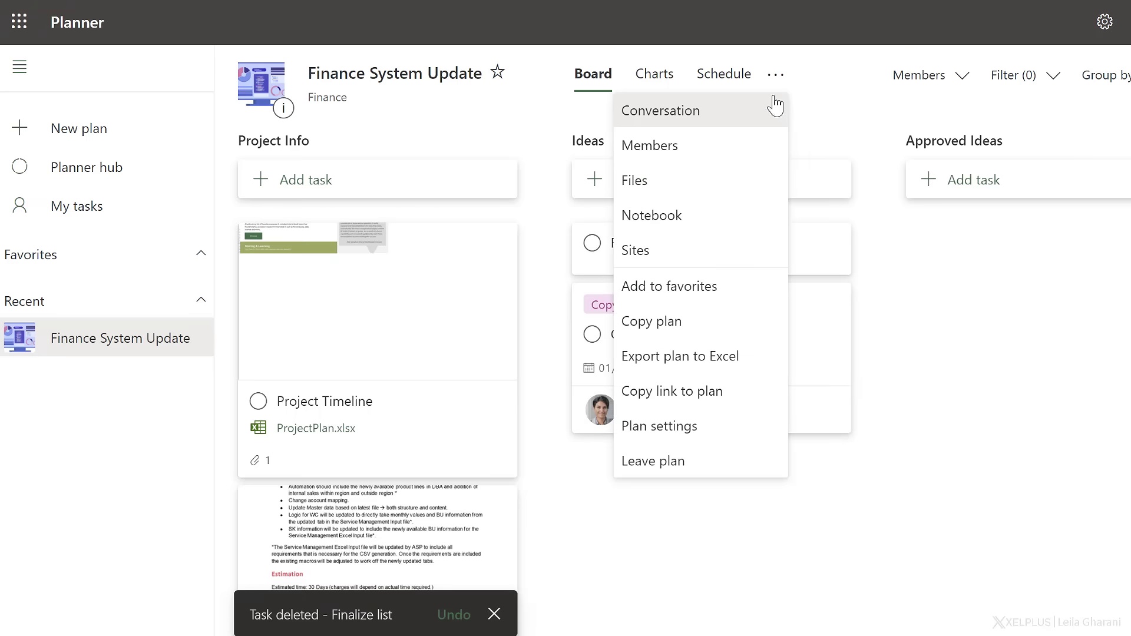
click(720, 372)
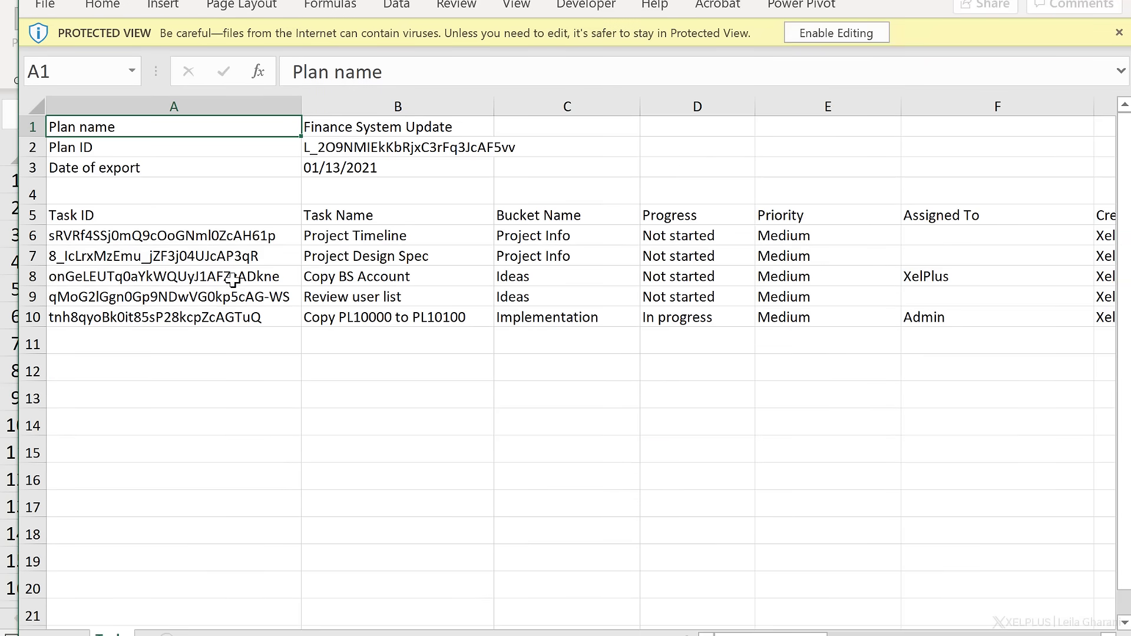
drag(783, 635, 1044, 635)
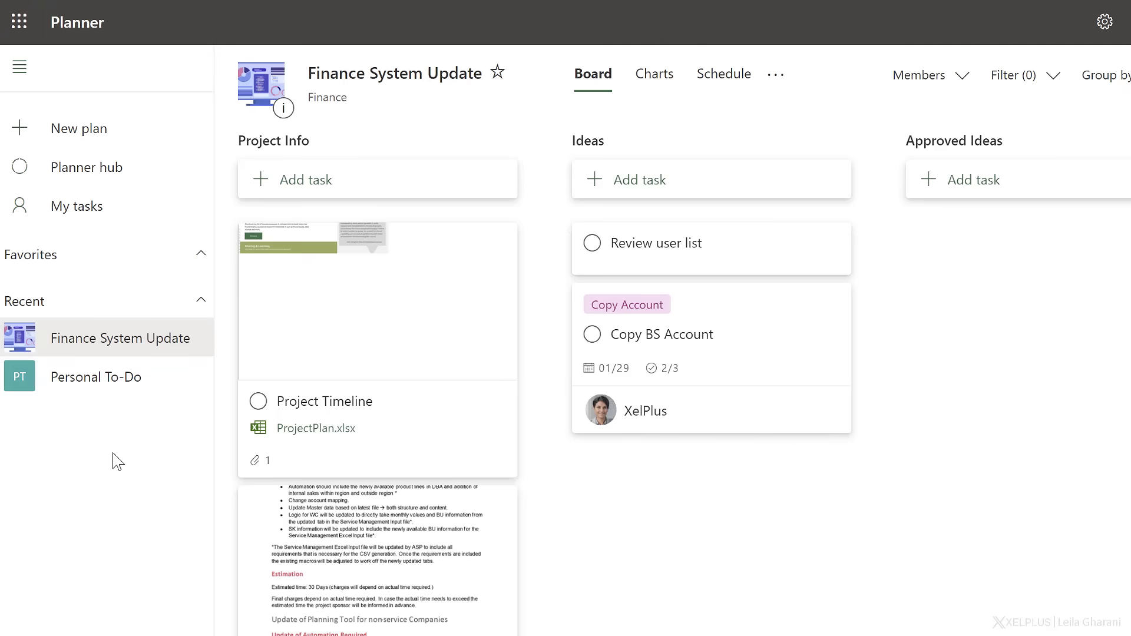
Show the My tasks overview in Planner.
click(105, 211)
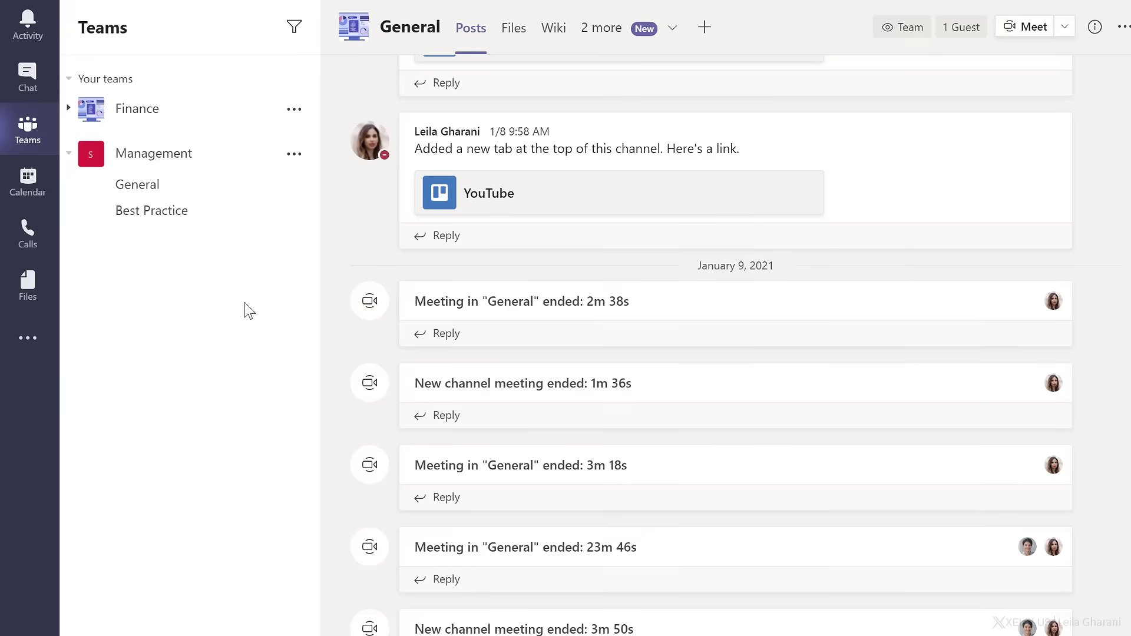
Add the existing Finance System Update plan as a Tasks by Planner and To Do tab in the Finance team's Project channel.
click(69, 109)
click(163, 168)
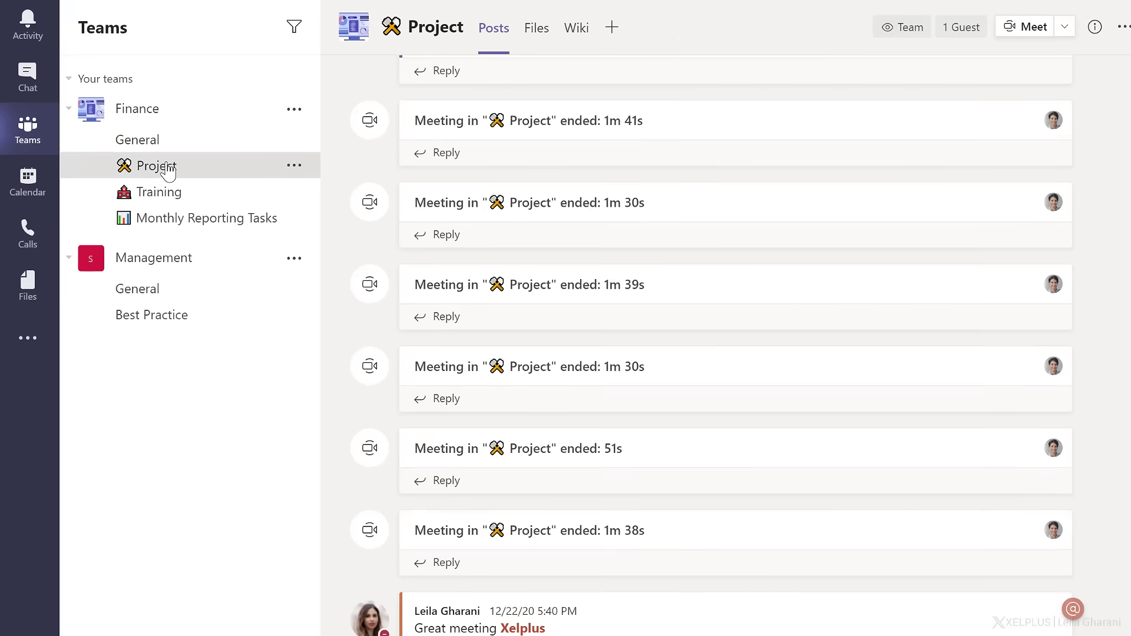
click(611, 30)
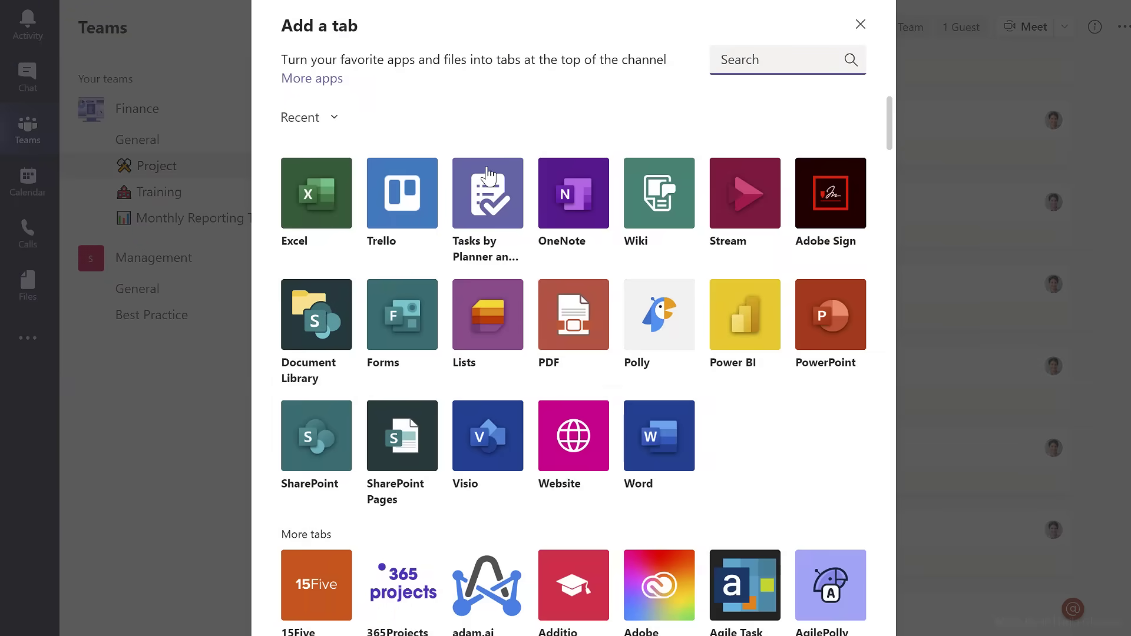
click(485, 251)
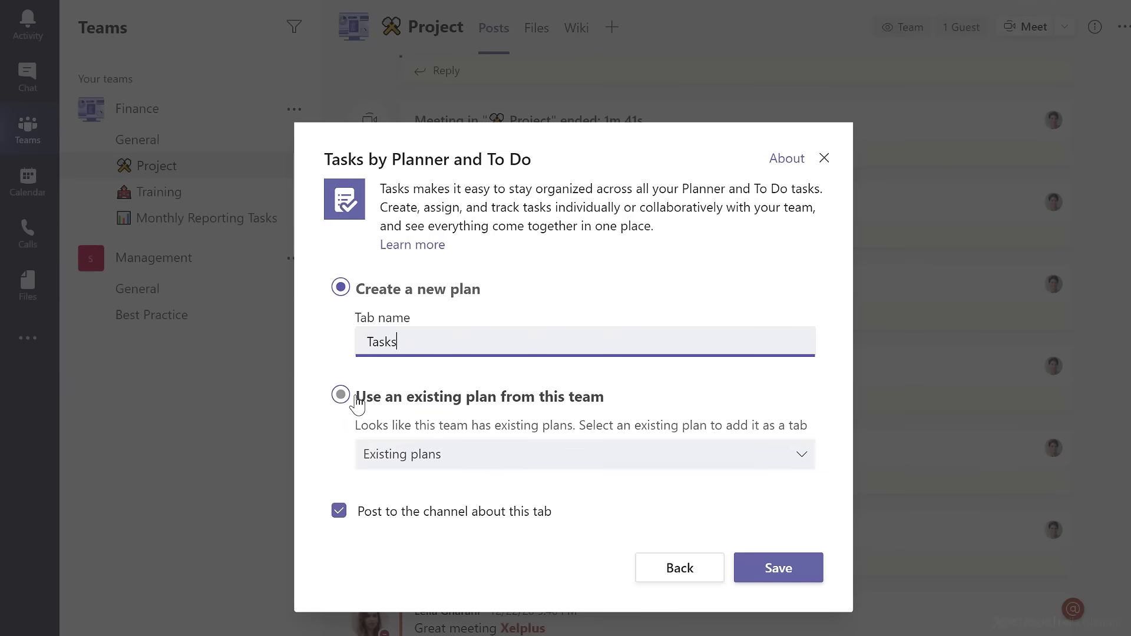
click(341, 395)
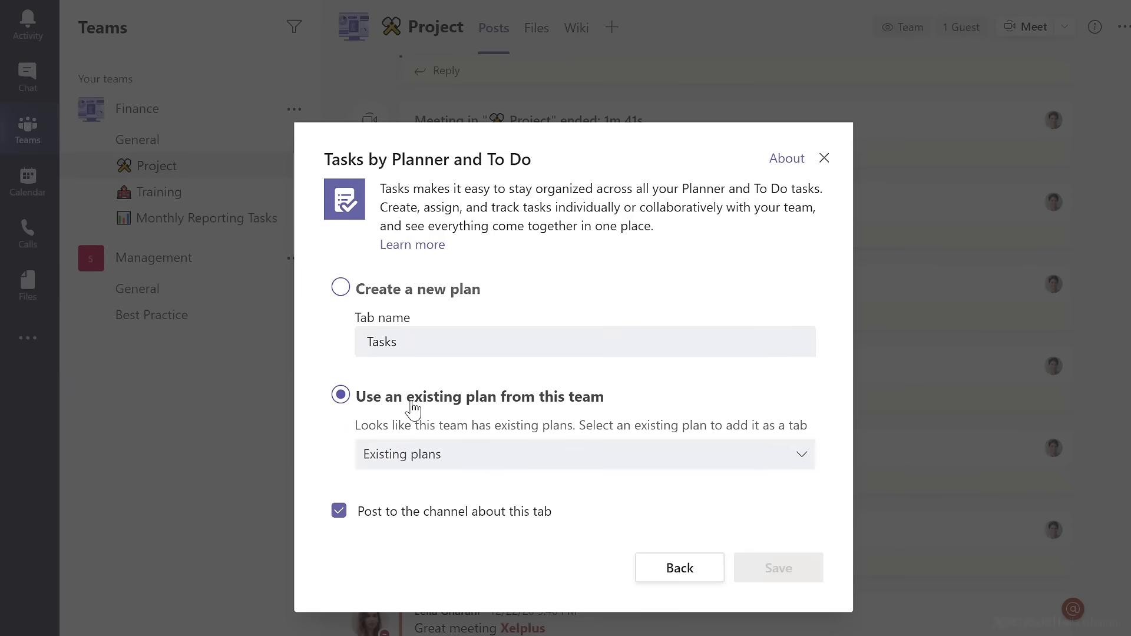
click(435, 455)
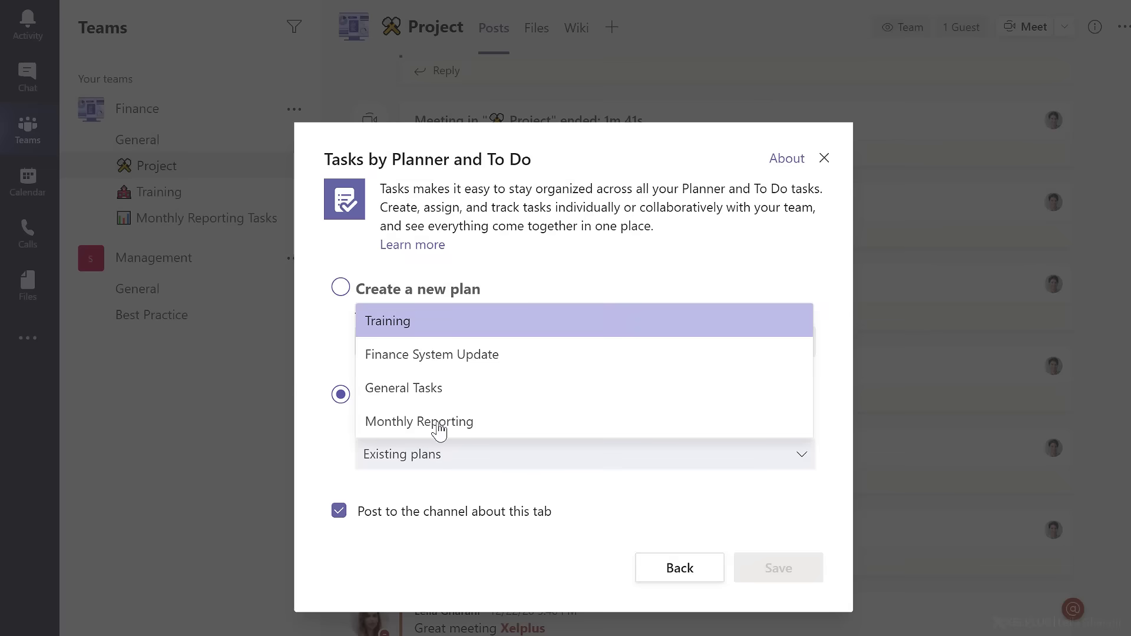
click(489, 356)
click(777, 569)
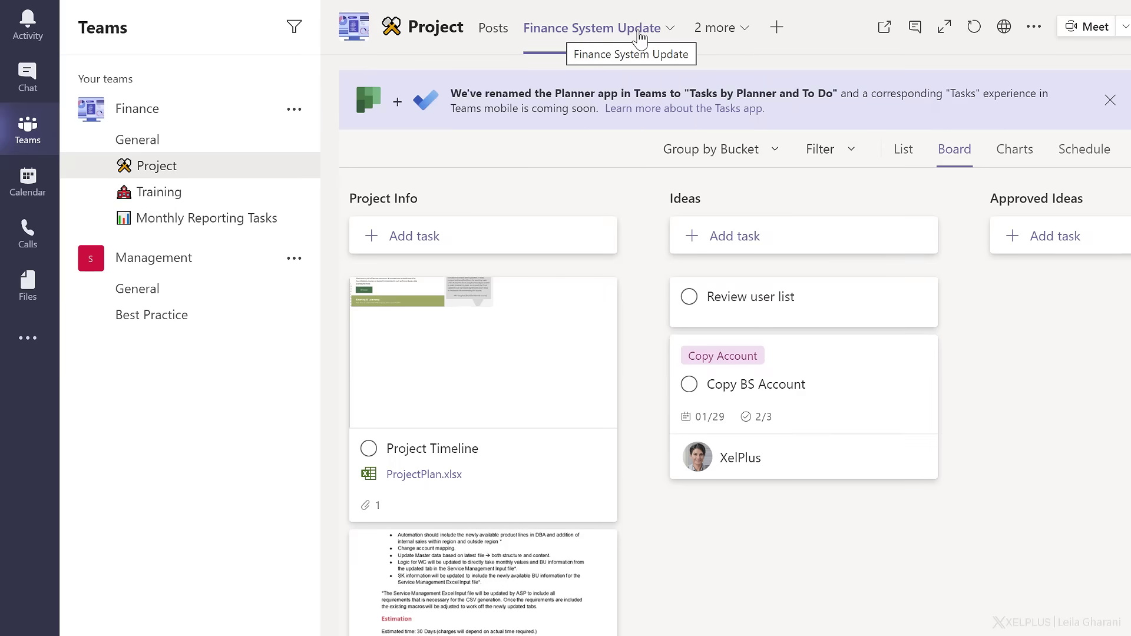
Rename the Finance System Update tab to Finance Project Plan.
click(639, 30)
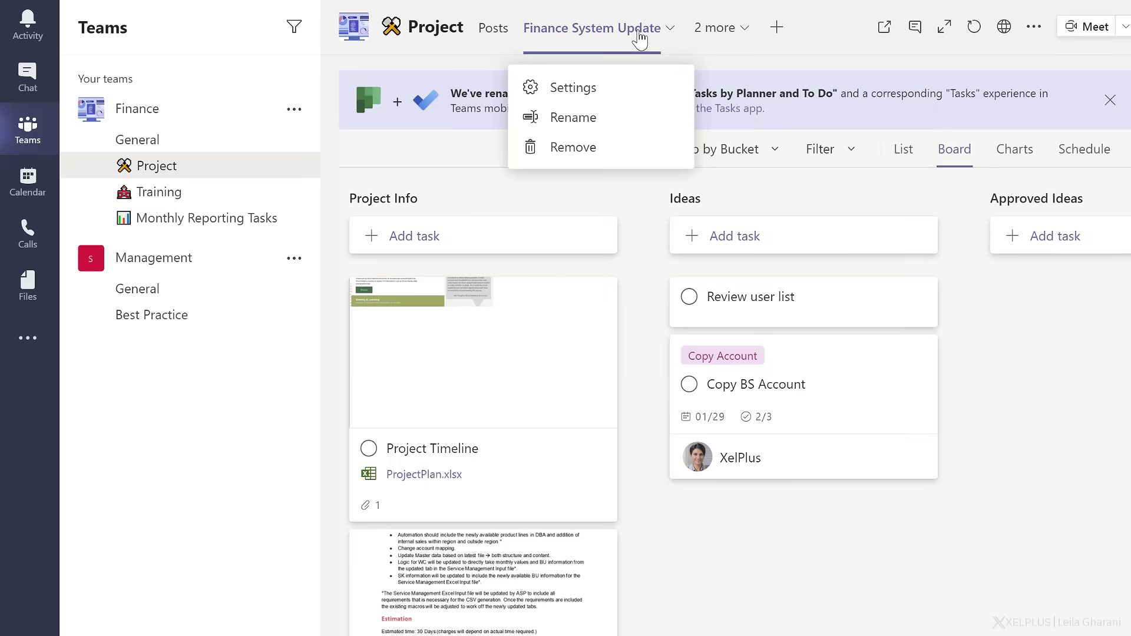
click(607, 121)
triple_click(483, 360)
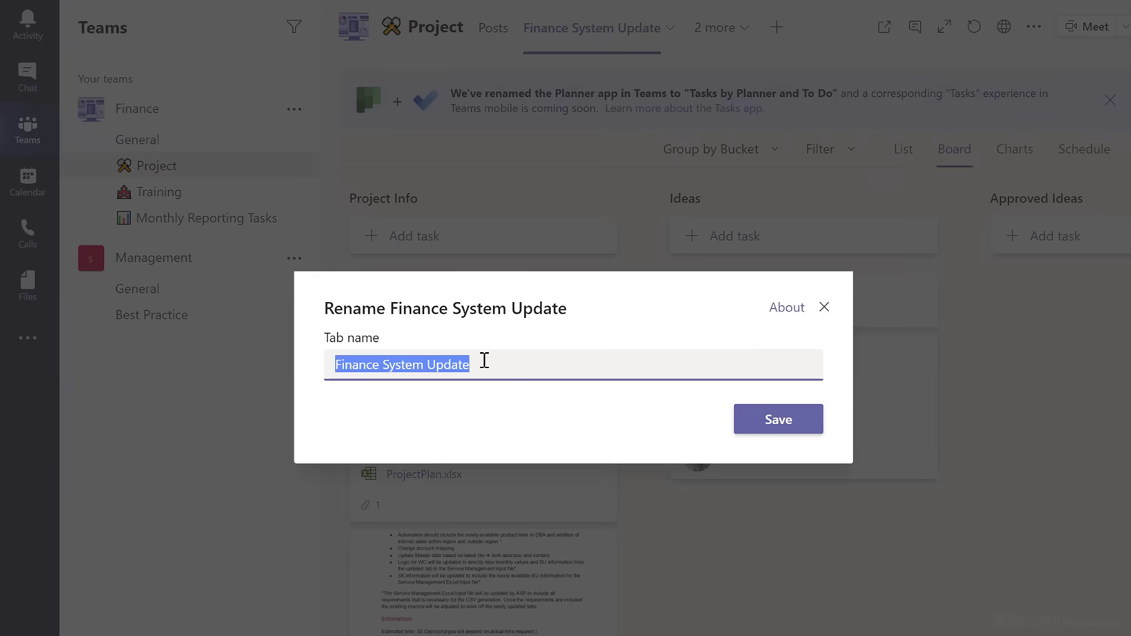
text(Finance Projec)
key(Return)
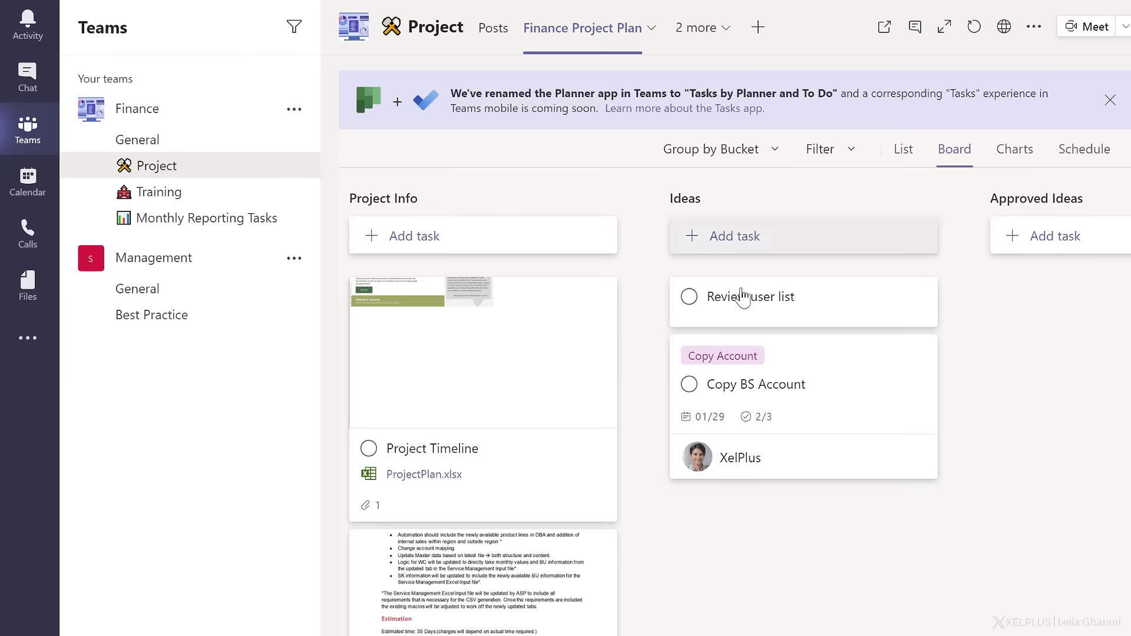
View the details of the Copy BS Account task, then open the ProjectPlan.xlsx attachment of the Project Timeline task.
click(829, 394)
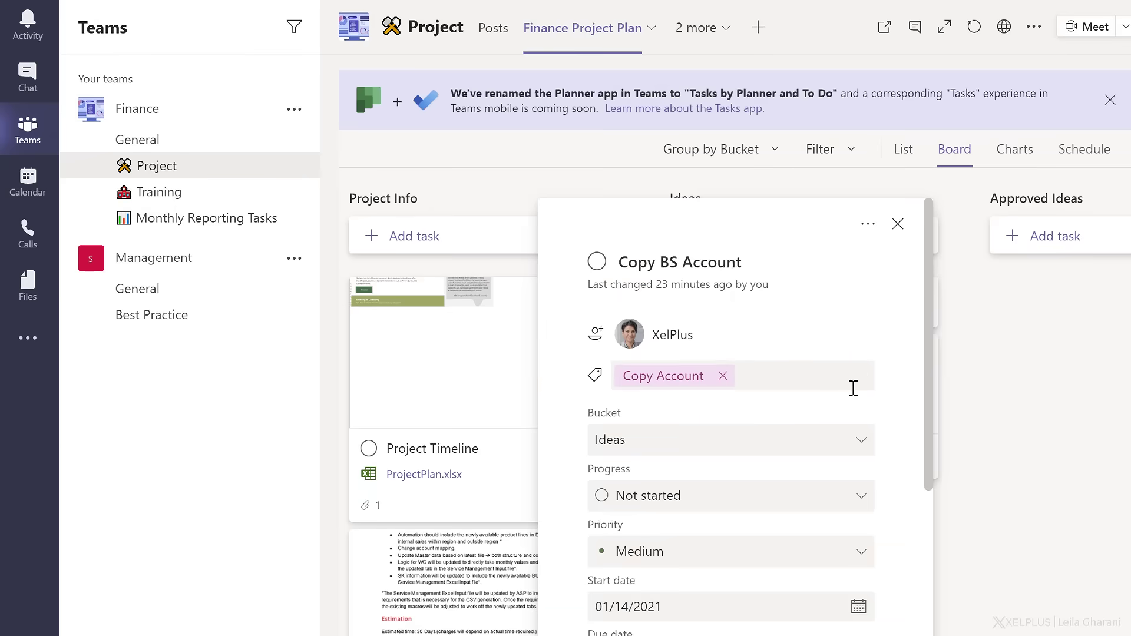
click(898, 225)
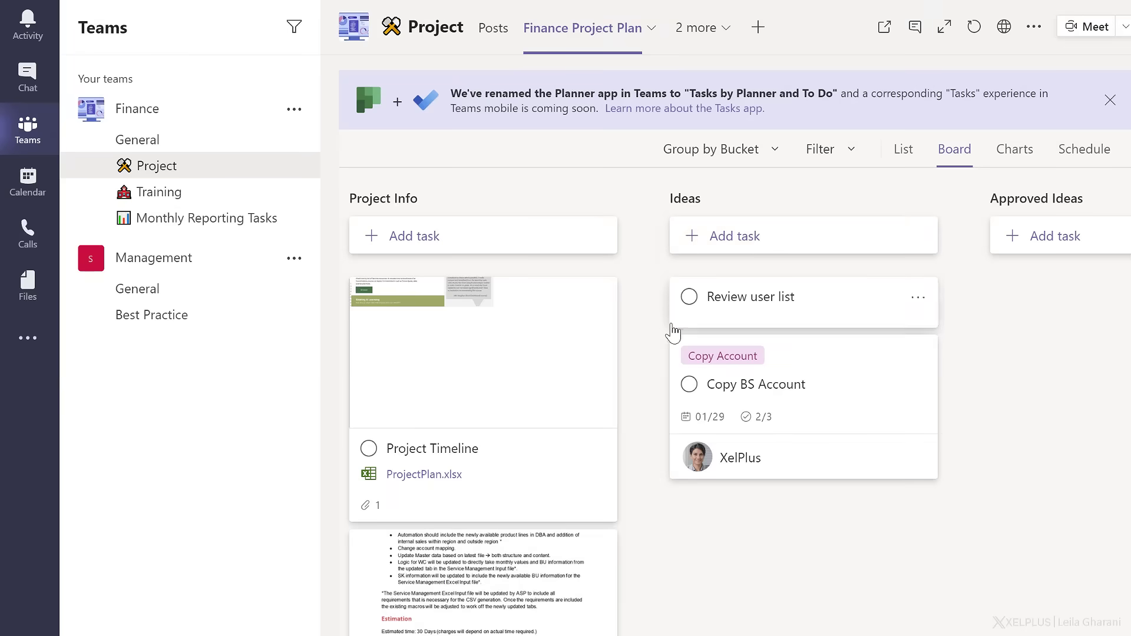
click(416, 476)
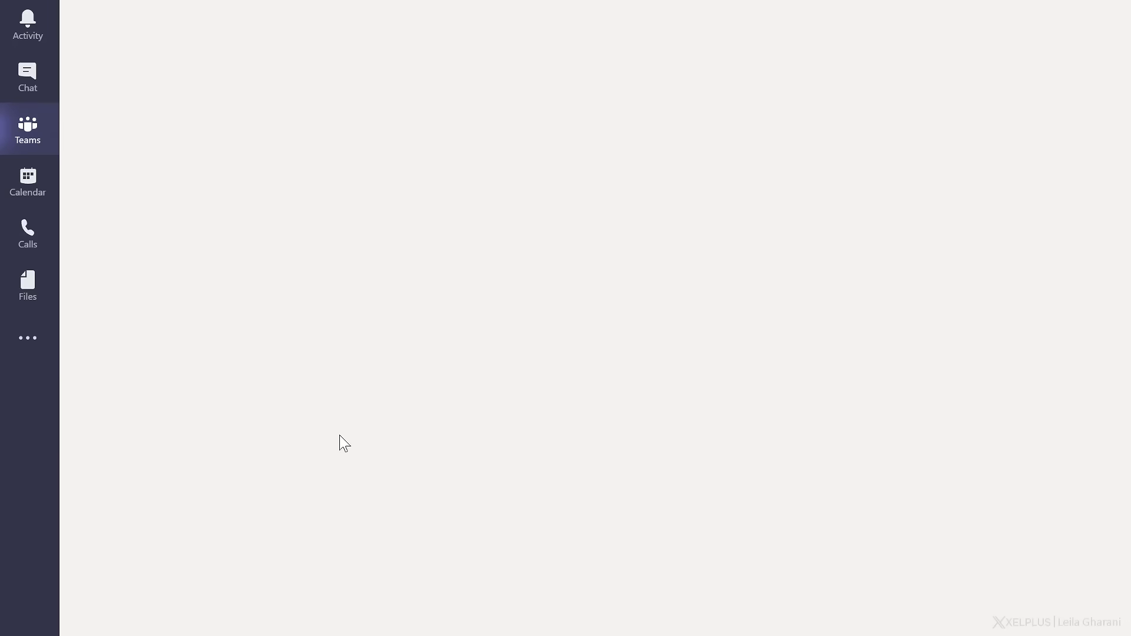